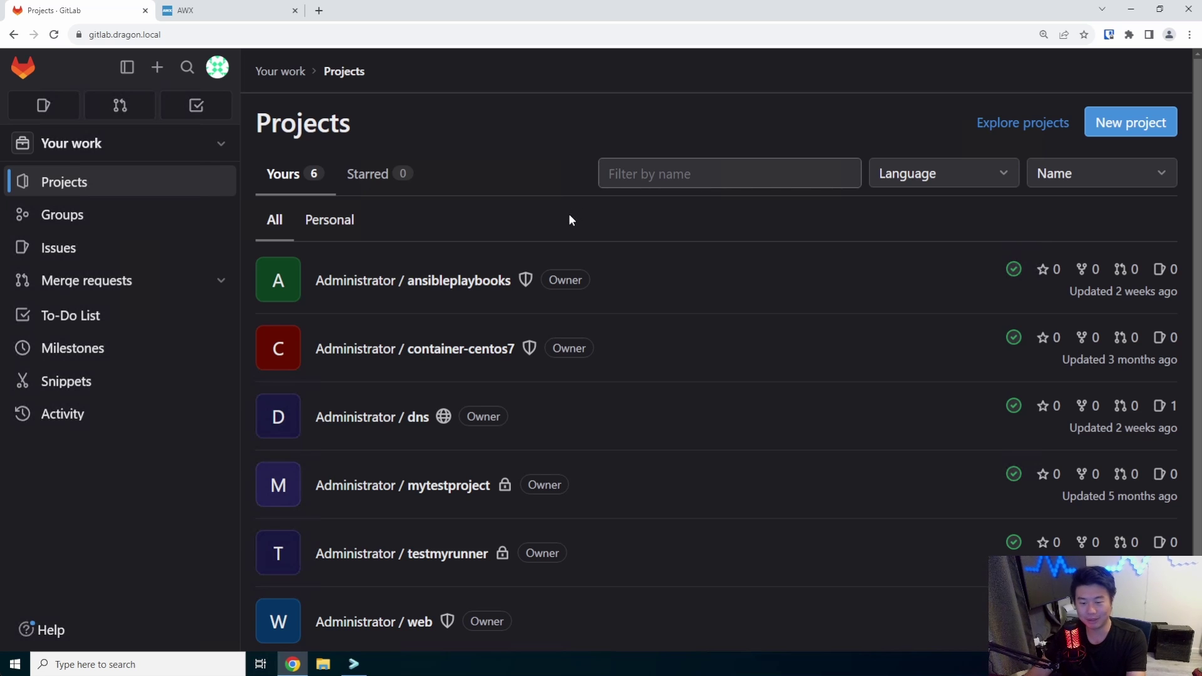
# Open dragon.local.zone from the dns project in the Web IDE and change its serial to 202307135
pyautogui.click(399, 419)
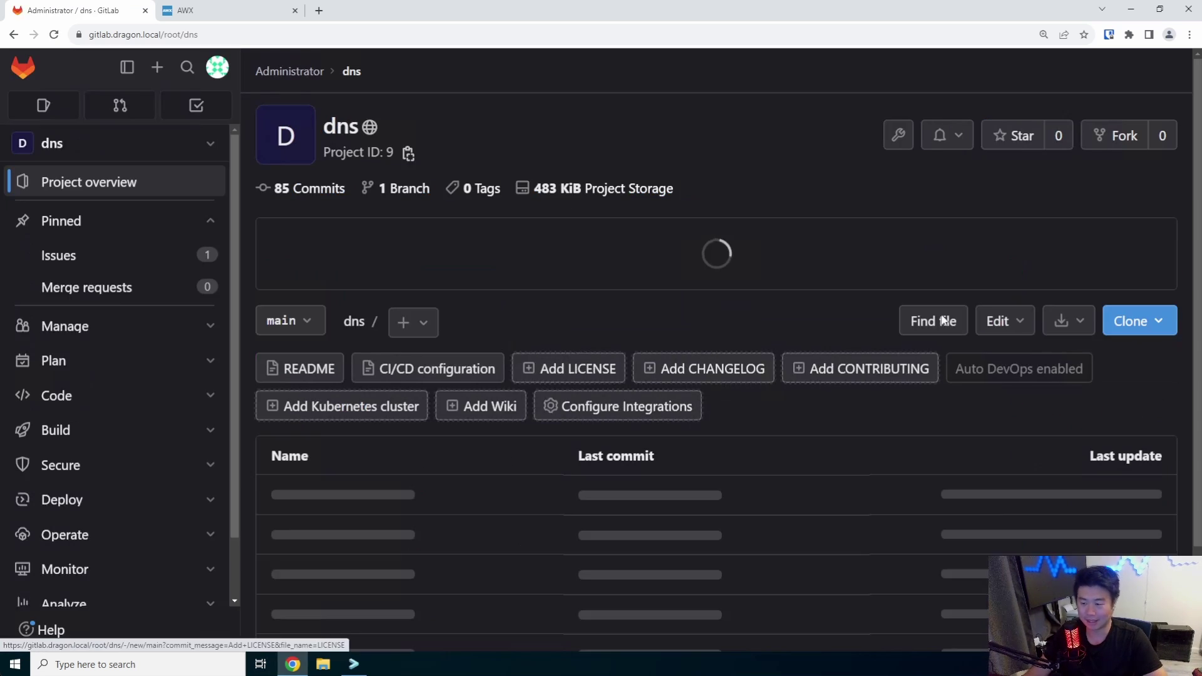
pyautogui.click(1002, 321)
pyautogui.click(995, 377)
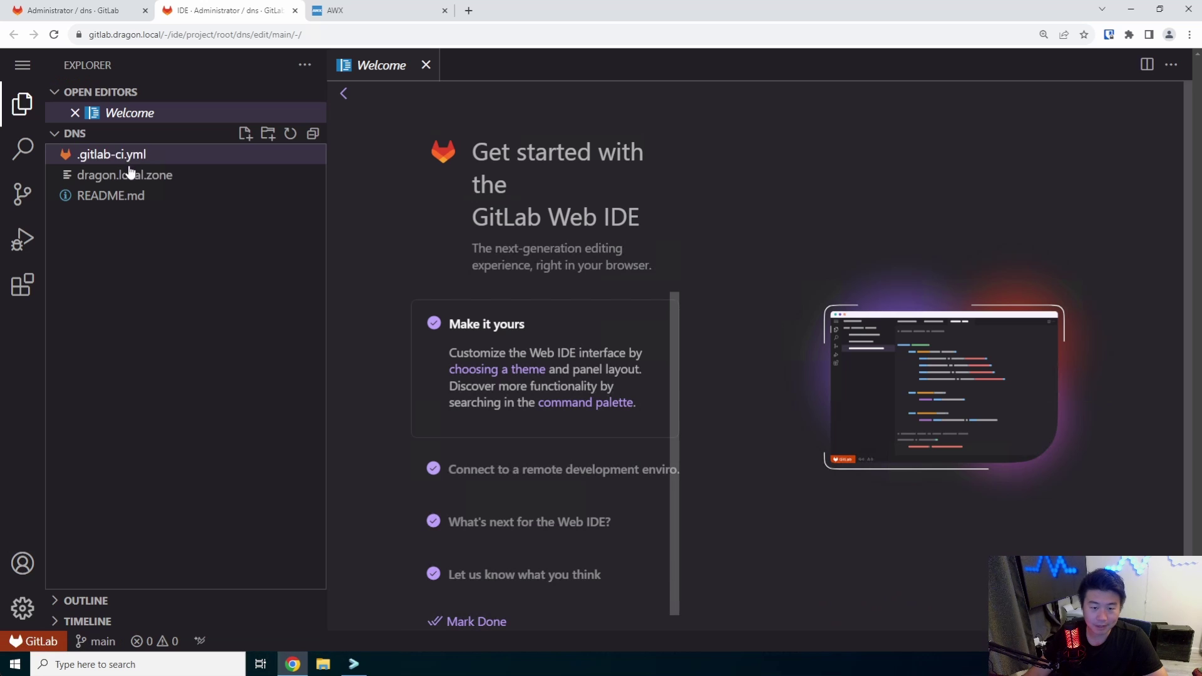
pyautogui.click(94, 174)
pyautogui.doubleClick(462, 148)
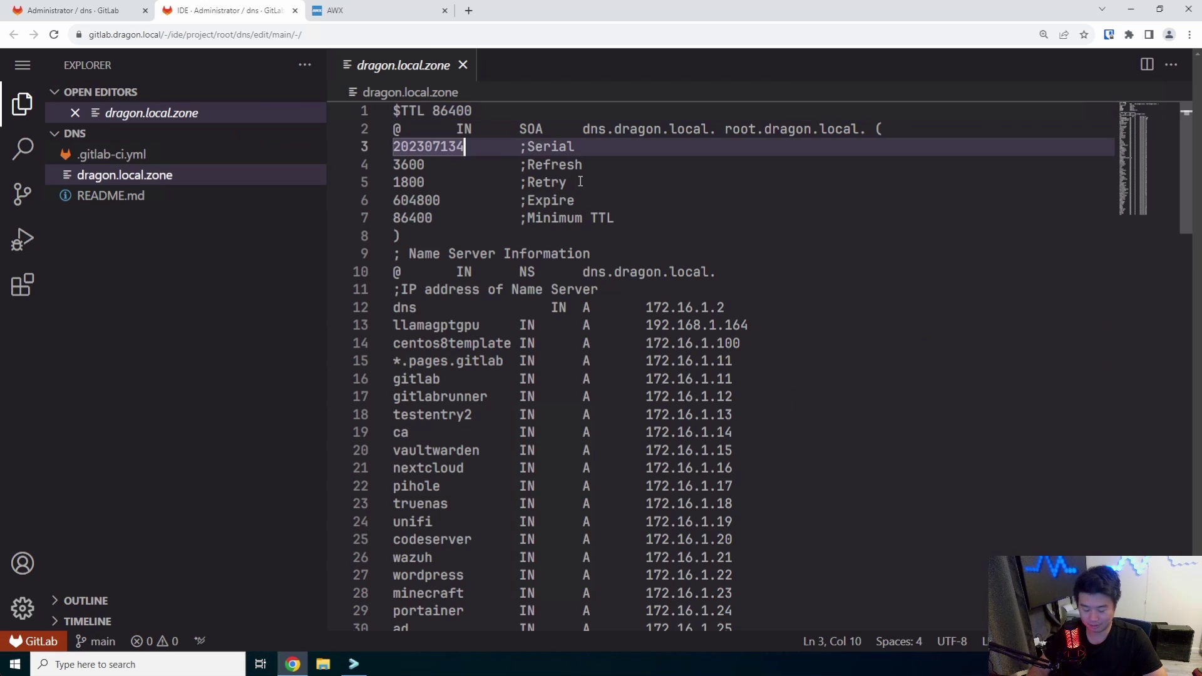
pyautogui.write('202307135')
# Add a 'mealie IN A 172.16.1.86' record below the api record
pyautogui.scroll(-20, 584, 254)
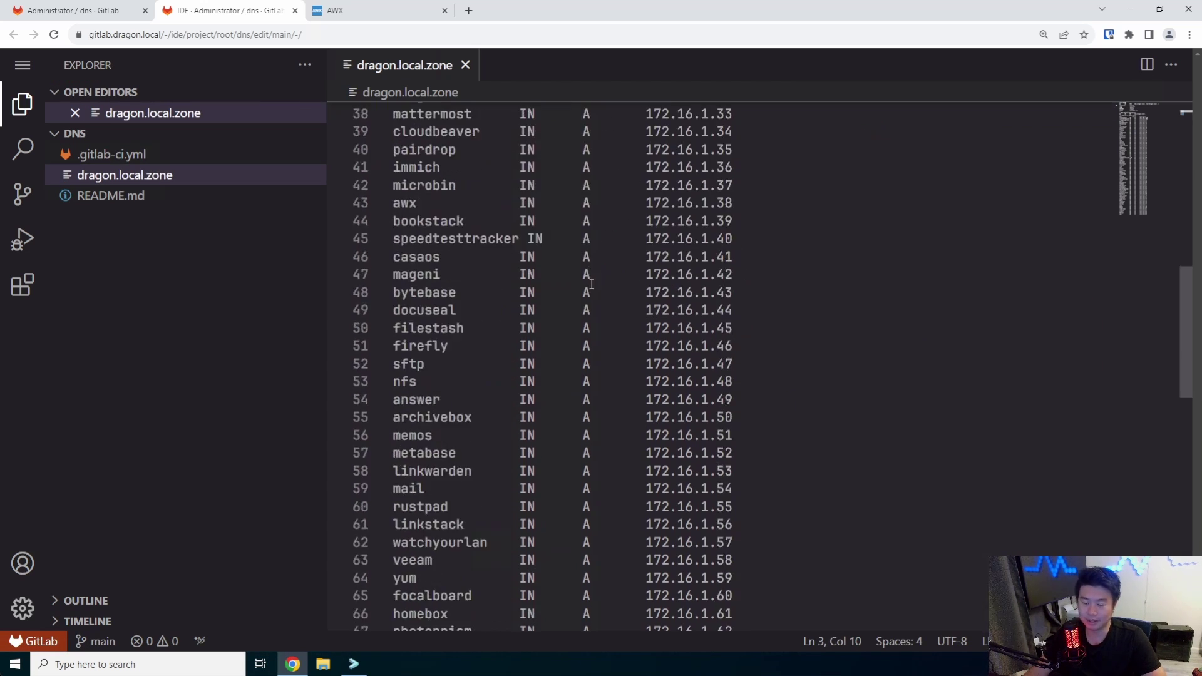
pyautogui.click(867, 225)
pyautogui.press('Return')
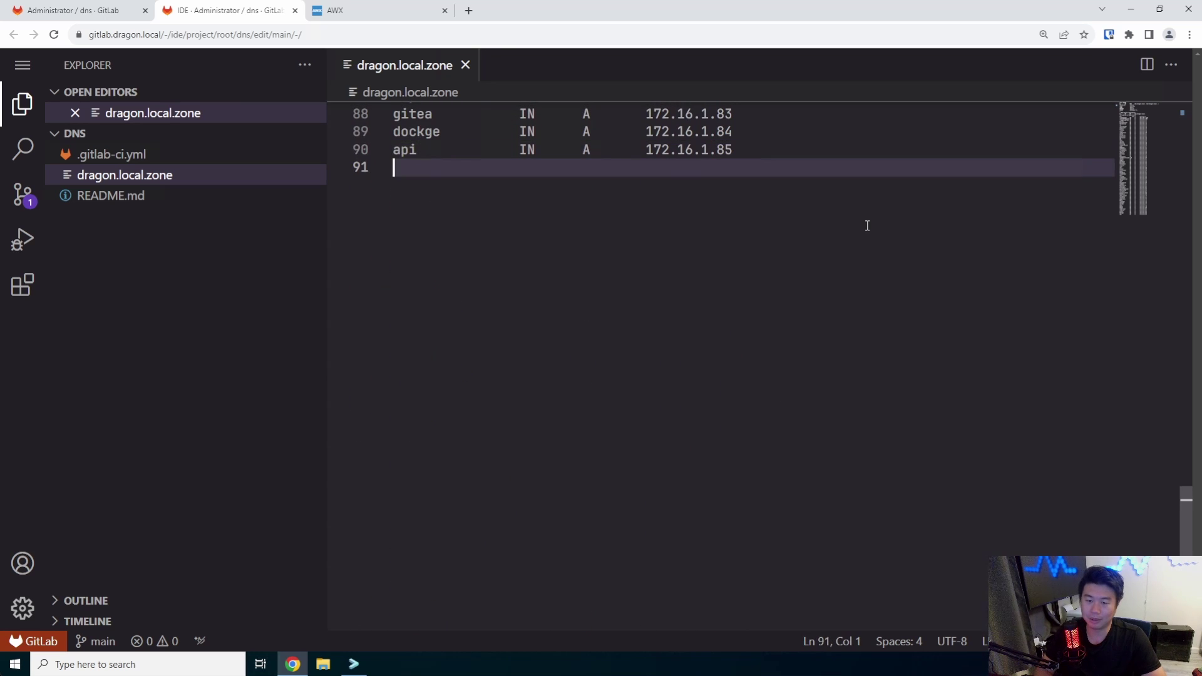
pyautogui.write('mealie')
pyautogui.press('BackSpace')
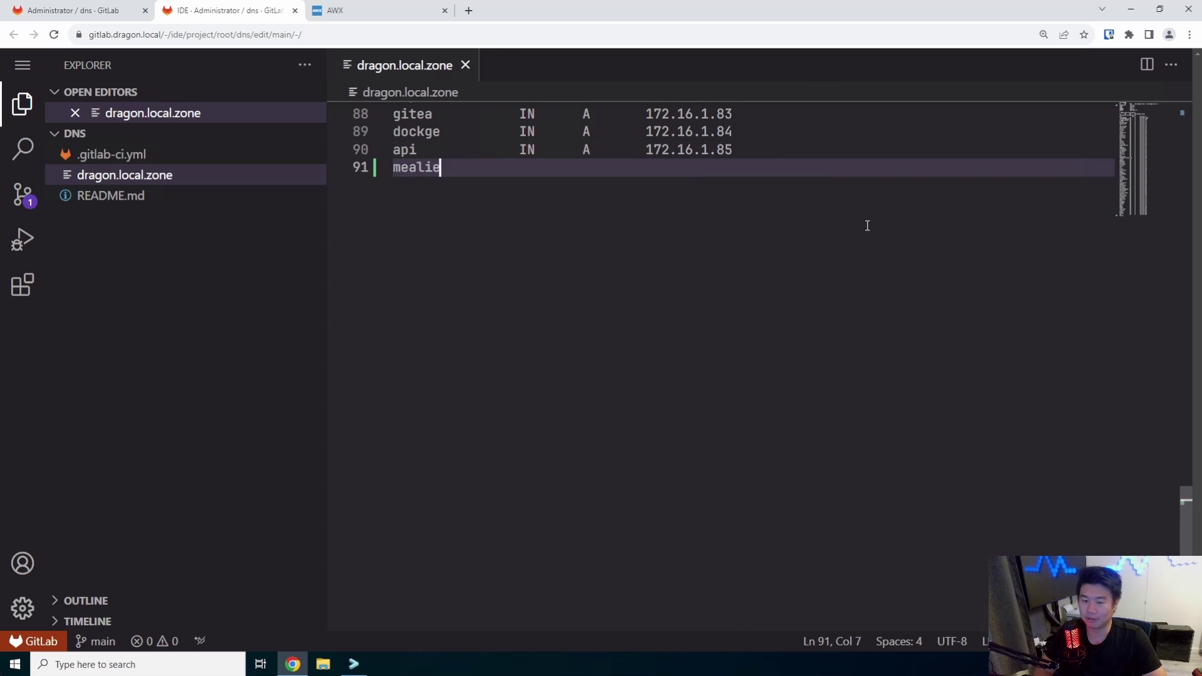
pyautogui.press('Tab')
pyautogui.press('Tab')
pyautogui.write('IN')
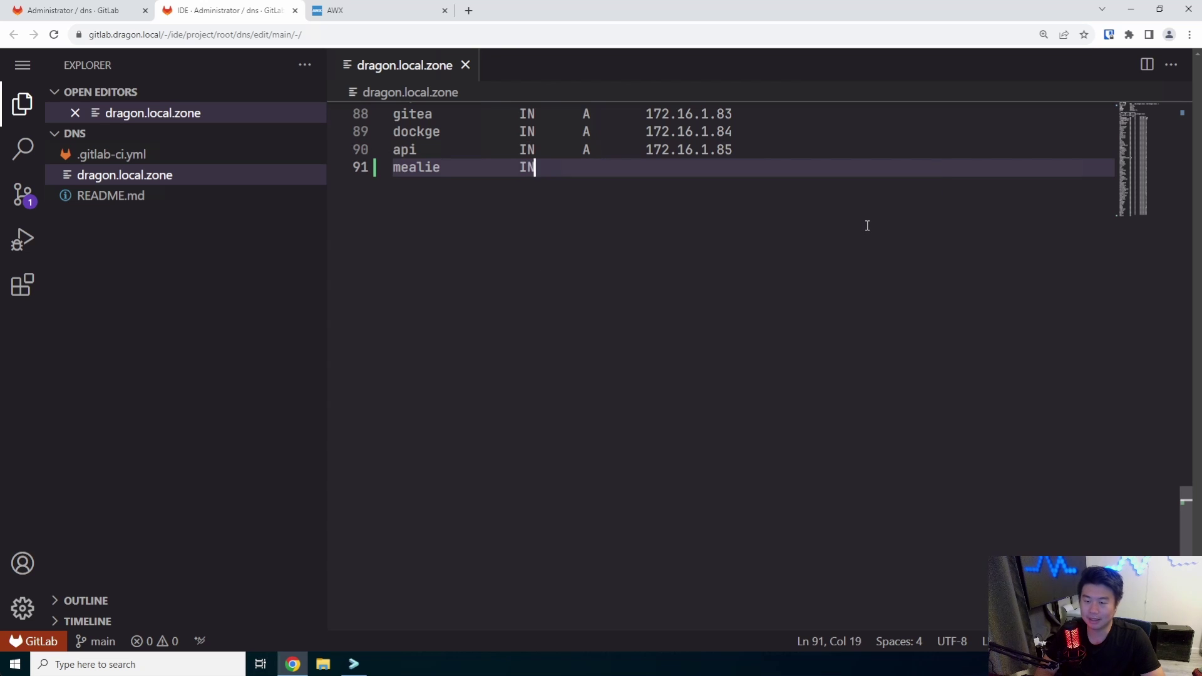
pyautogui.press('Tab')
pyautogui.write('A`')
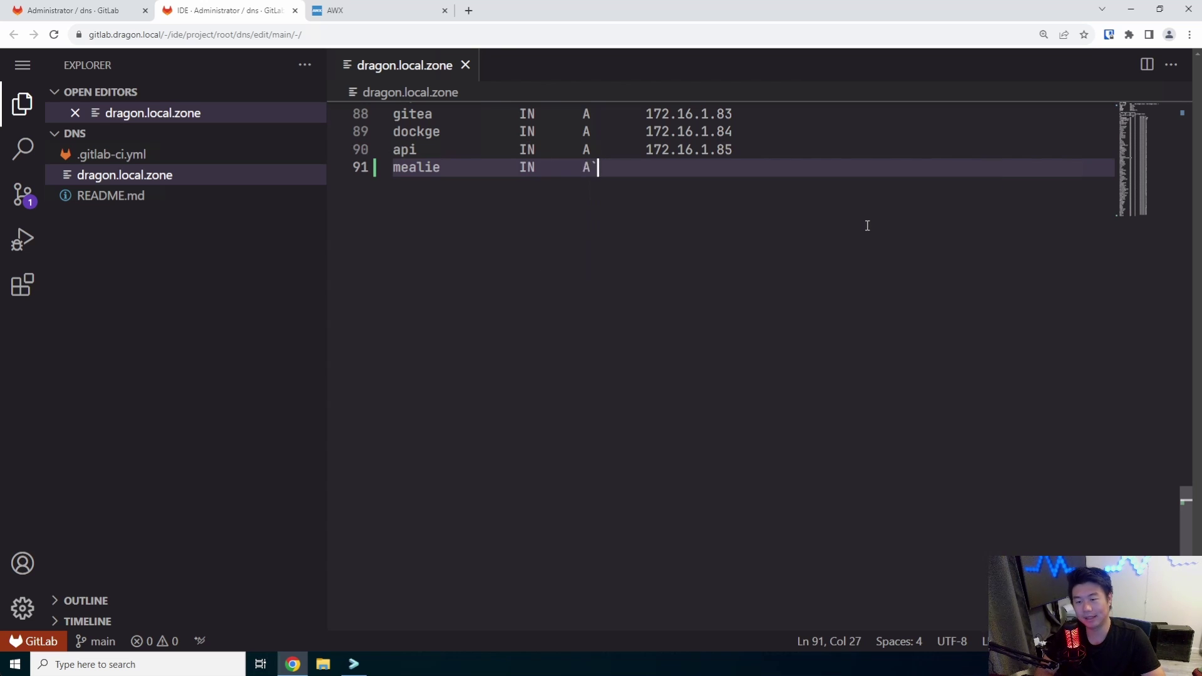
pyautogui.press('Tab')
pyautogui.write('172.16.1.')
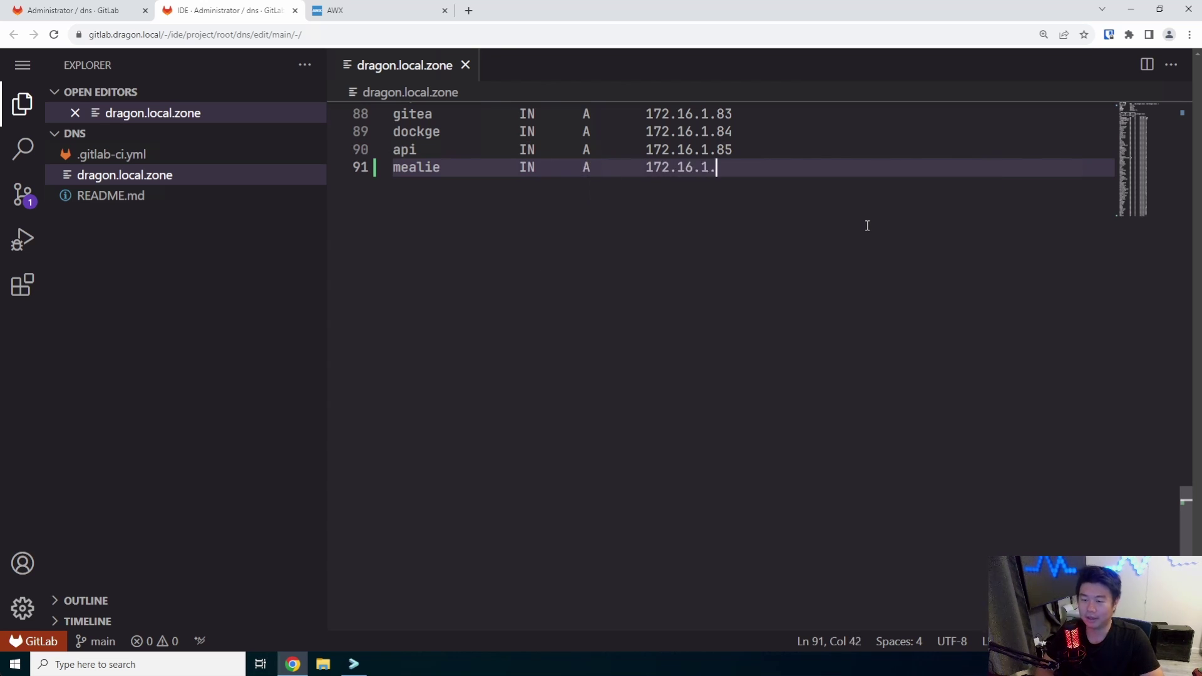
pyautogui.write('86')
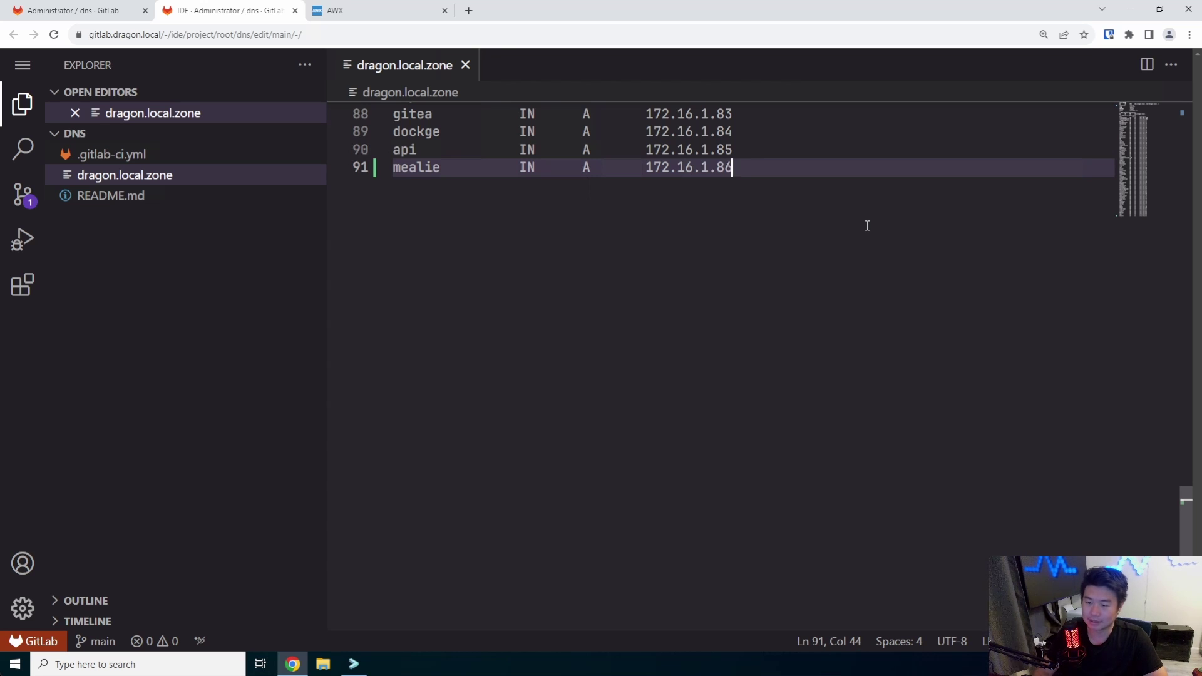
# Commit the zone file change to main with message 'add mealie'
pyautogui.click(22, 194)
pyautogui.write('add mealie')
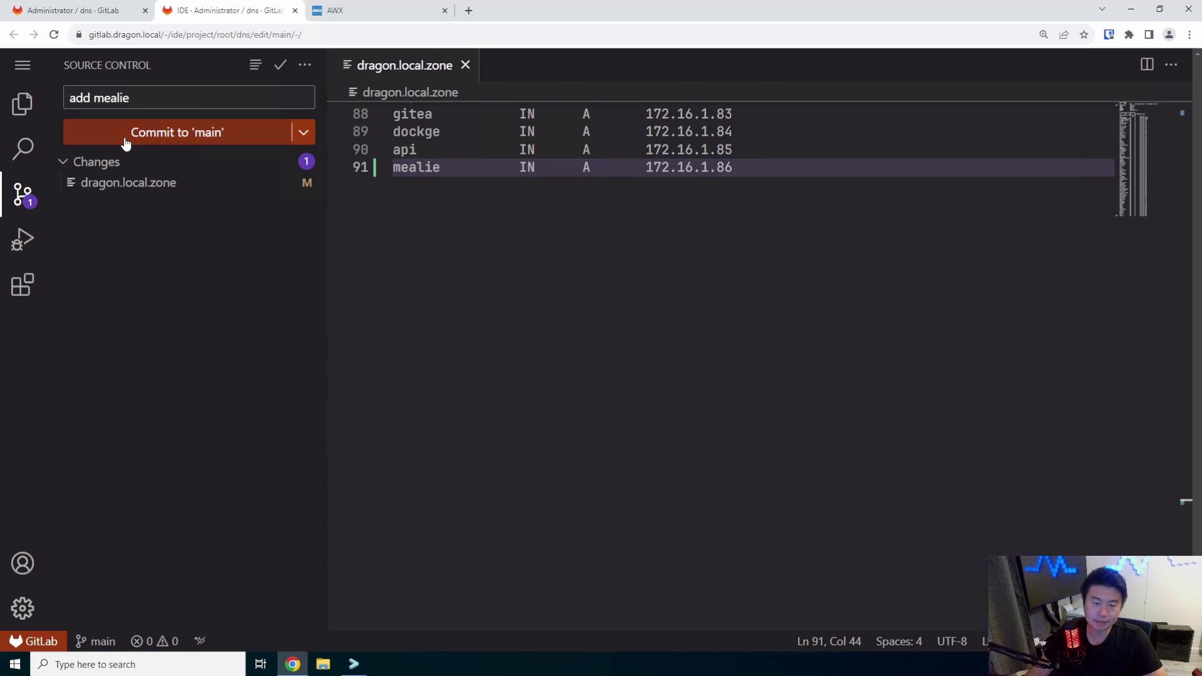
pyautogui.click(125, 143)
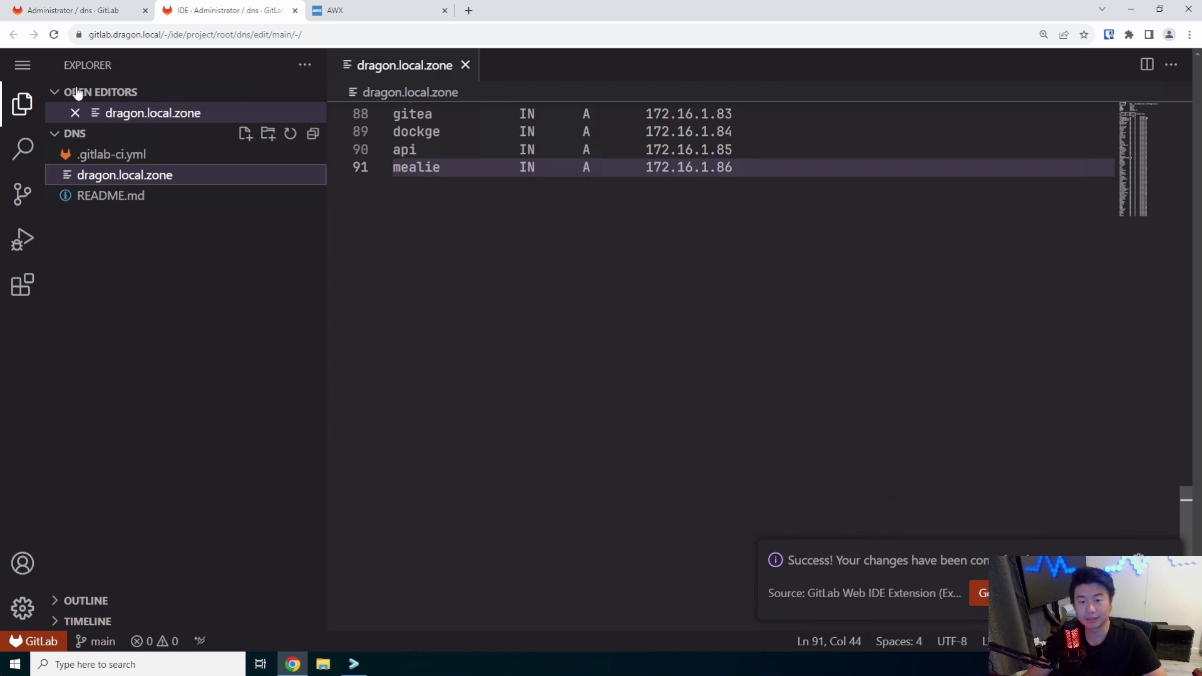
pyautogui.scroll(4, 744, 201)
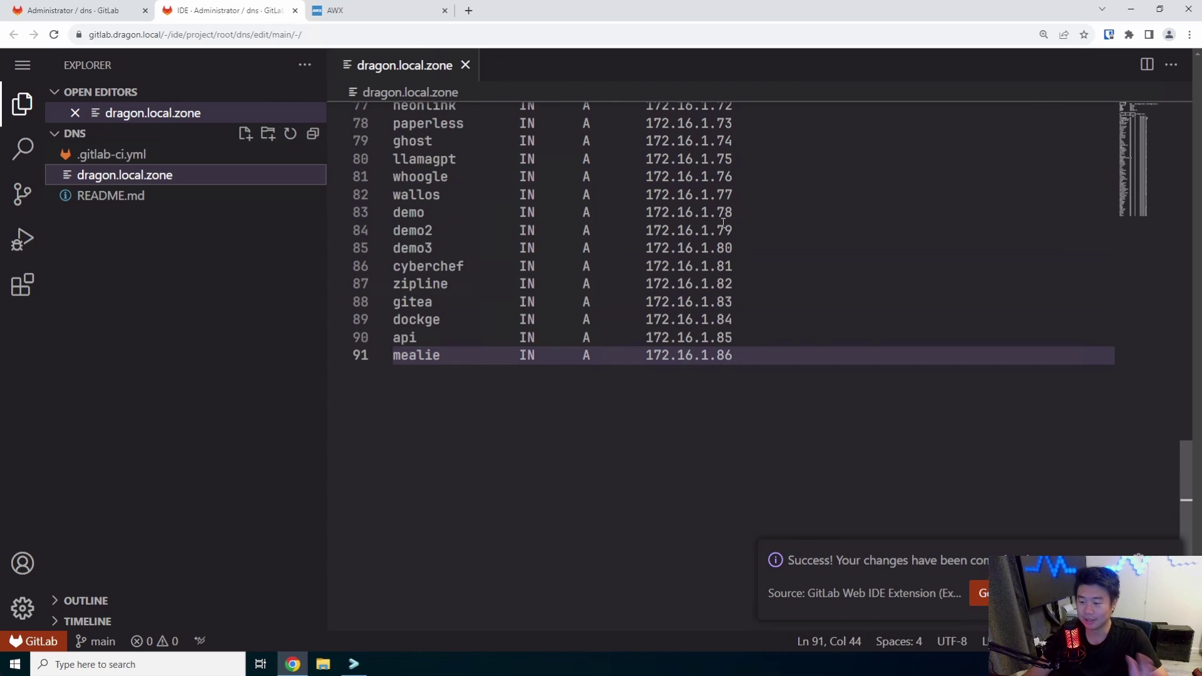
# Open the ansibleplaybooks inventory file in the Web IDE and add a mealie line after api
pyautogui.click(295, 10)
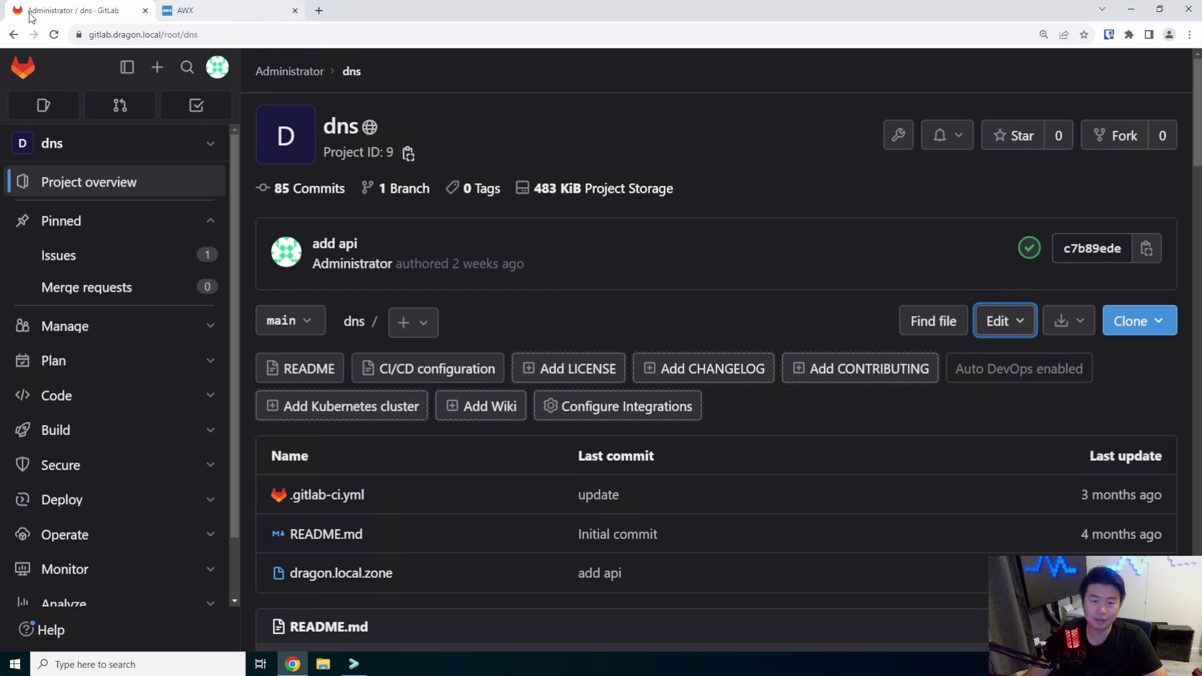
pyautogui.click(23, 67)
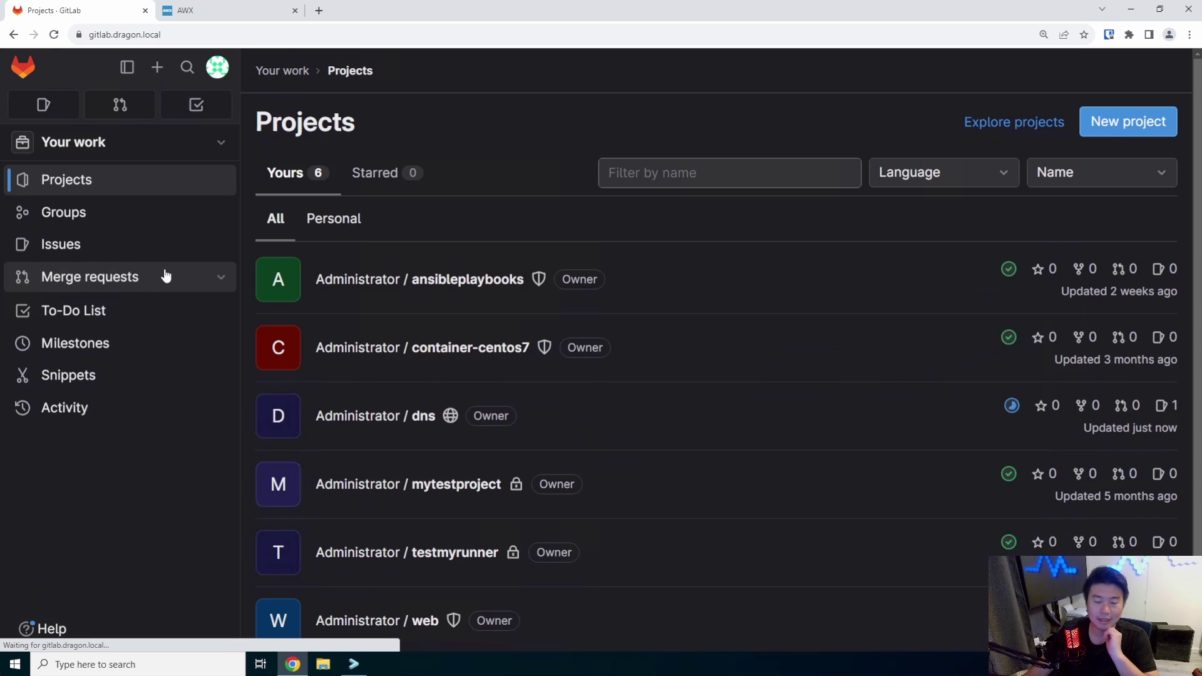
pyautogui.click(431, 279)
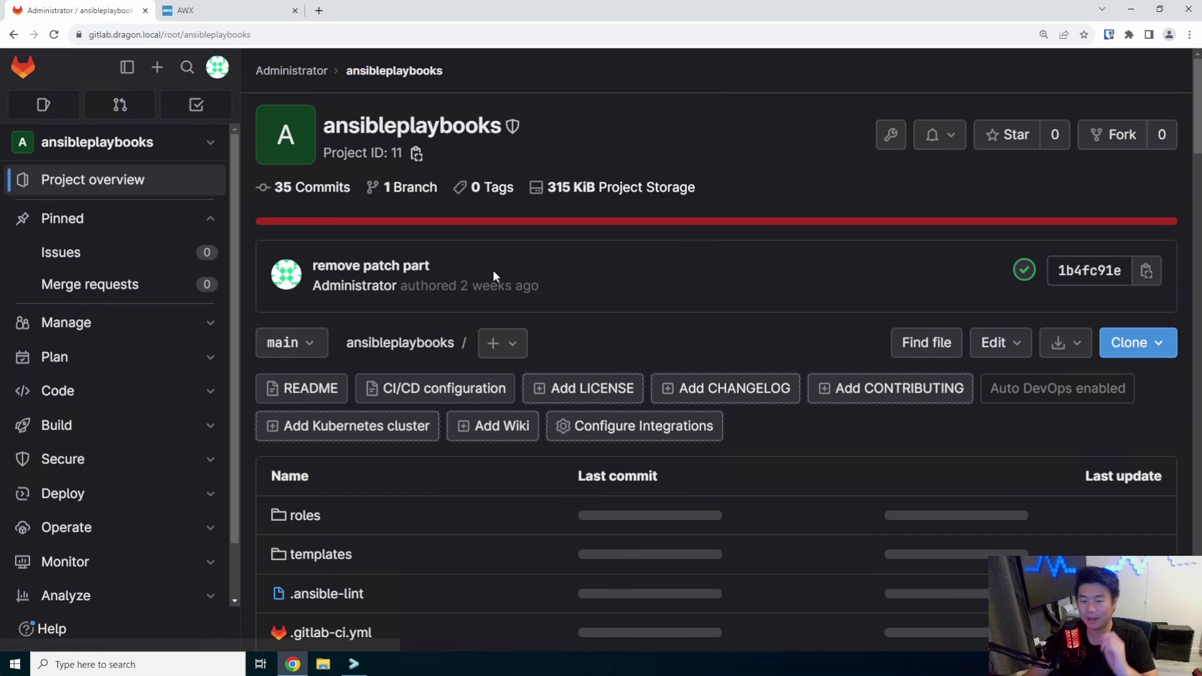
pyautogui.scroll(-5, 379, 546)
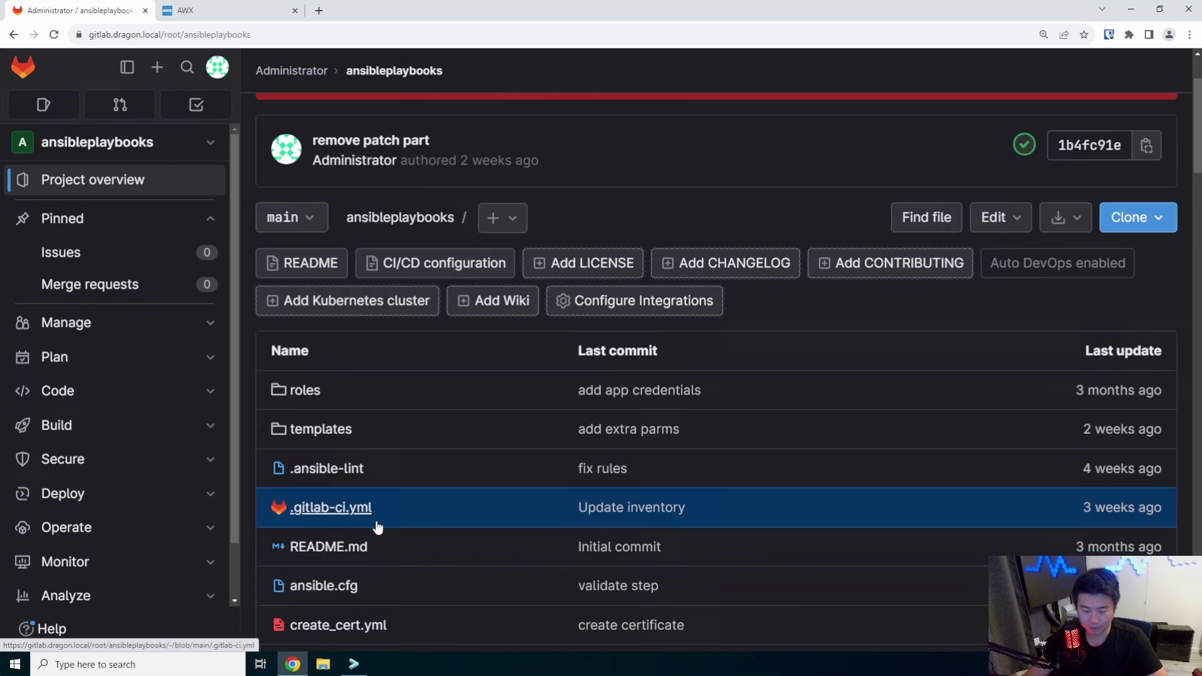
pyautogui.click(380, 551)
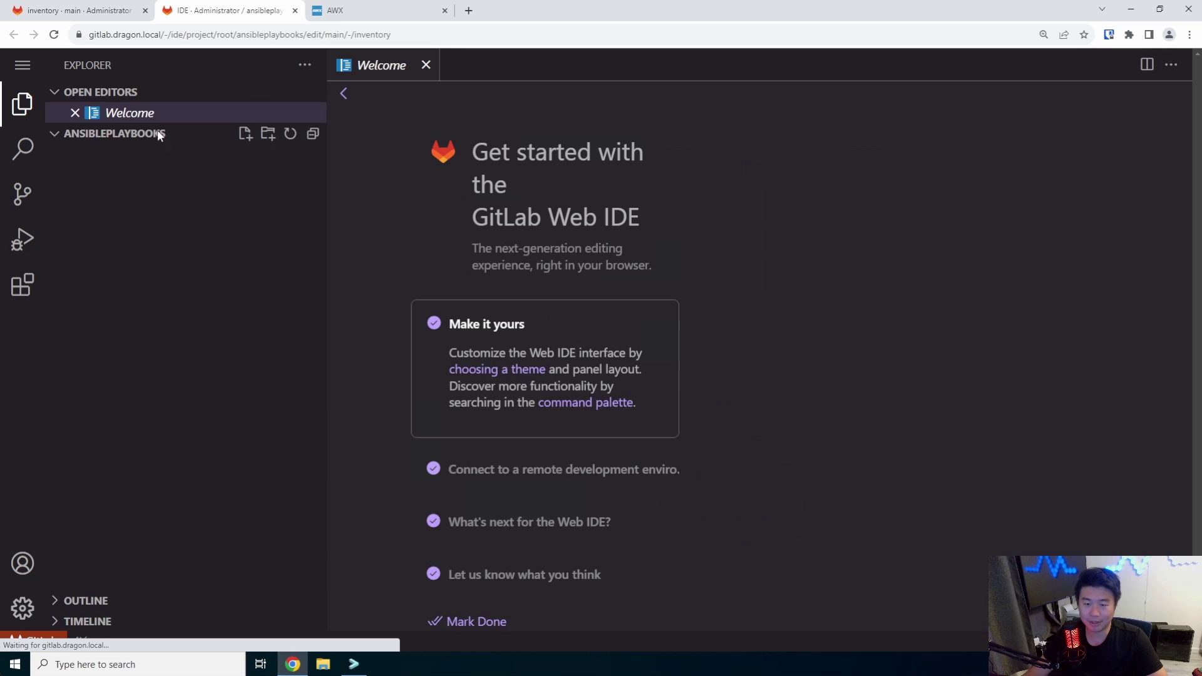
pyautogui.click(567, 385)
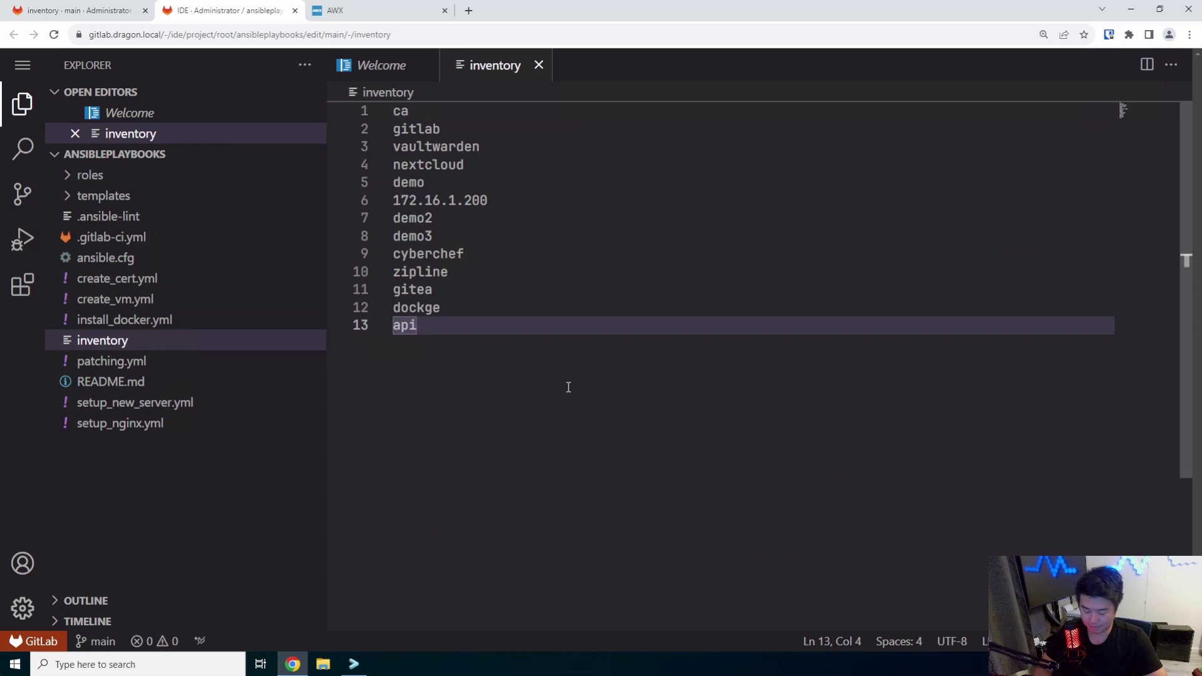
pyautogui.press('Return')
pyautogui.write('mealie')
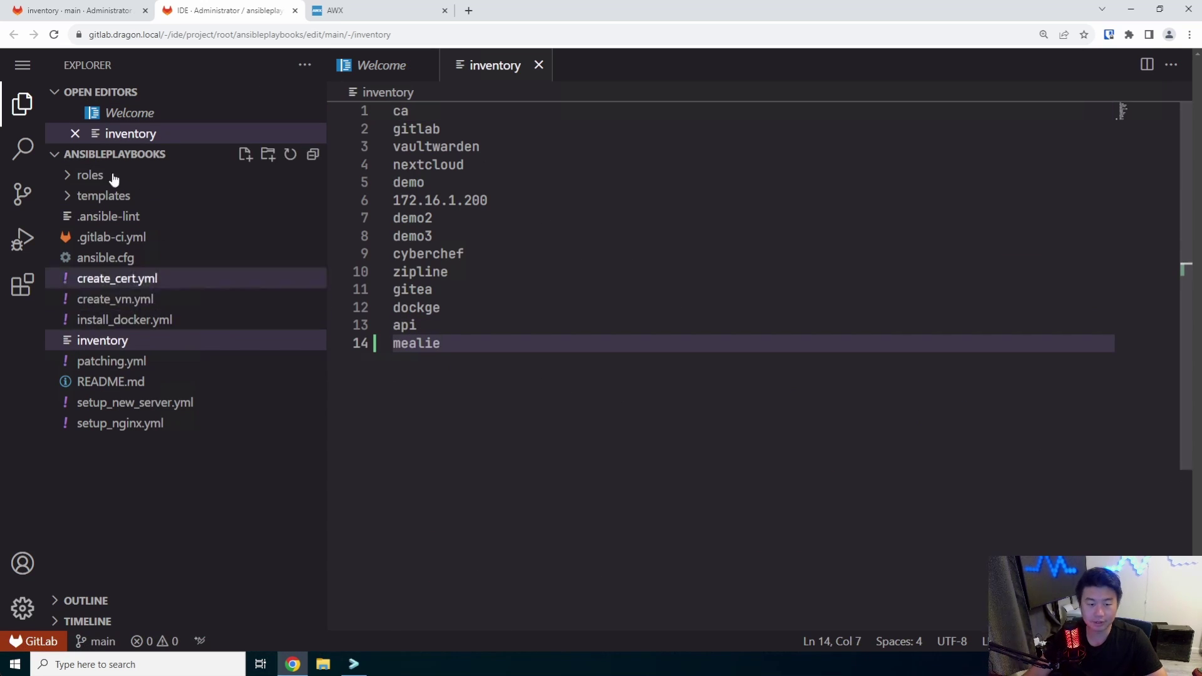
# Commit the inventory change to main with message 'add mealie'
pyautogui.click(23, 194)
pyautogui.click(108, 95)
pyautogui.write('add')
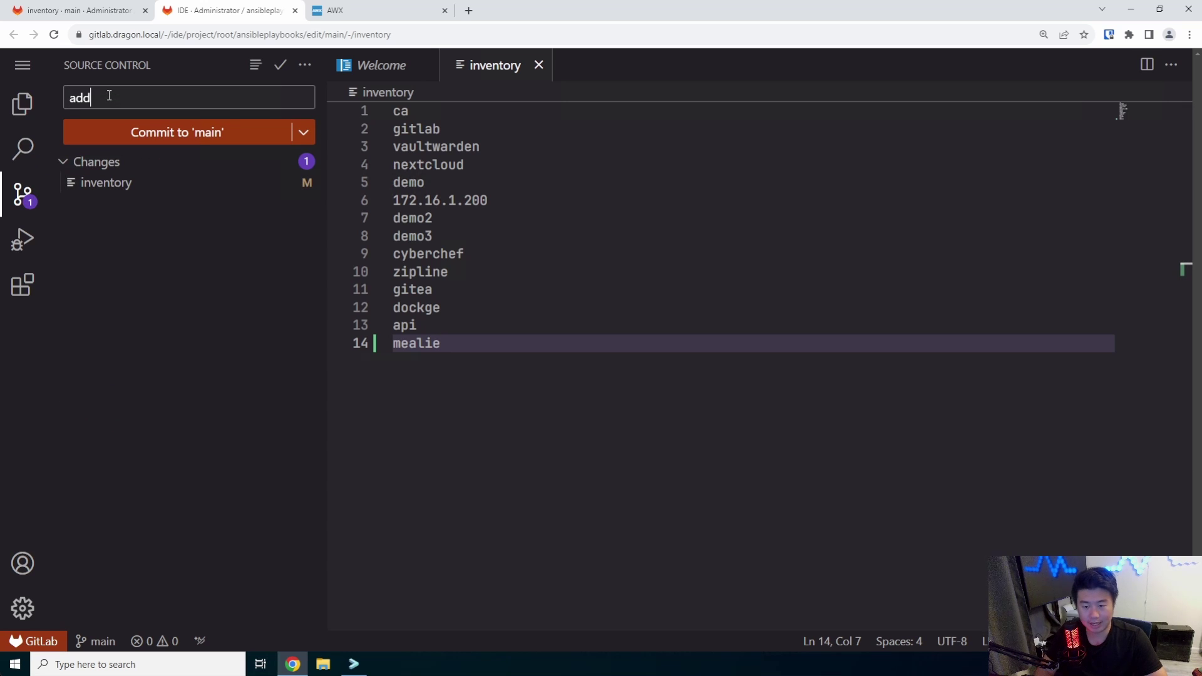
pyautogui.write(' mealie')
pyautogui.click(137, 132)
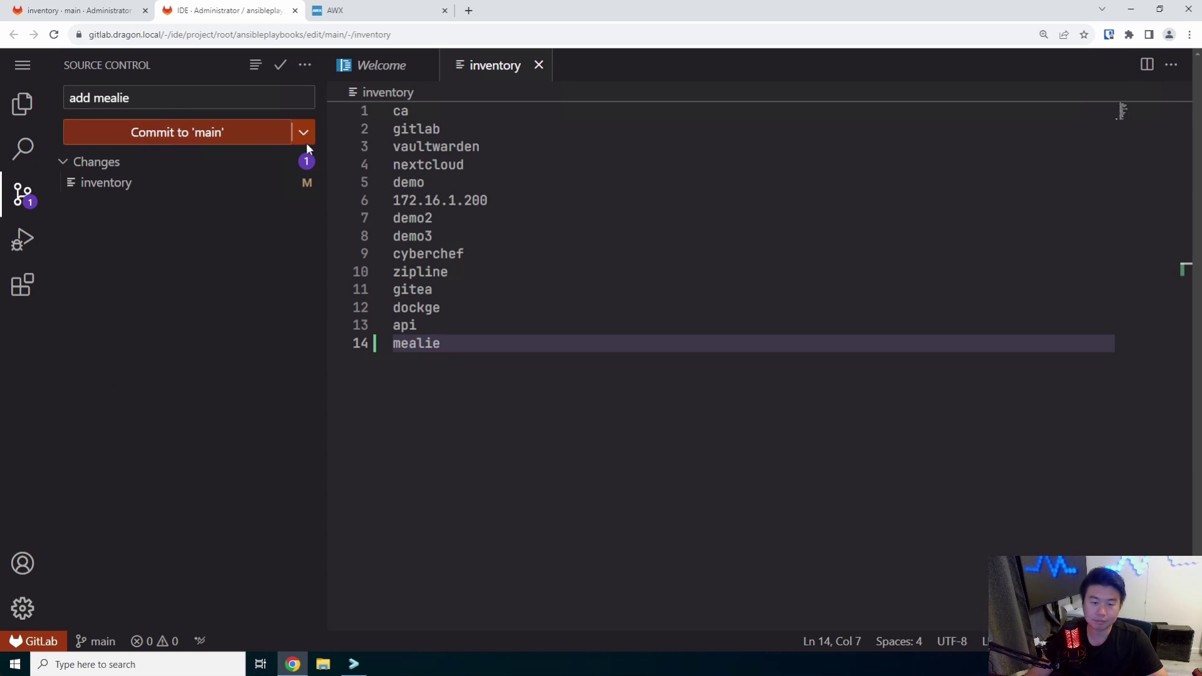
pyautogui.click(5, 111)
pyautogui.click(22, 104)
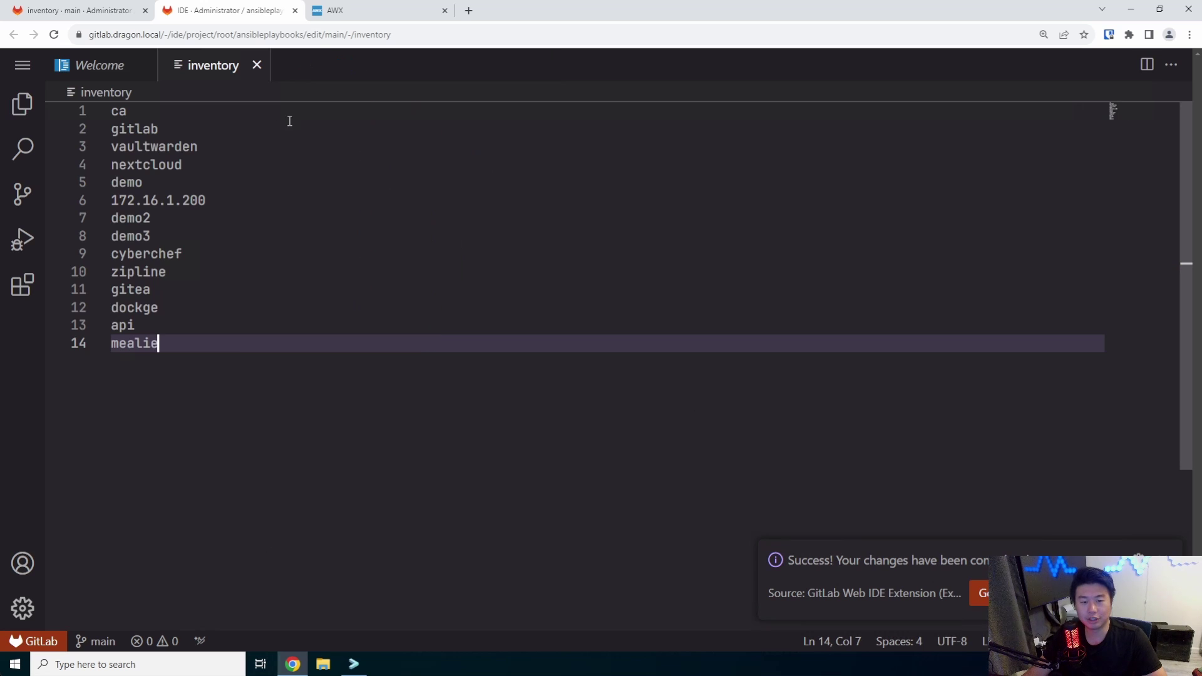
pyautogui.click(22, 105)
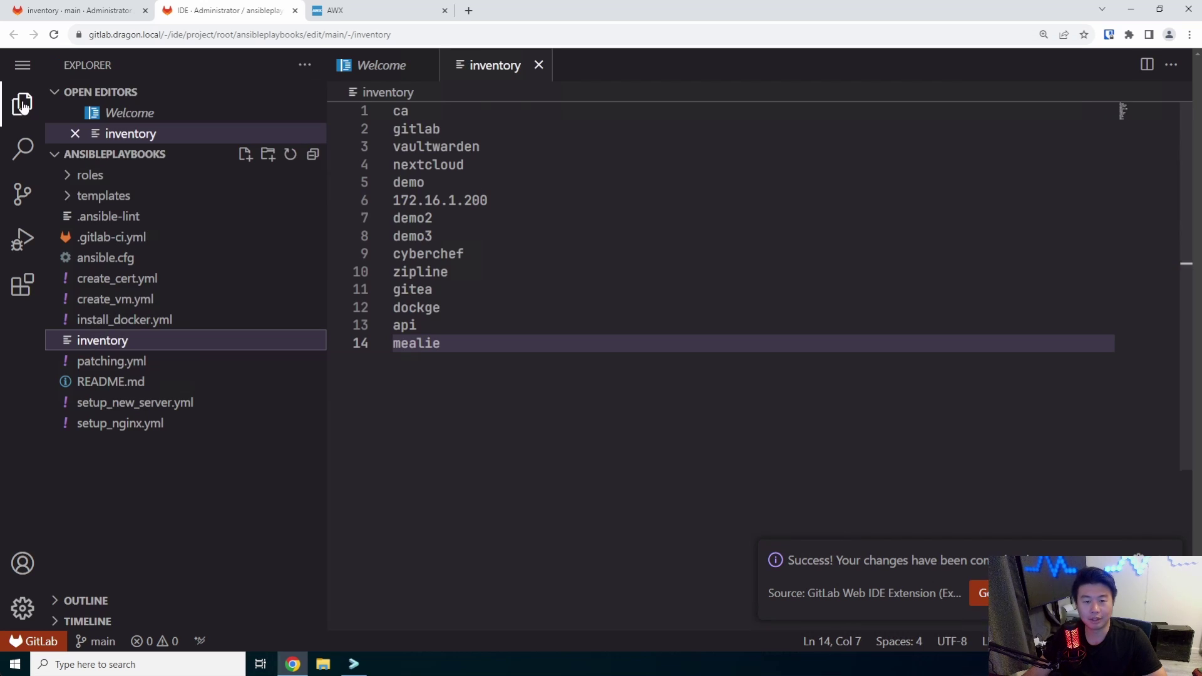
pyautogui.click(295, 11)
# Reload the inventory page and check that pipeline #152 passed validate and deploy
pyautogui.press('F5')
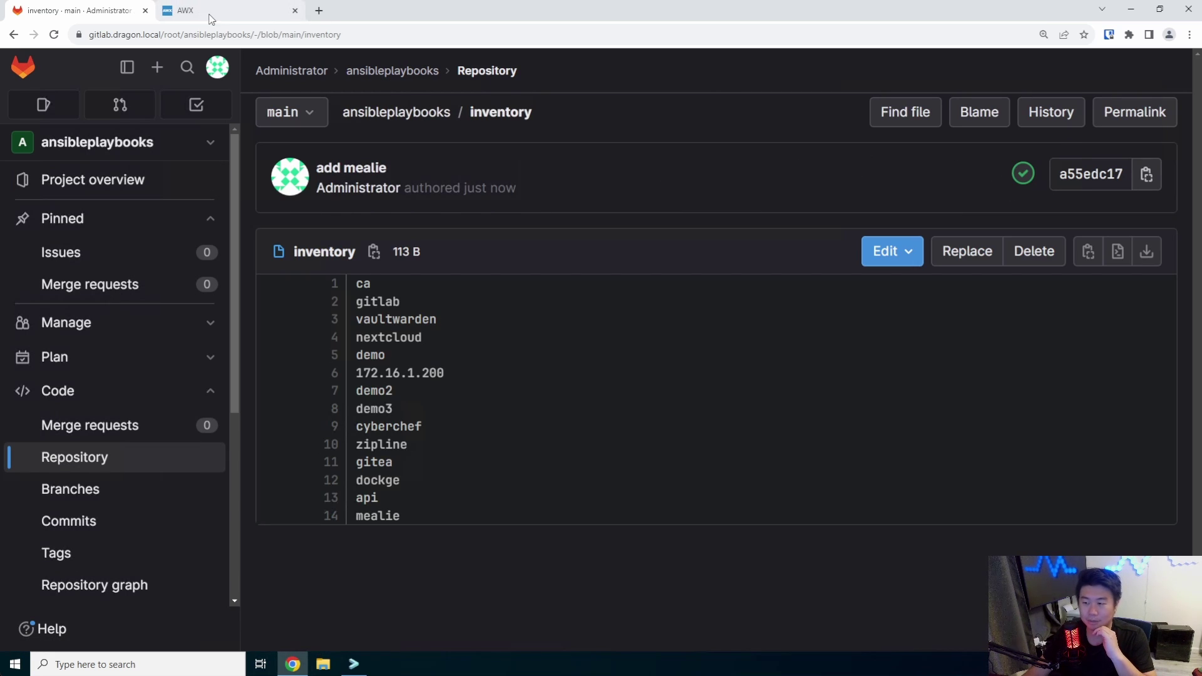
pyautogui.click(1026, 174)
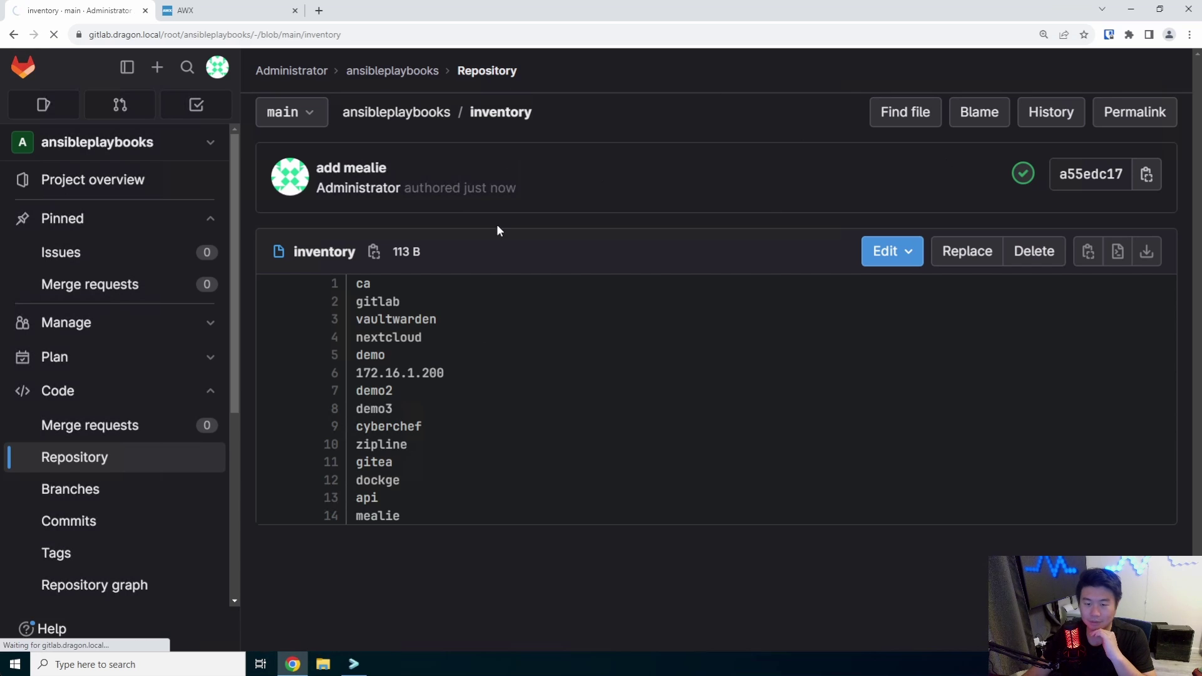
pyautogui.scroll(-1, 587, 346)
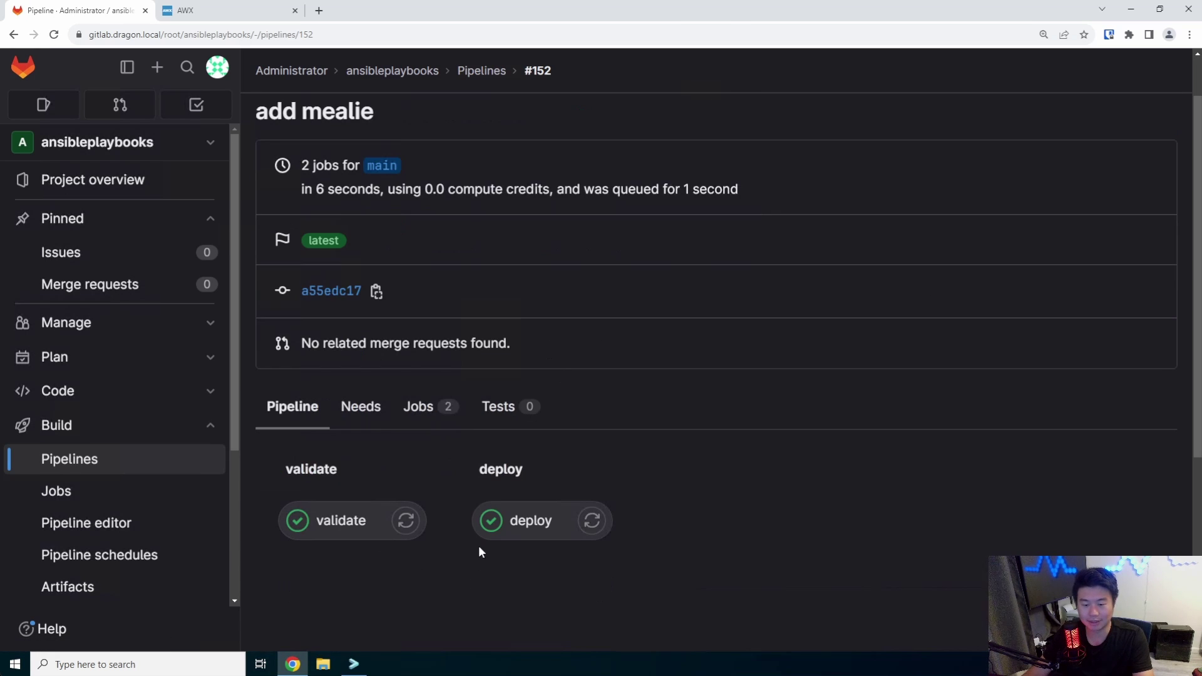
pyautogui.click(187, 10)
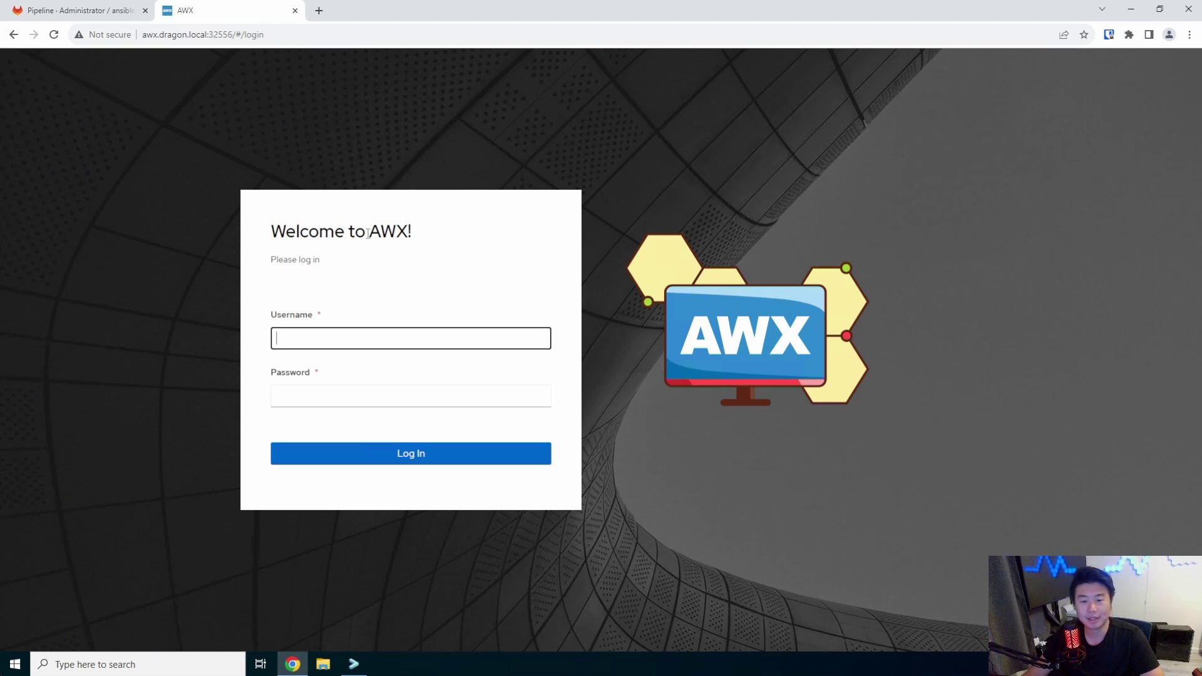
# Log in to AWX as admin and decline saving the password
pyautogui.click(369, 333)
pyautogui.write('adm')
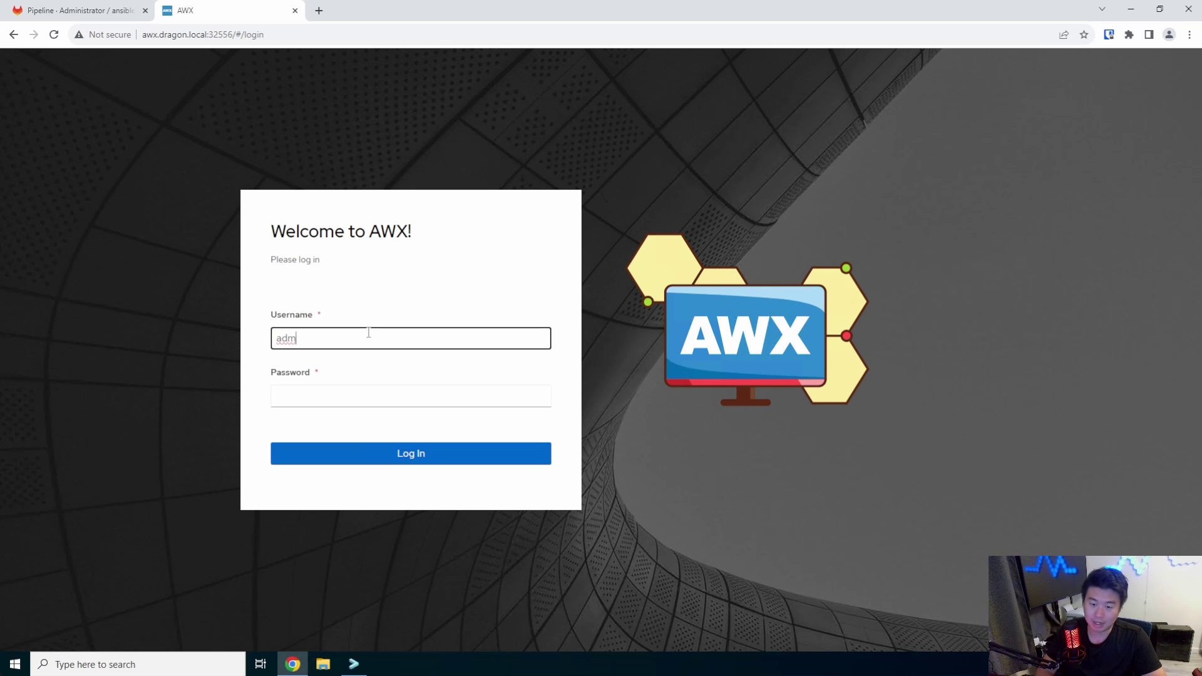
pyautogui.write('in')
pyautogui.press('Tab')
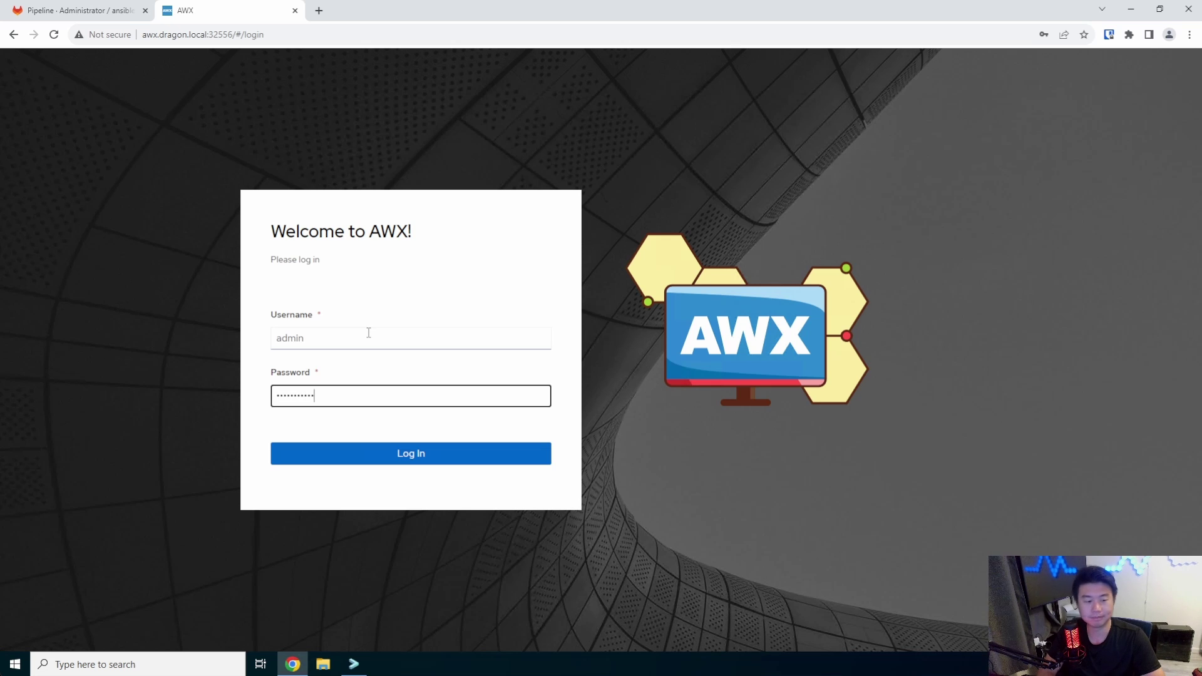
pyautogui.press('Return')
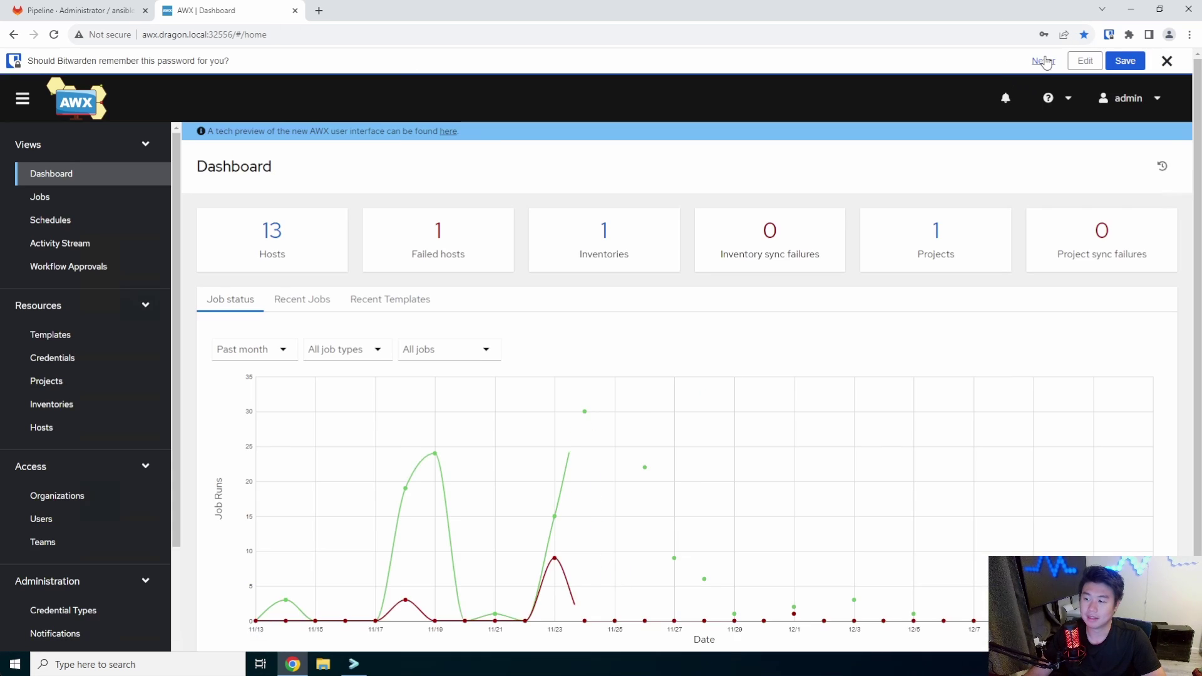
pyautogui.click(1044, 62)
# Review the inventory's 13 hosts, which do not include mealie yet
pyautogui.click(93, 379)
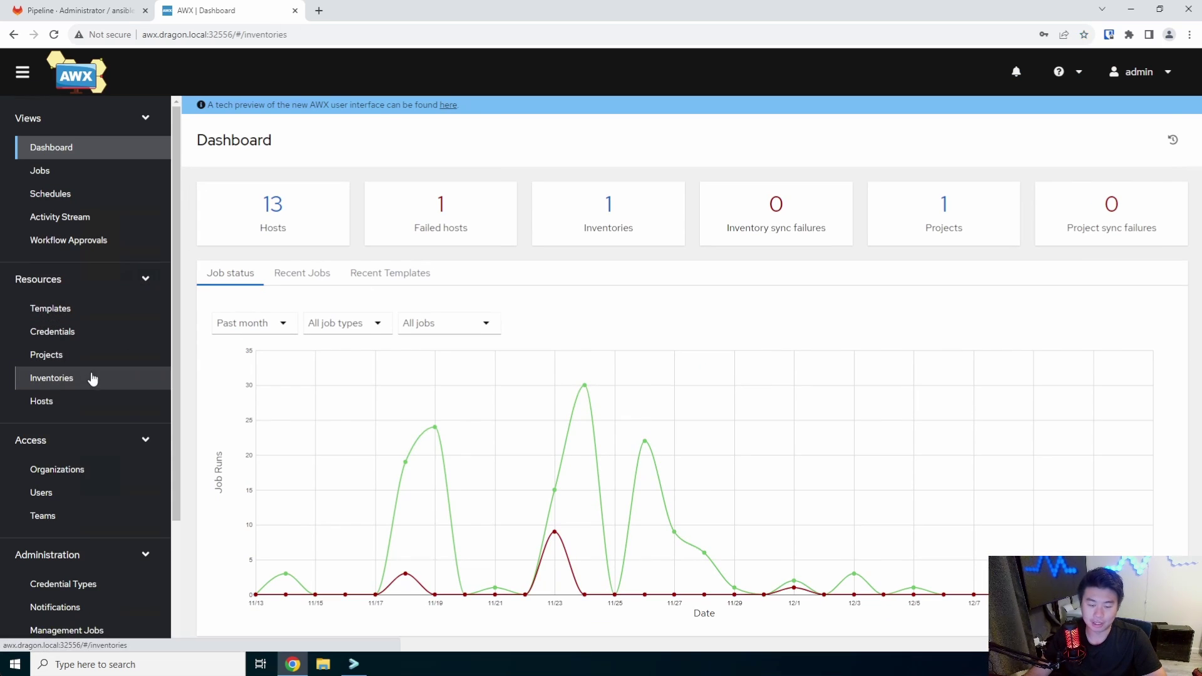
pyautogui.click(260, 270)
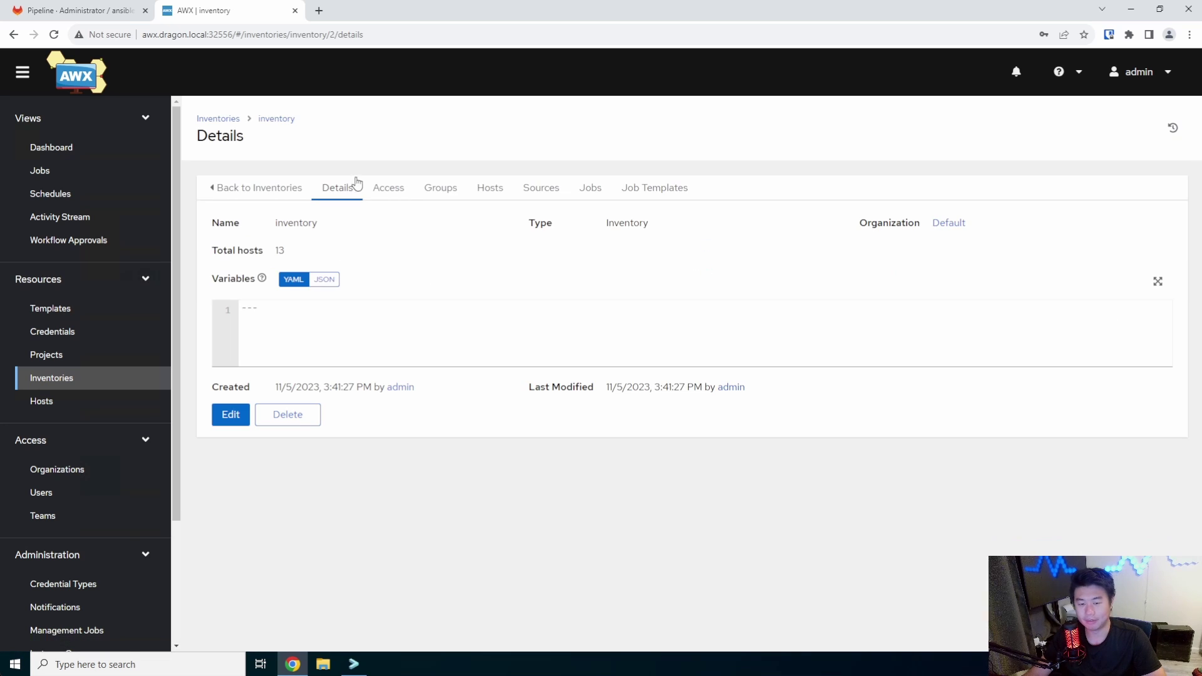
pyautogui.click(502, 191)
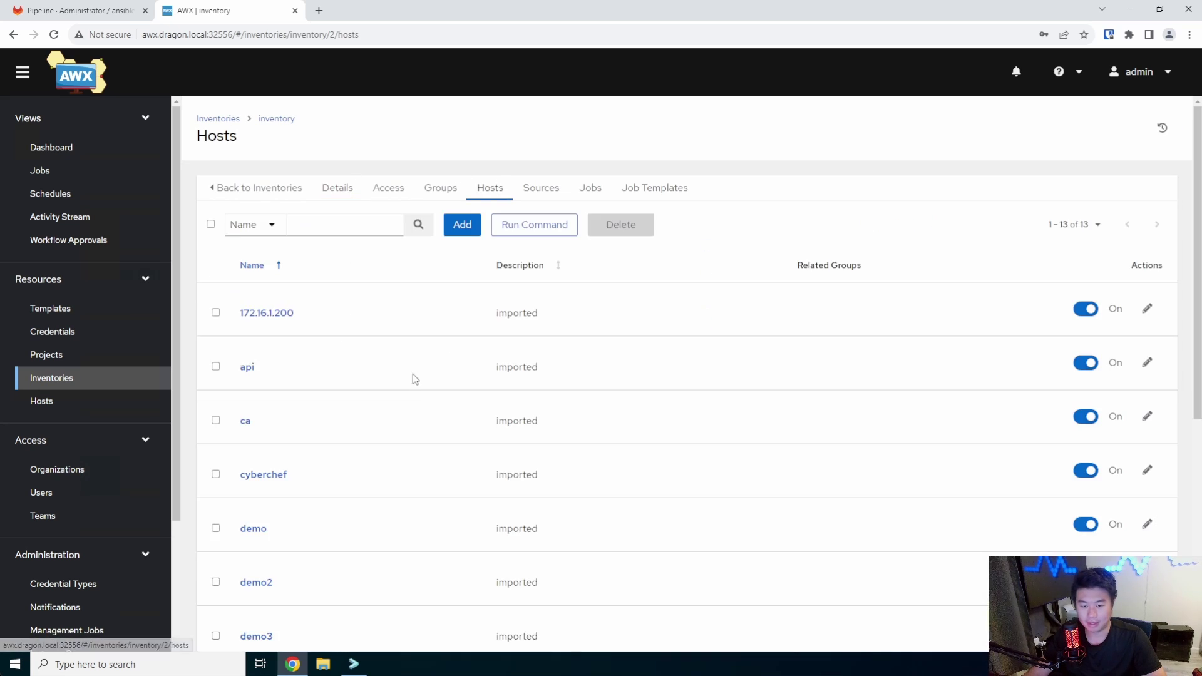
pyautogui.scroll(-6, 413, 376)
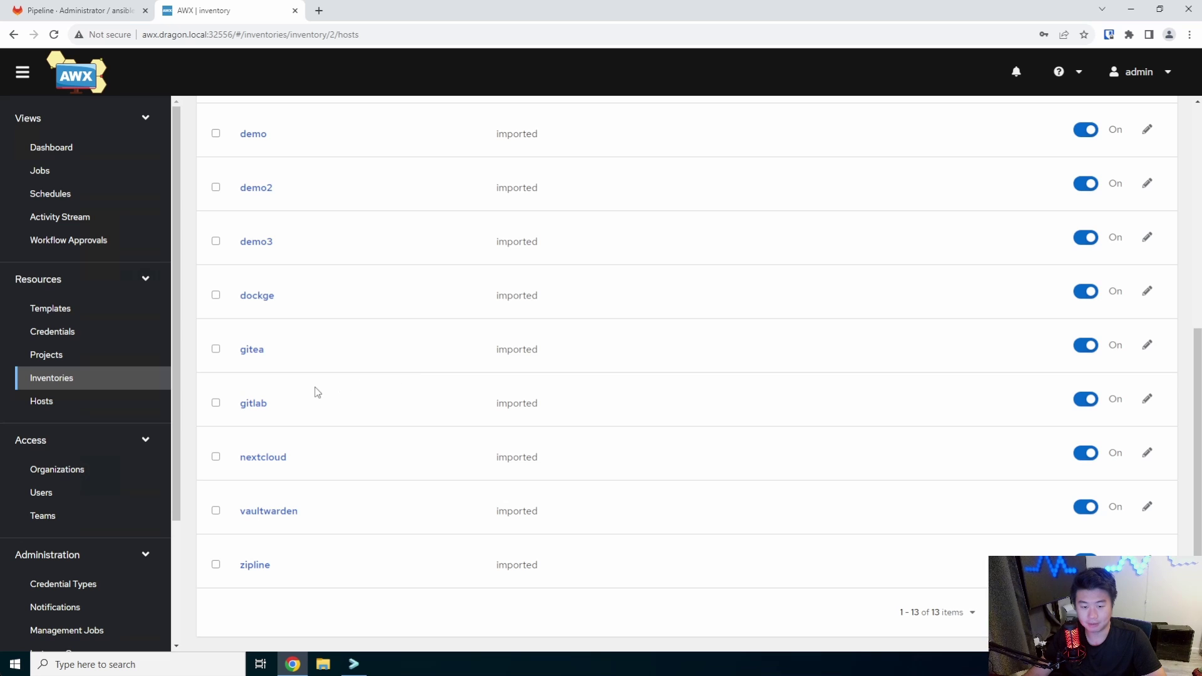
pyautogui.scroll(6, 319, 392)
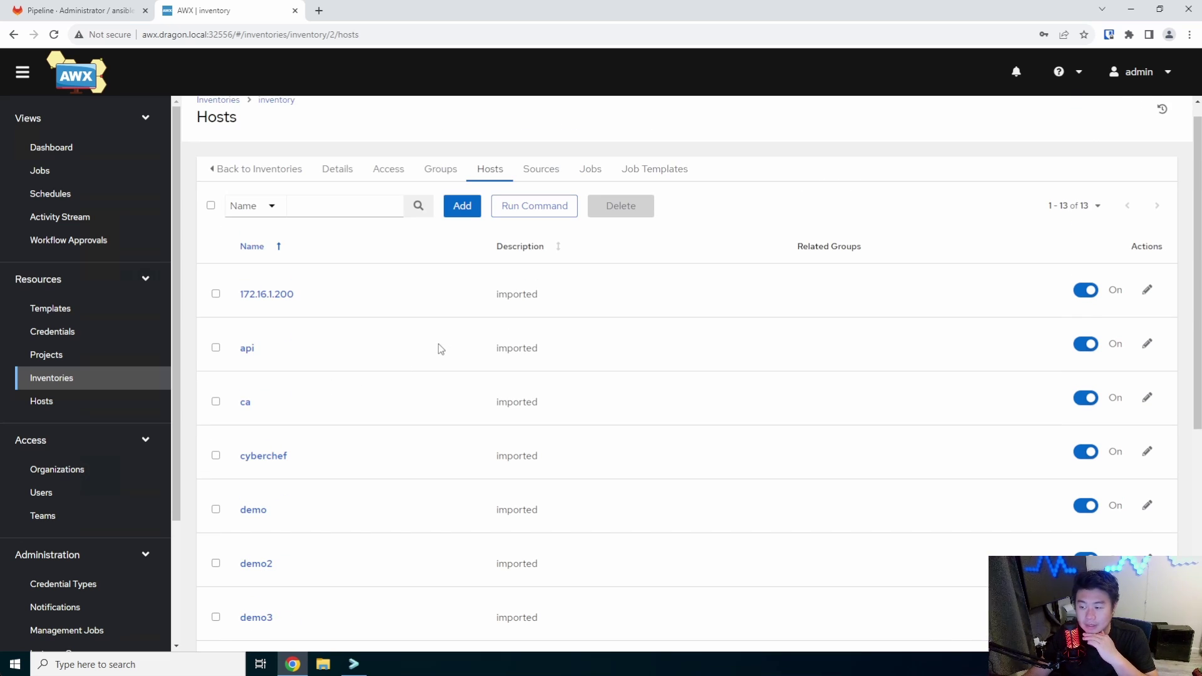
pyautogui.scroll(-5, 432, 354)
pyautogui.scroll(-1, 312, 282)
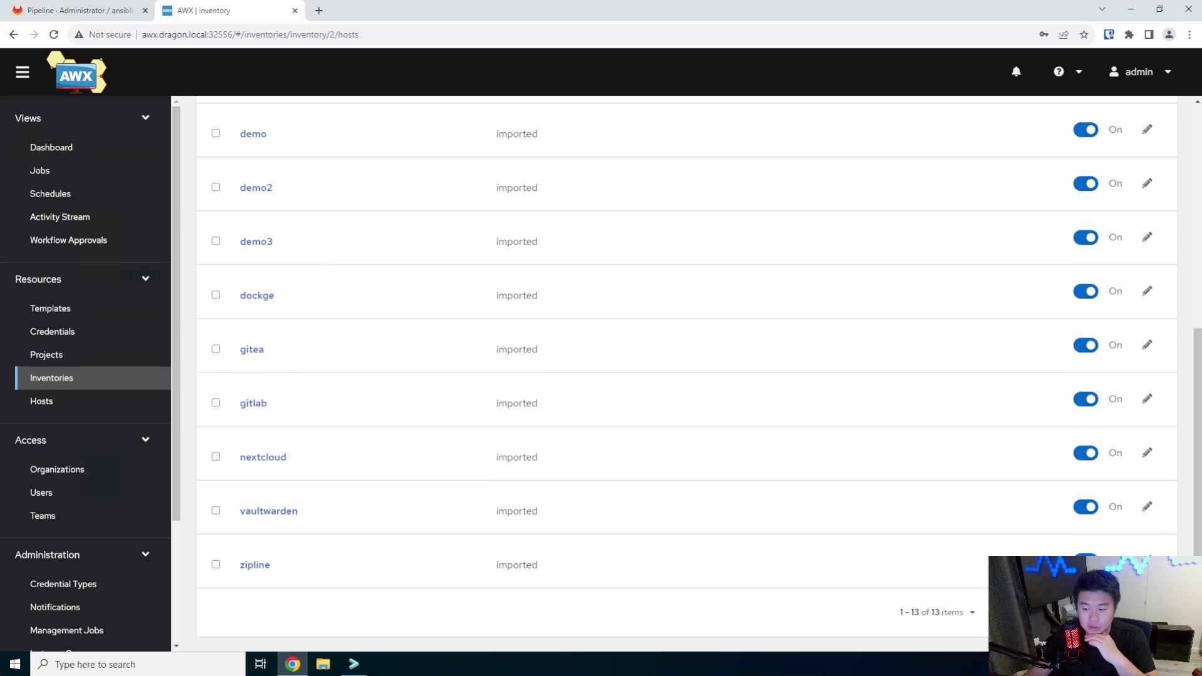
pyautogui.scroll(6, 606, 234)
# View the Gitlab project's details, last synced at revision a55edc1
pyautogui.click(66, 355)
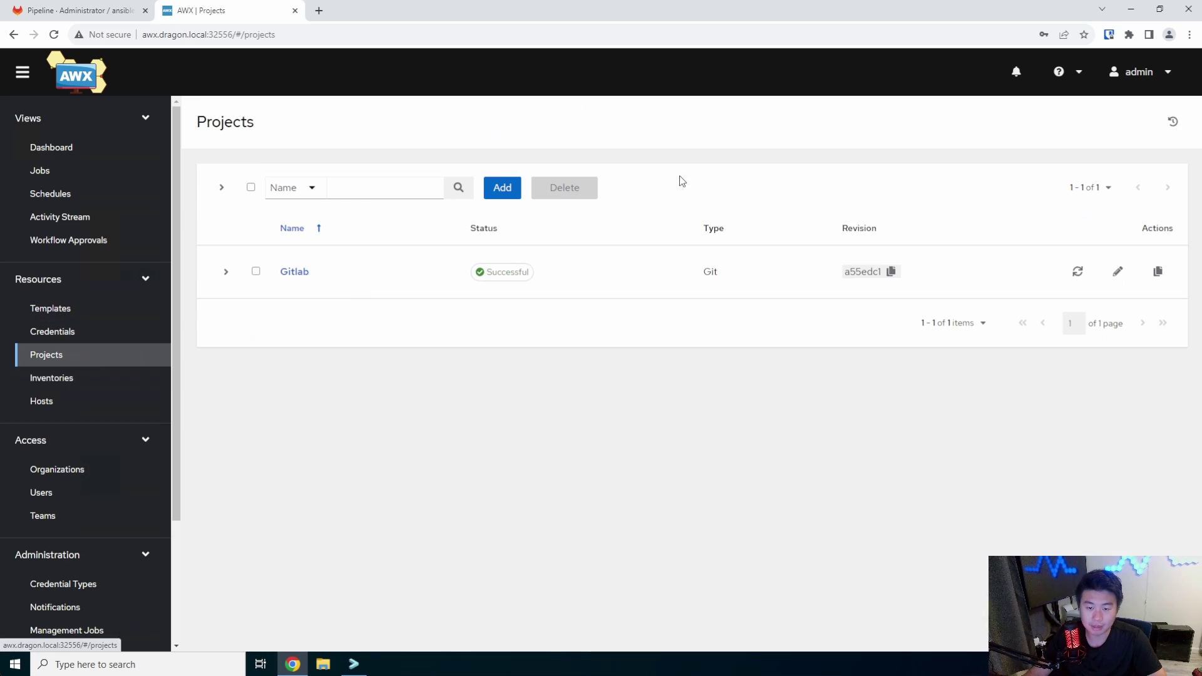
pyautogui.click(299, 273)
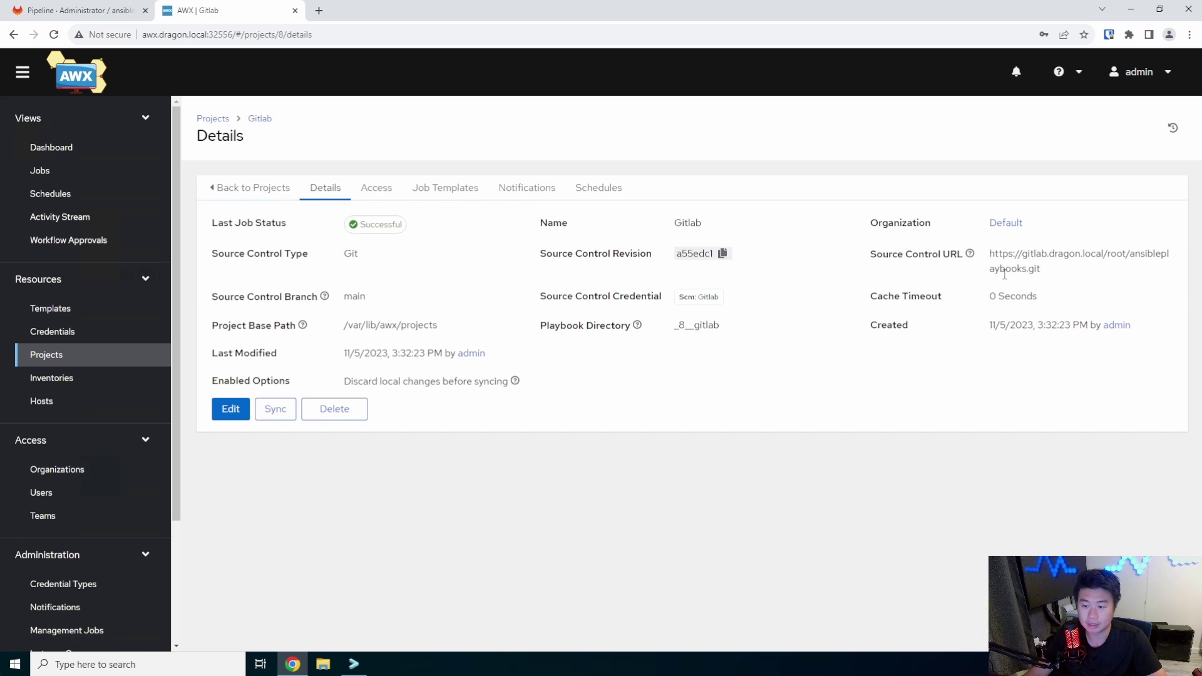
pyautogui.doubleClick(369, 355)
pyautogui.click(407, 315)
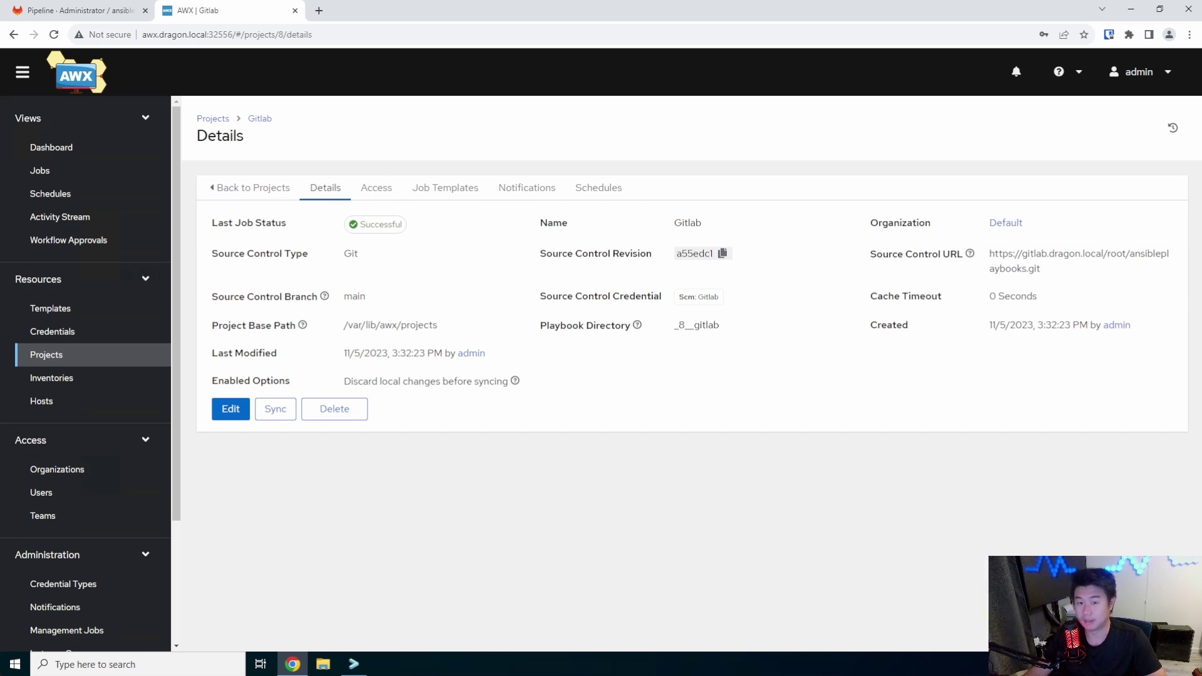
# Check that the deploy job log of pipeline #152 ends with Job succeeded, then return to AWX
pyautogui.click(81, 10)
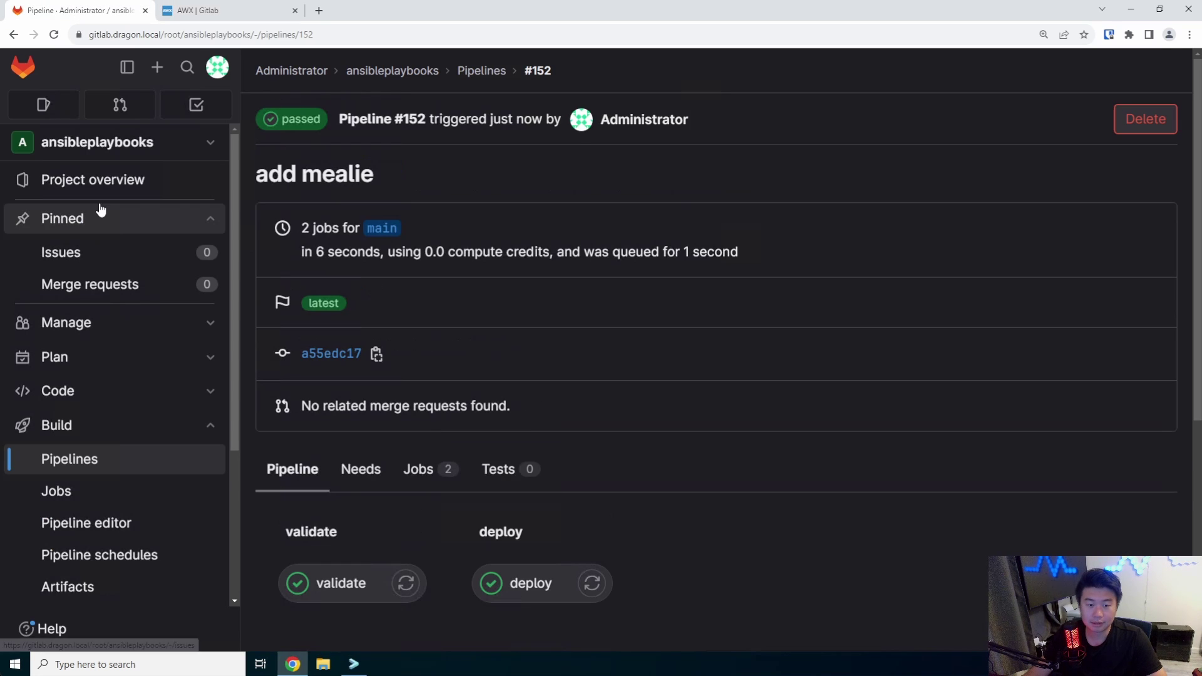
pyautogui.click(102, 180)
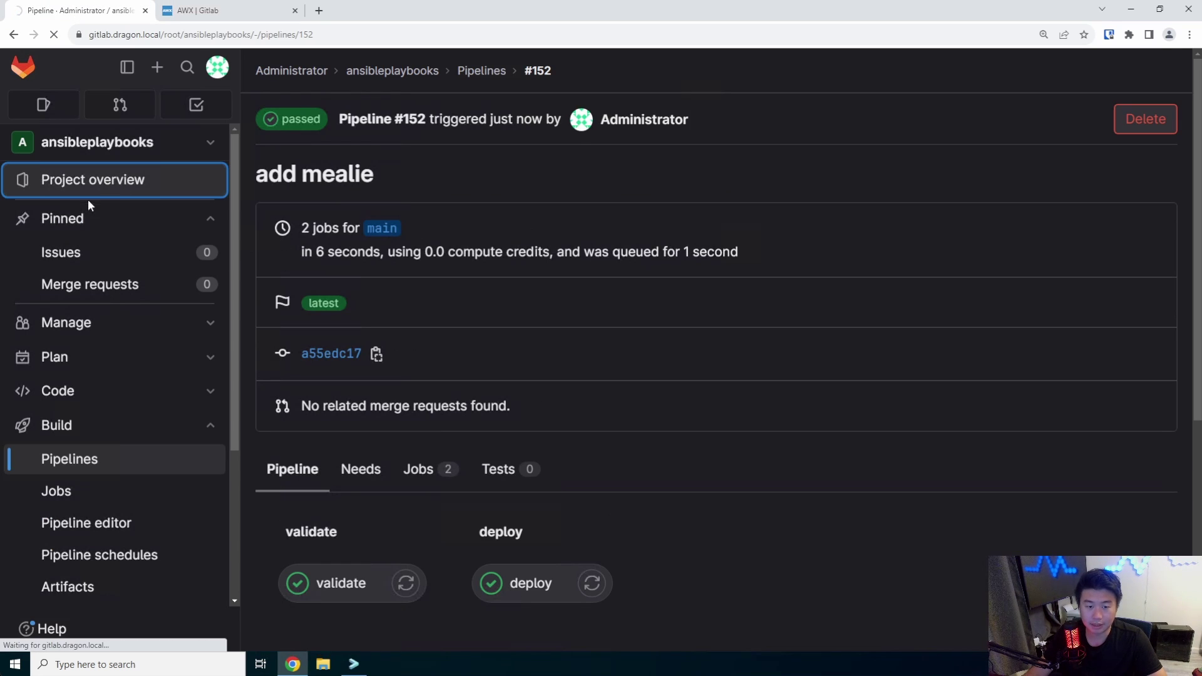
pyautogui.hotkey('alt', 'Left')
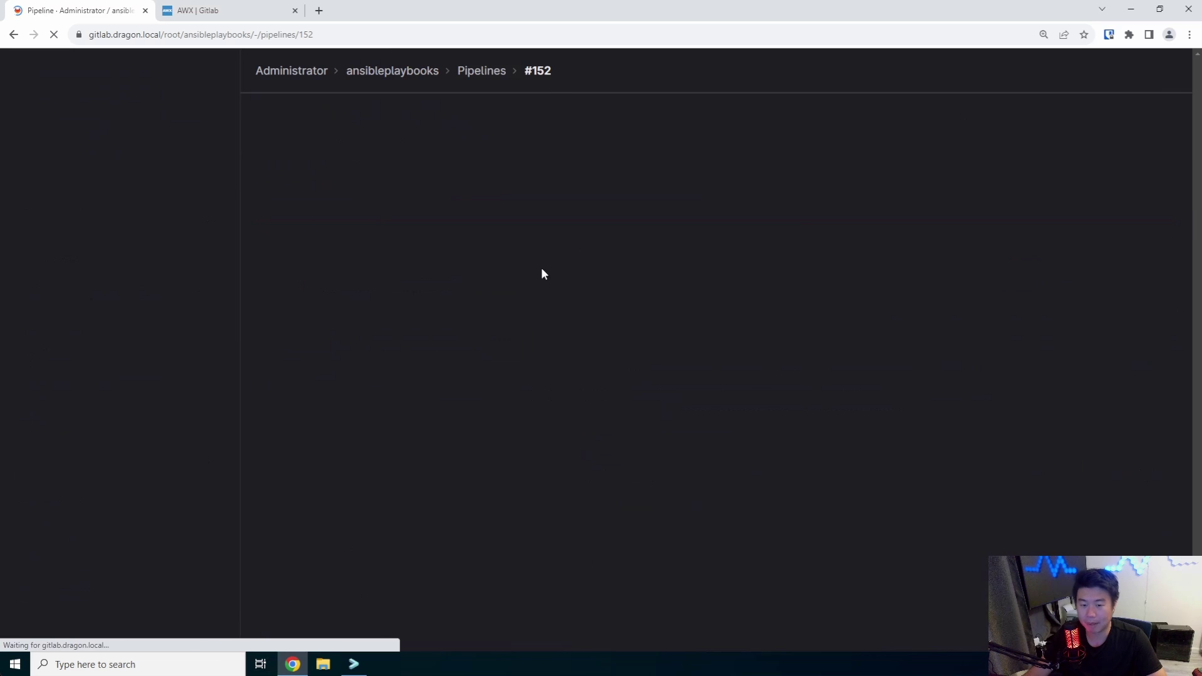
pyautogui.click(532, 579)
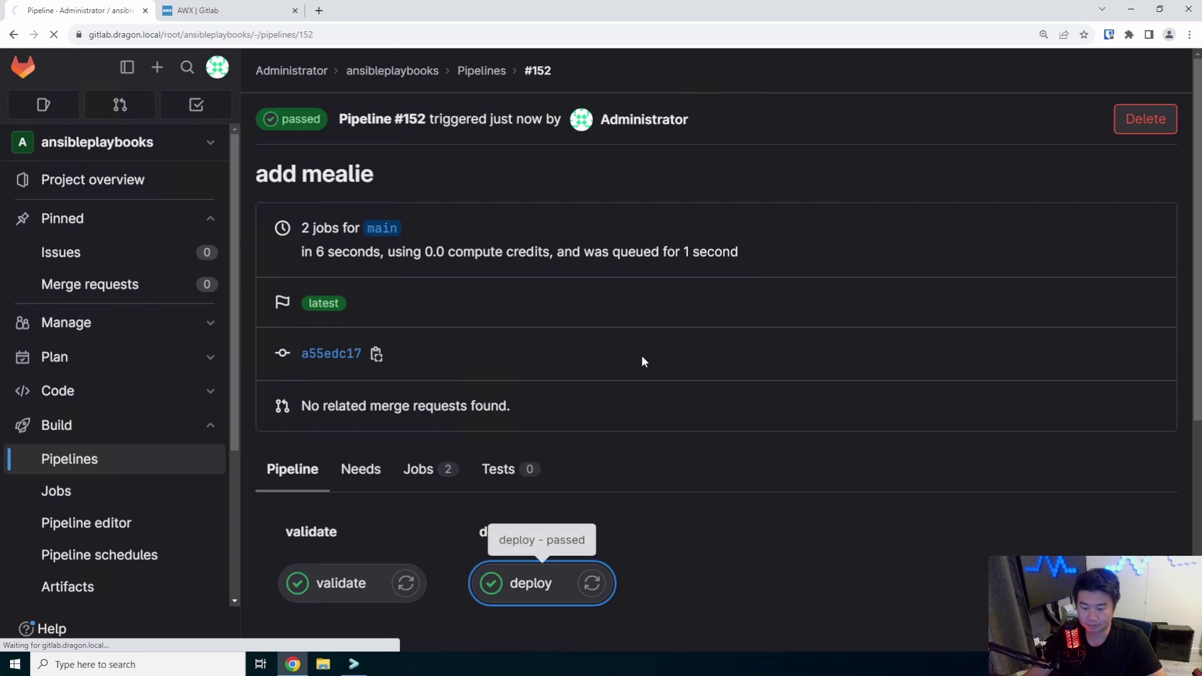
pyautogui.scroll(3, 631, 321)
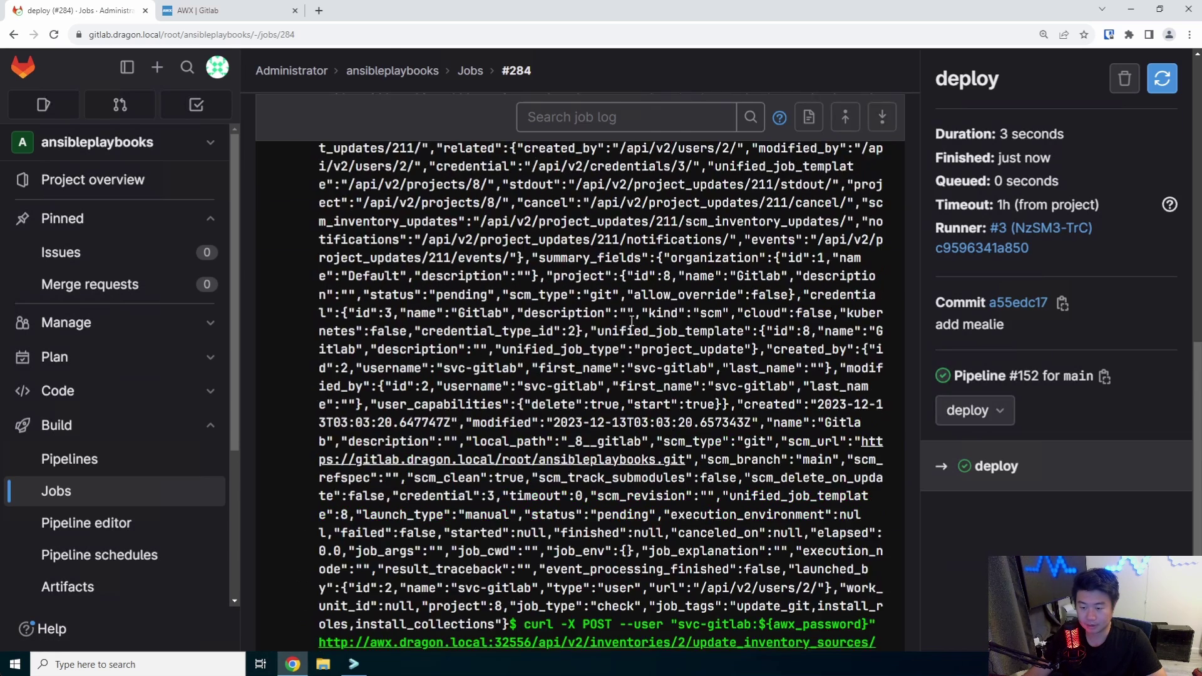
pyautogui.scroll(5, 631, 320)
pyautogui.scroll(-5, 631, 323)
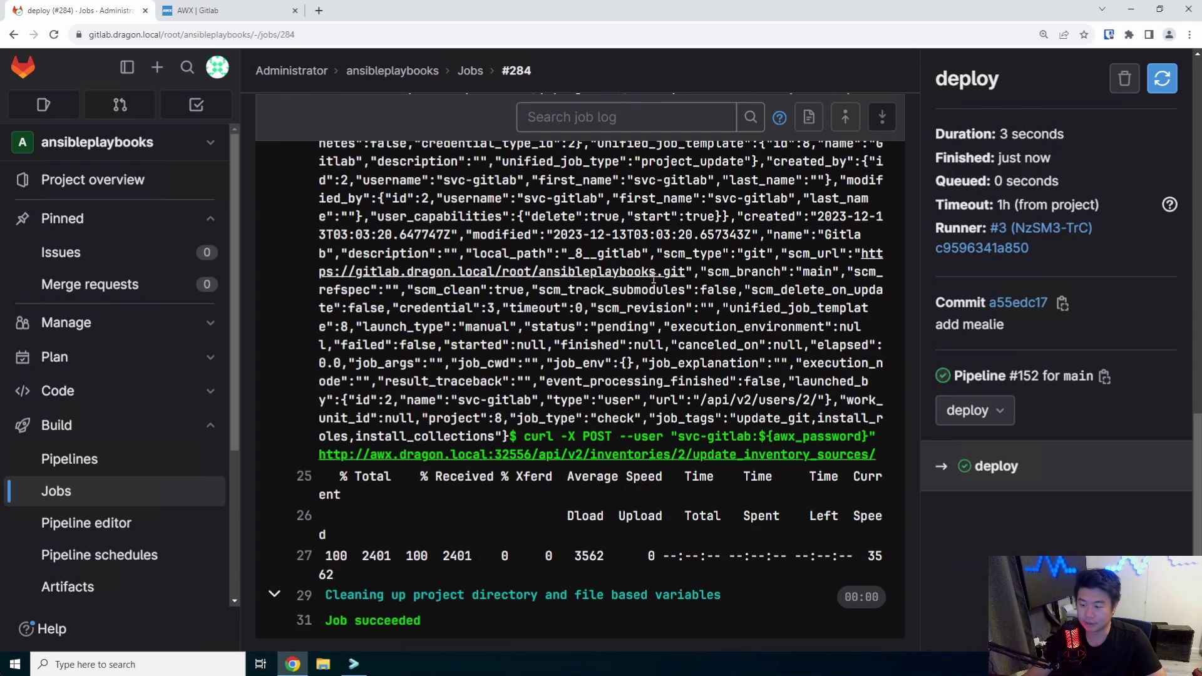
pyautogui.click(198, 10)
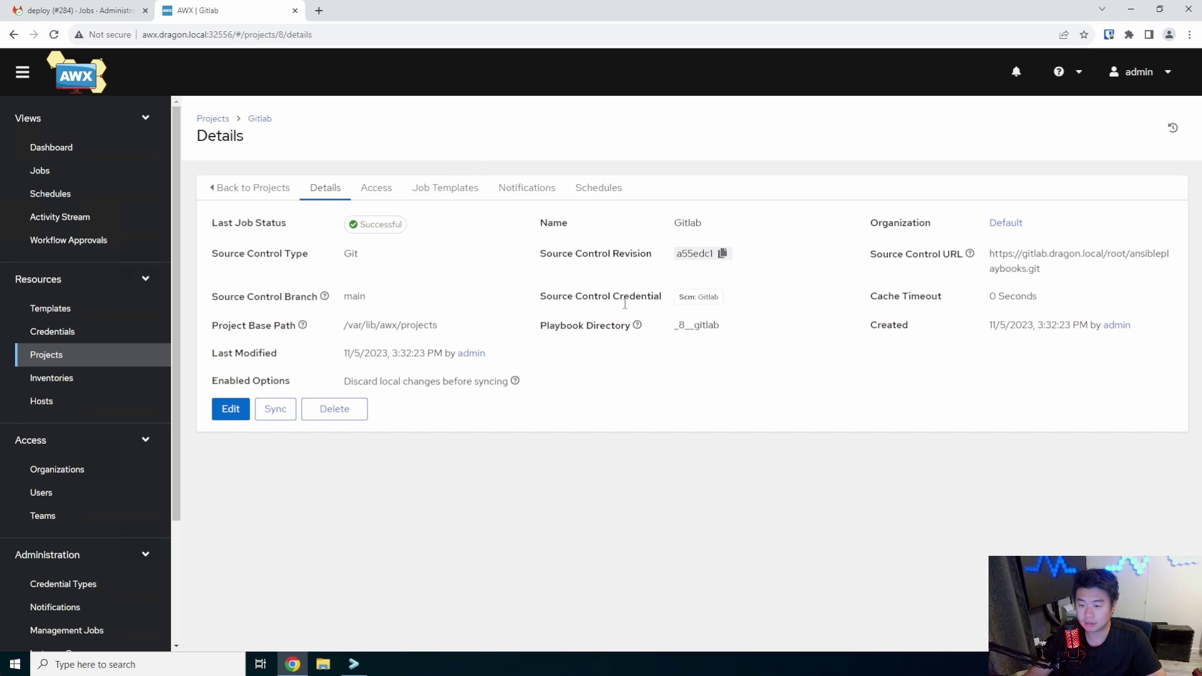
# Check the last project sync job's output and the jobs list, then open the inventory's hosts
pyautogui.click(366, 225)
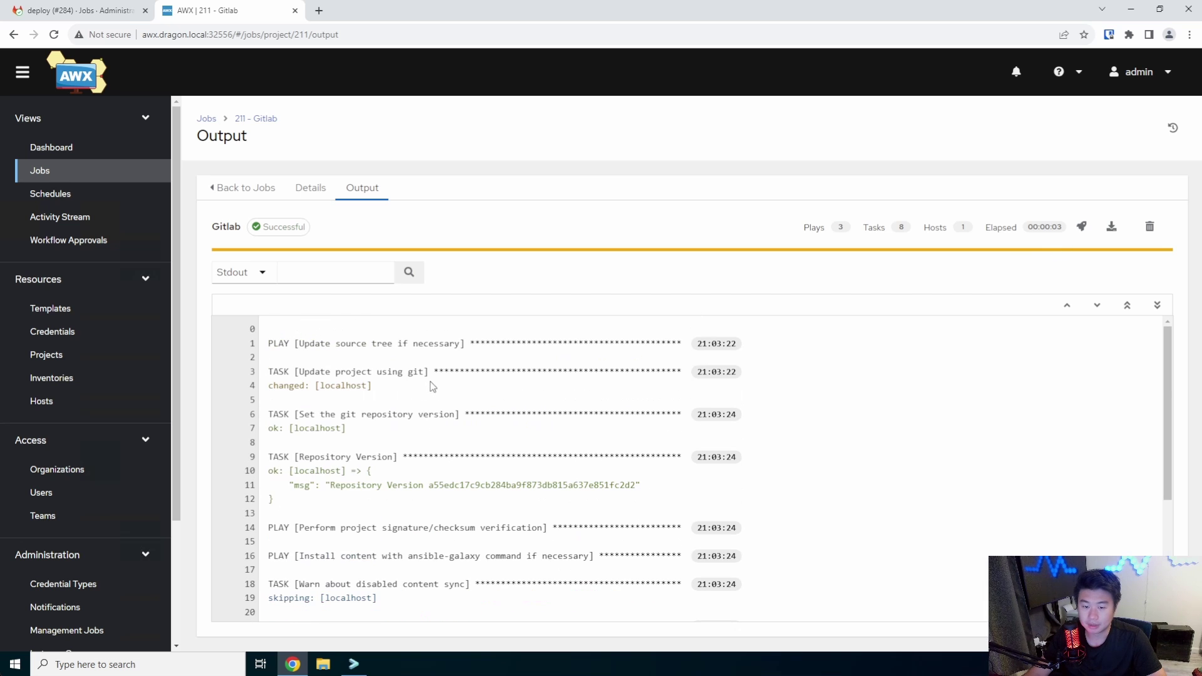
pyautogui.click(57, 173)
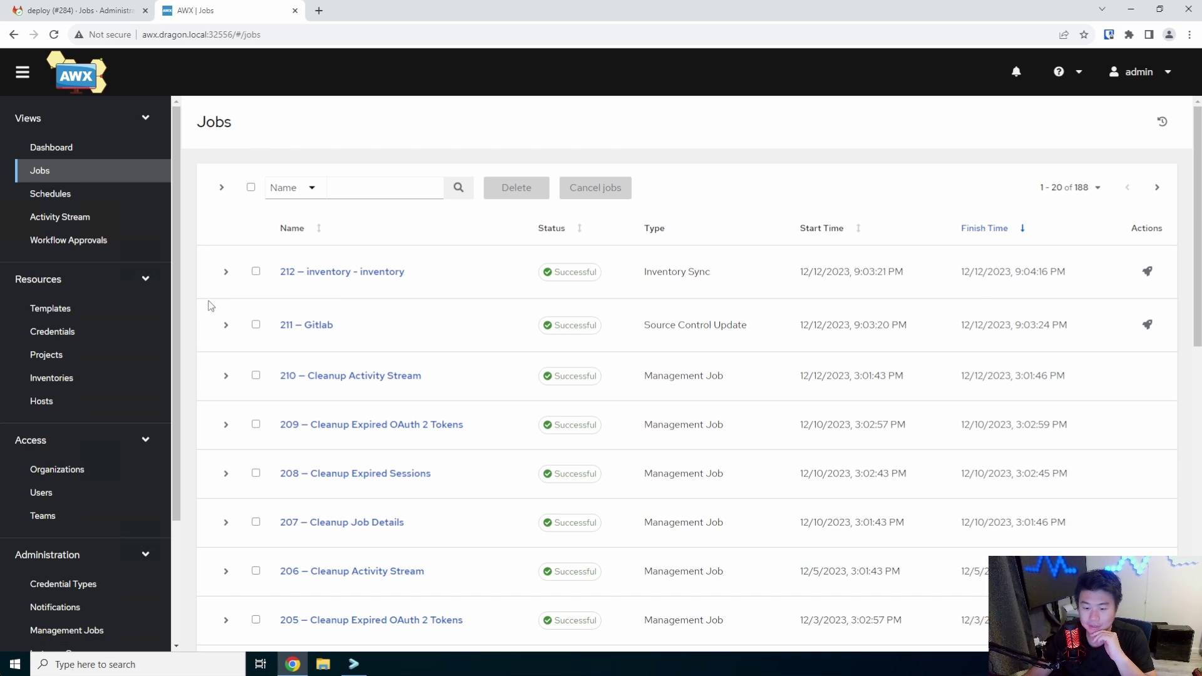
pyautogui.click(80, 378)
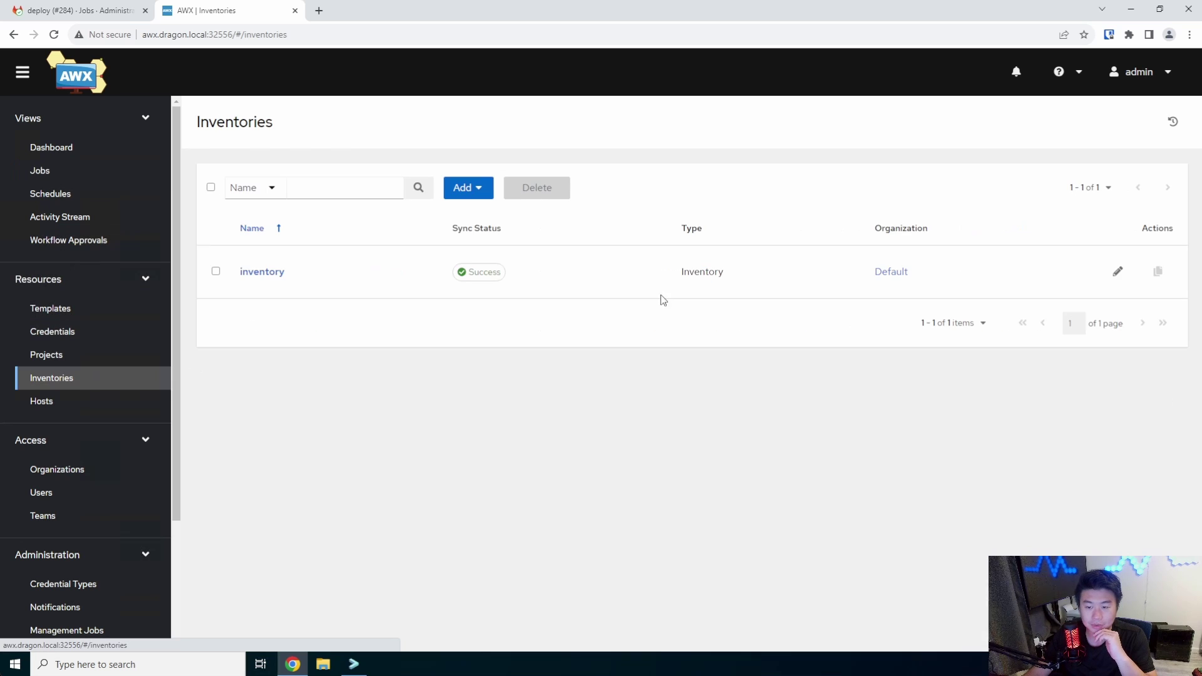
pyautogui.click(258, 274)
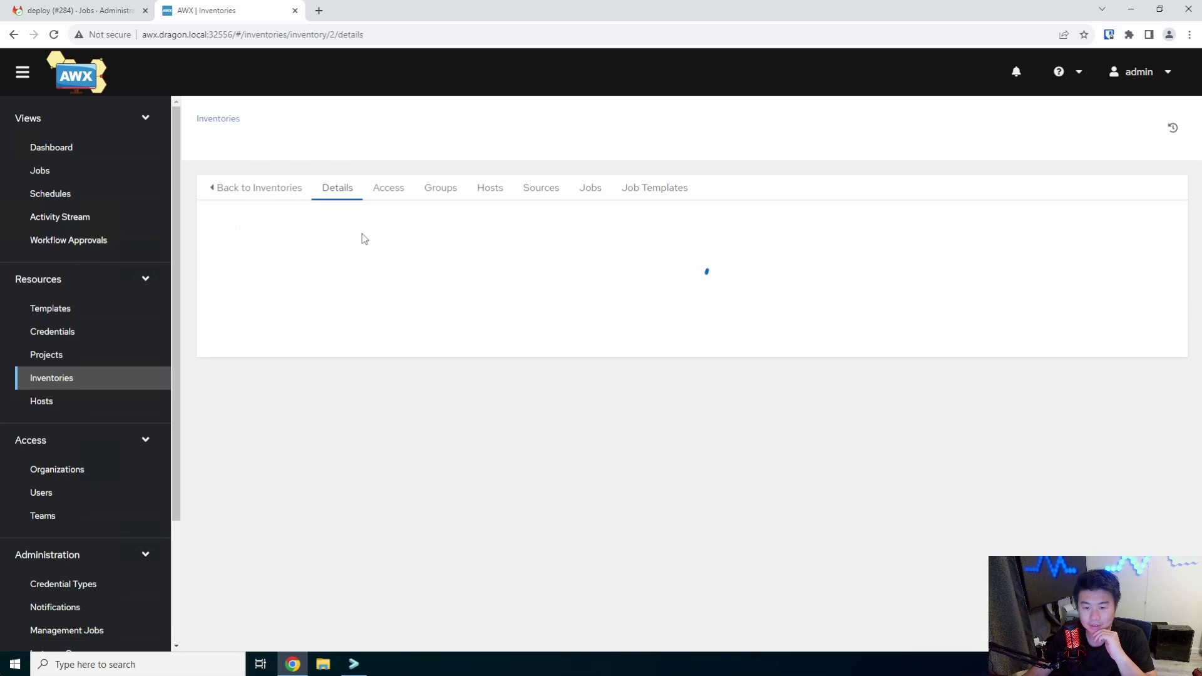
pyautogui.click(491, 188)
# Search the hosts for mealie, then launch the Create New VM/Patch/Docker/Certs/Nginx workflow
pyautogui.click(328, 223)
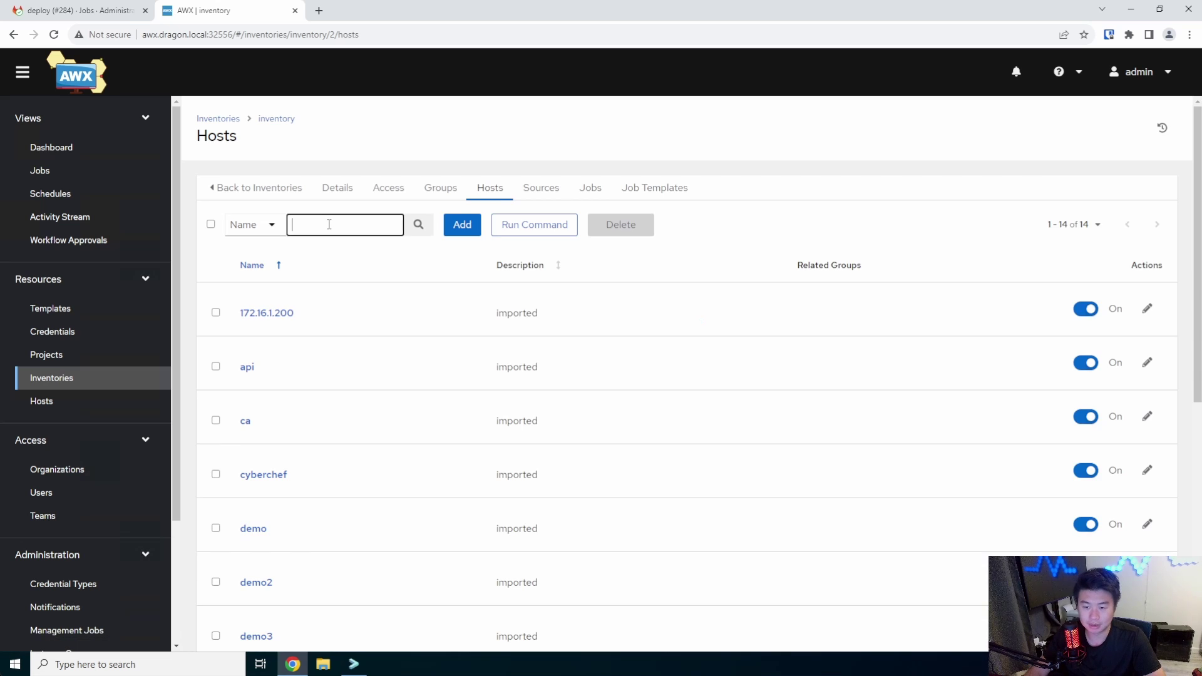
pyautogui.write('mealie')
pyautogui.press('Return')
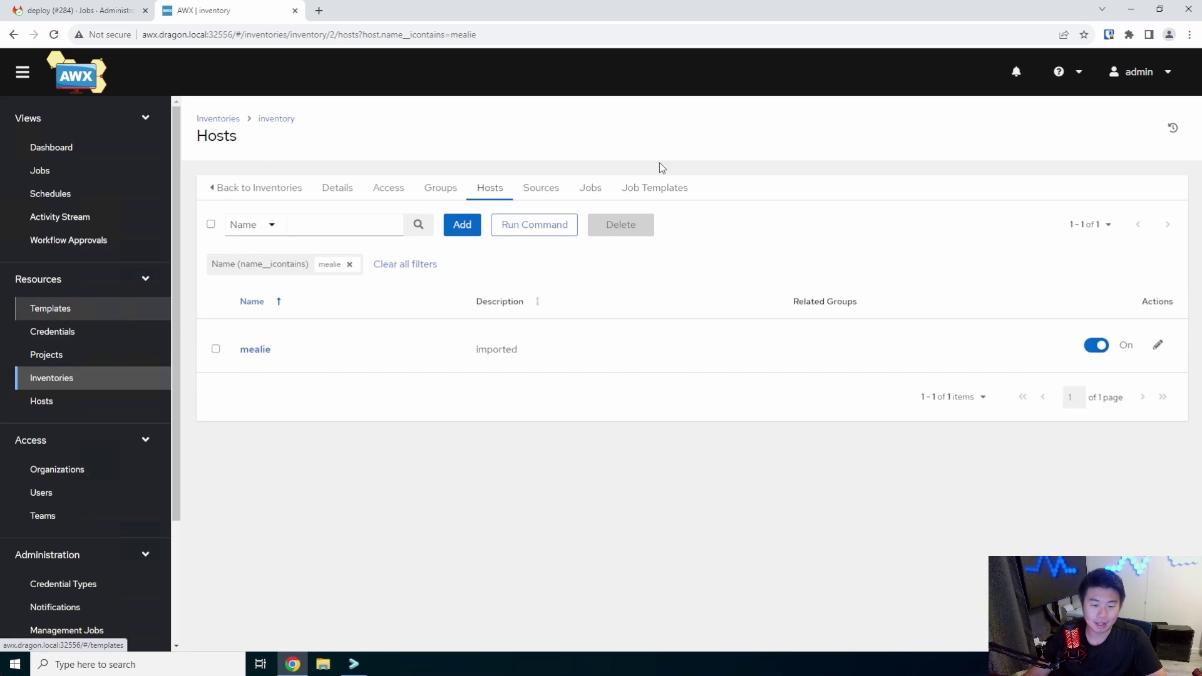
pyautogui.click(76, 309)
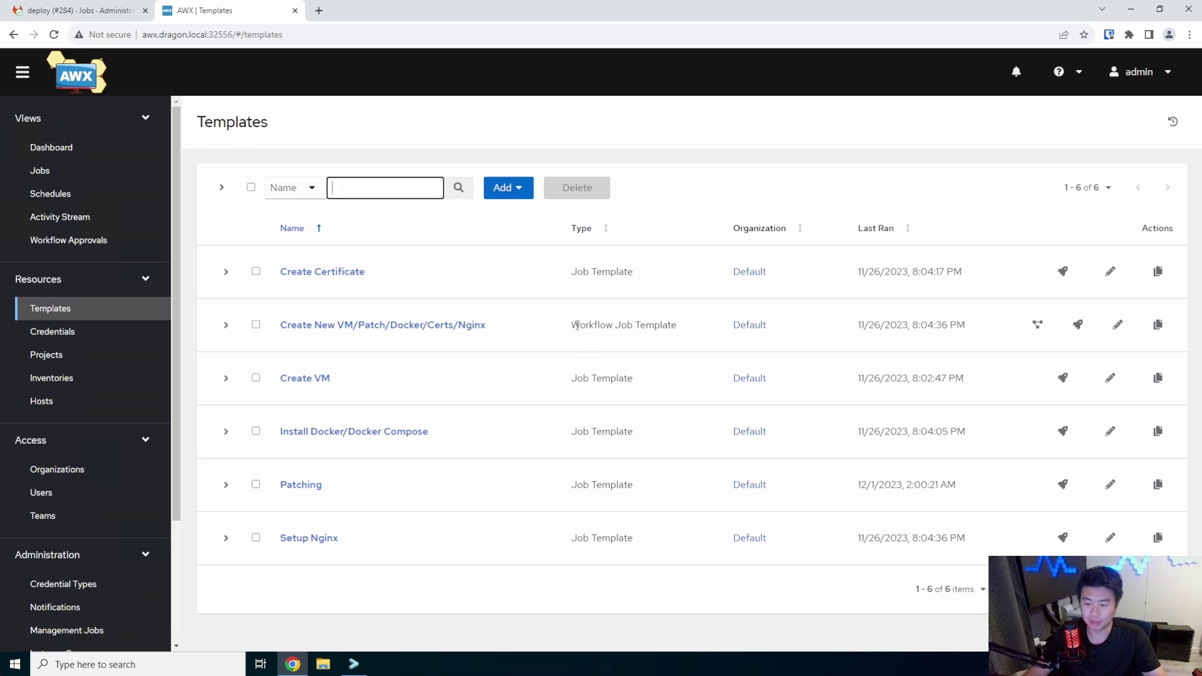
pyautogui.click(1078, 325)
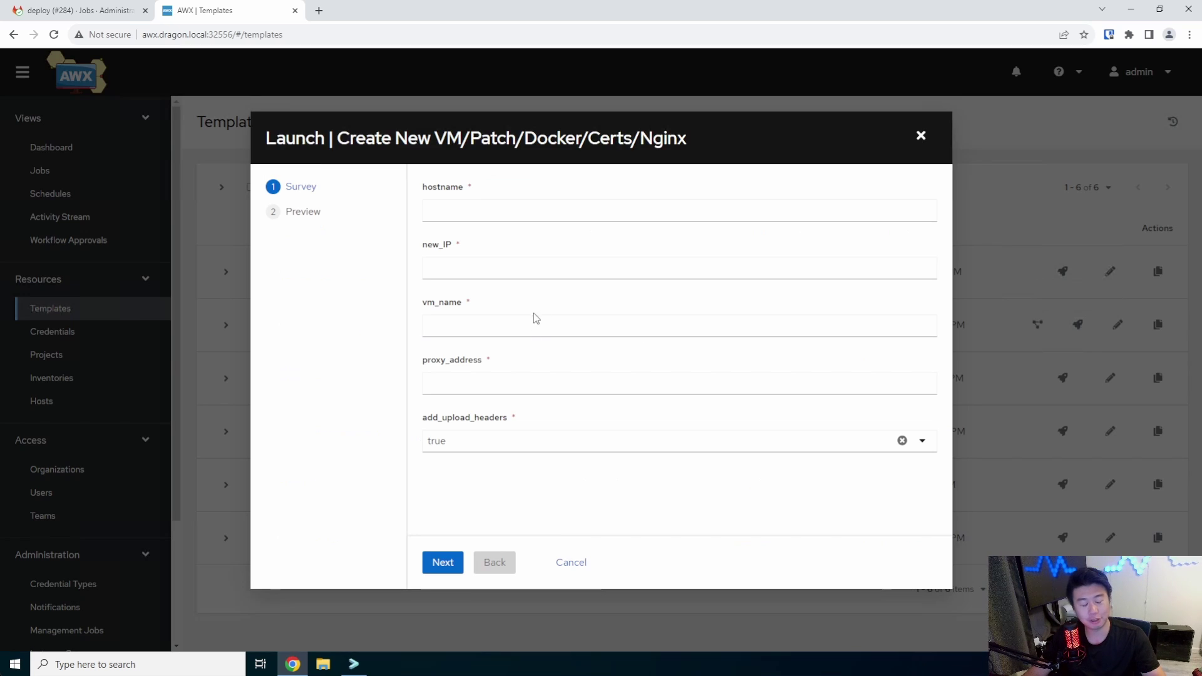
# Enter hostname mealie, new_IP 172.16.1.86 and vm_name Dragon Mealie in the survey
pyautogui.click(506, 210)
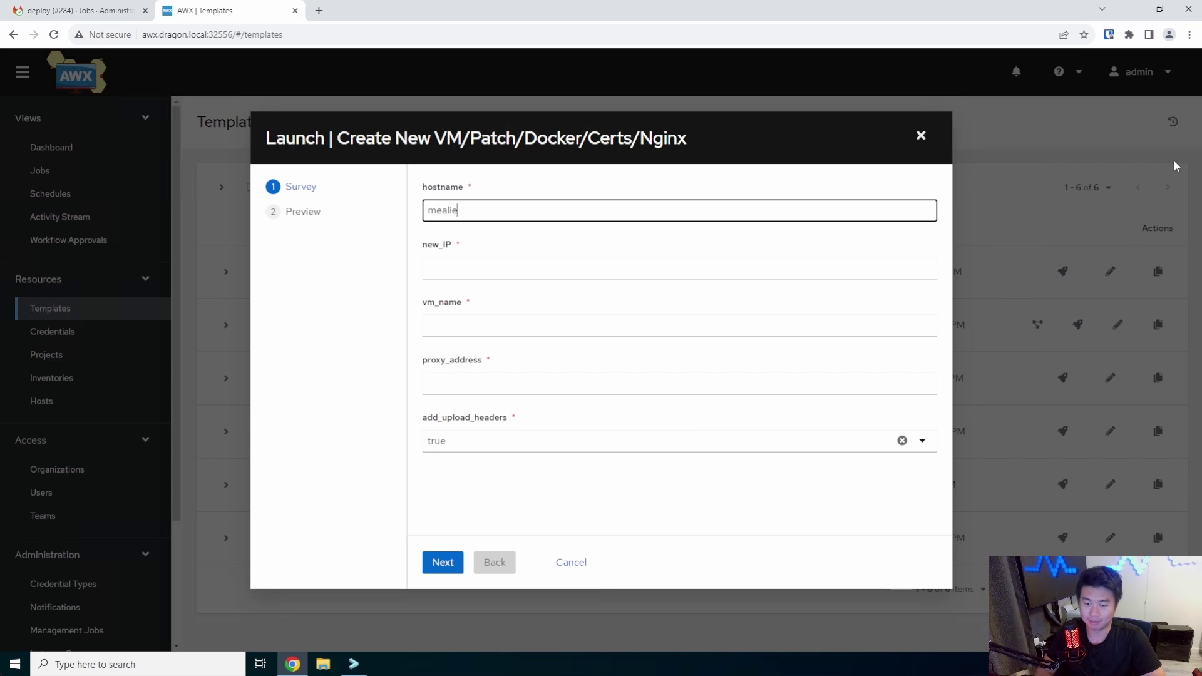
pyautogui.click(515, 266)
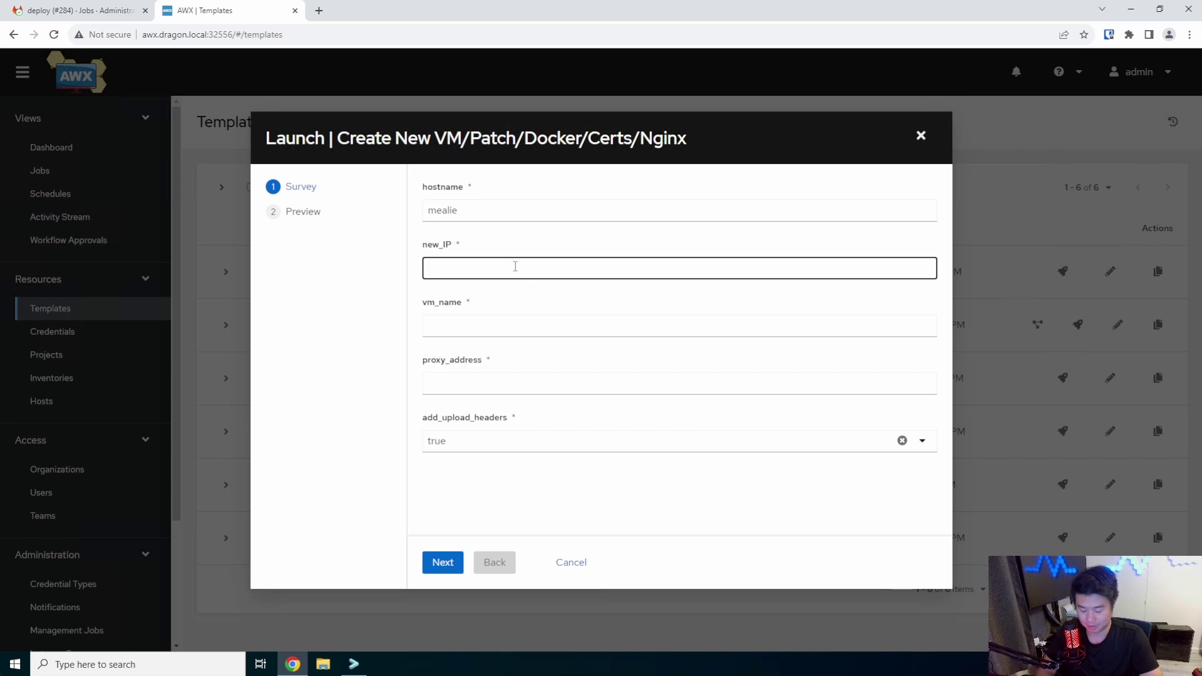
pyautogui.write('172.16.1.86')
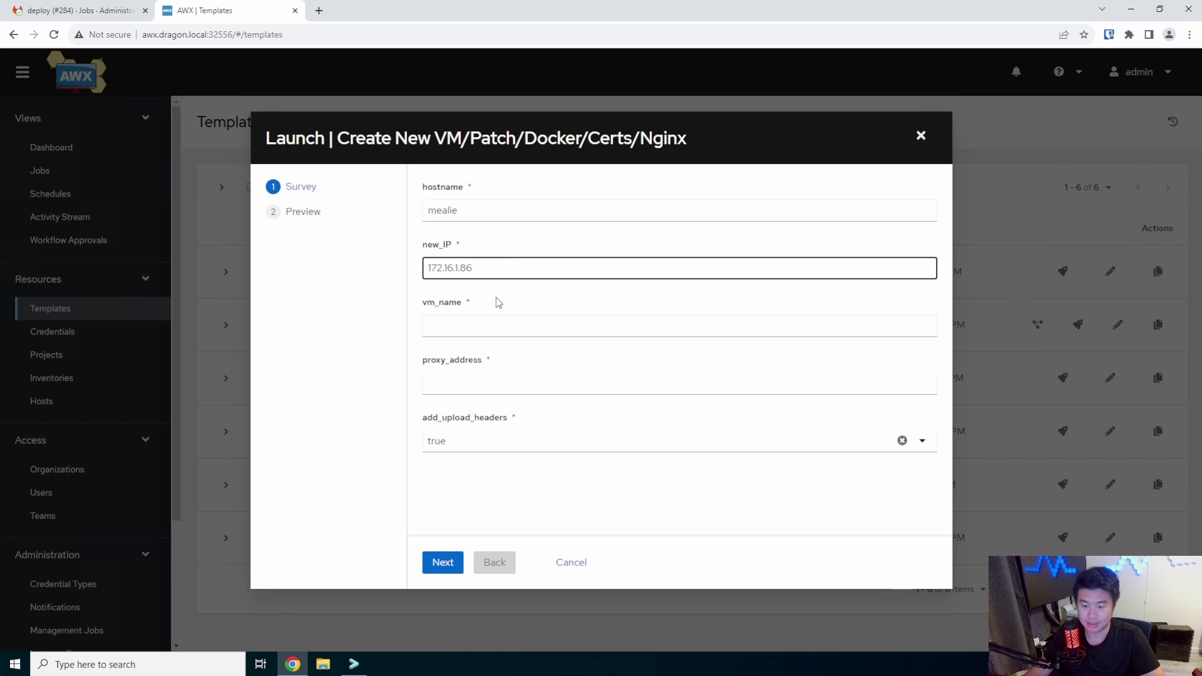
pyautogui.click(511, 327)
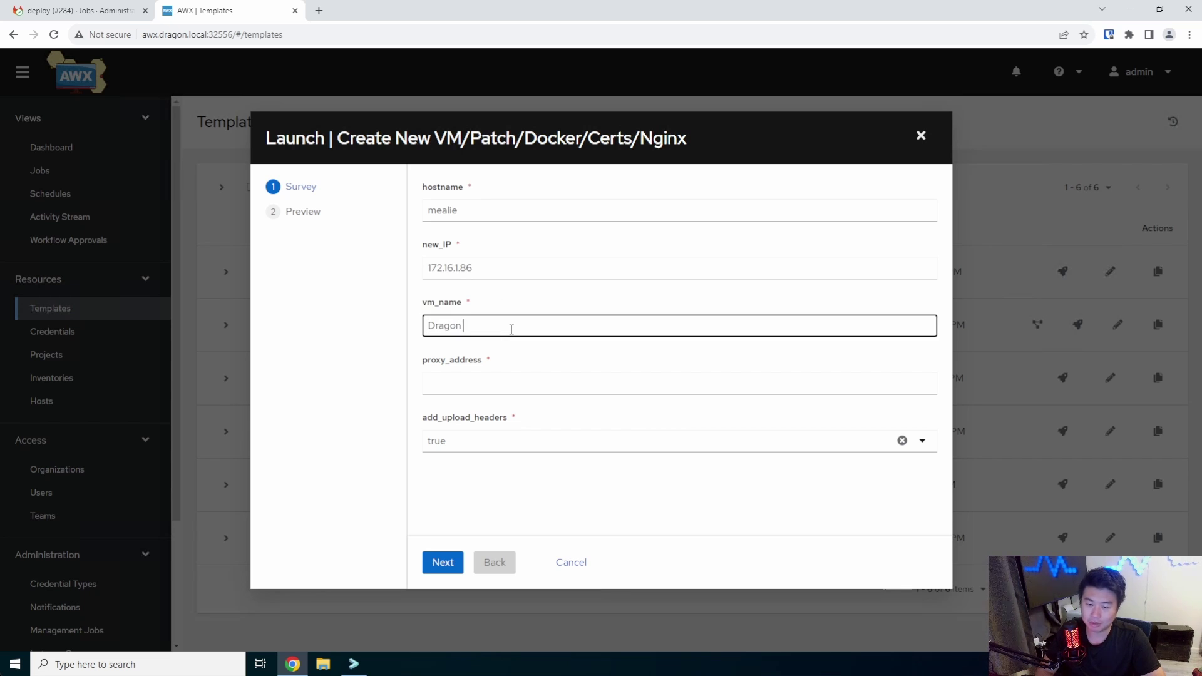
pyautogui.press('Tab')
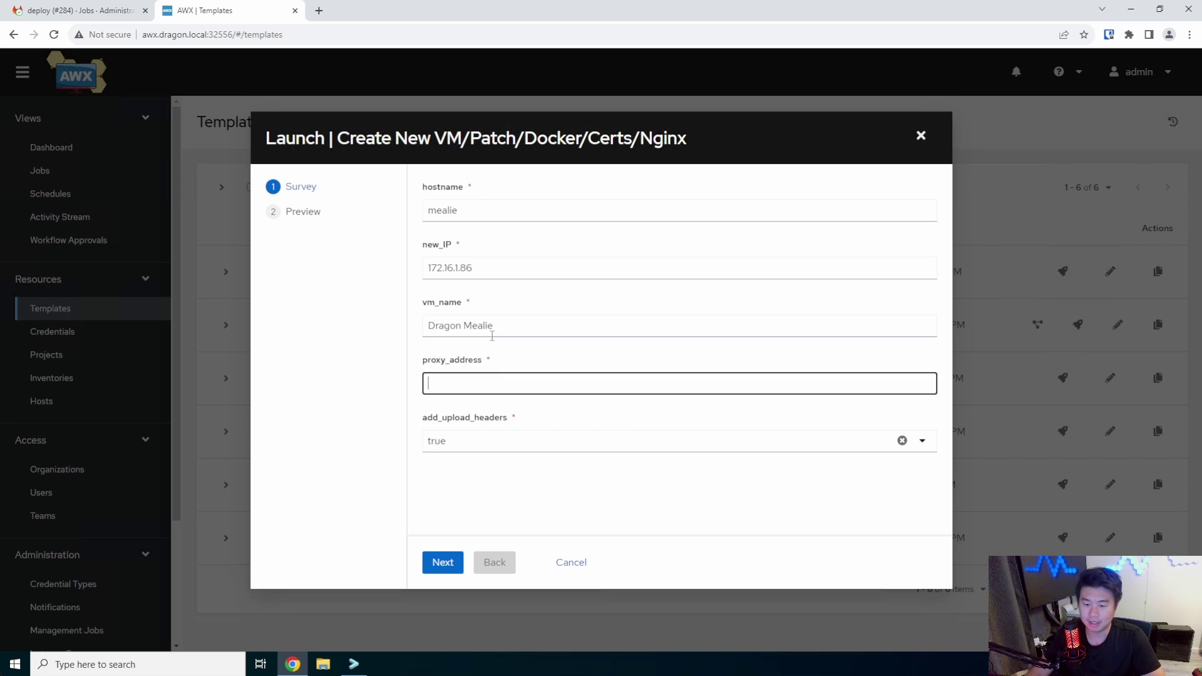
# Select the proxy_address field and open a new browser tab for searching
pyautogui.click(500, 398)
pyautogui.click(500, 389)
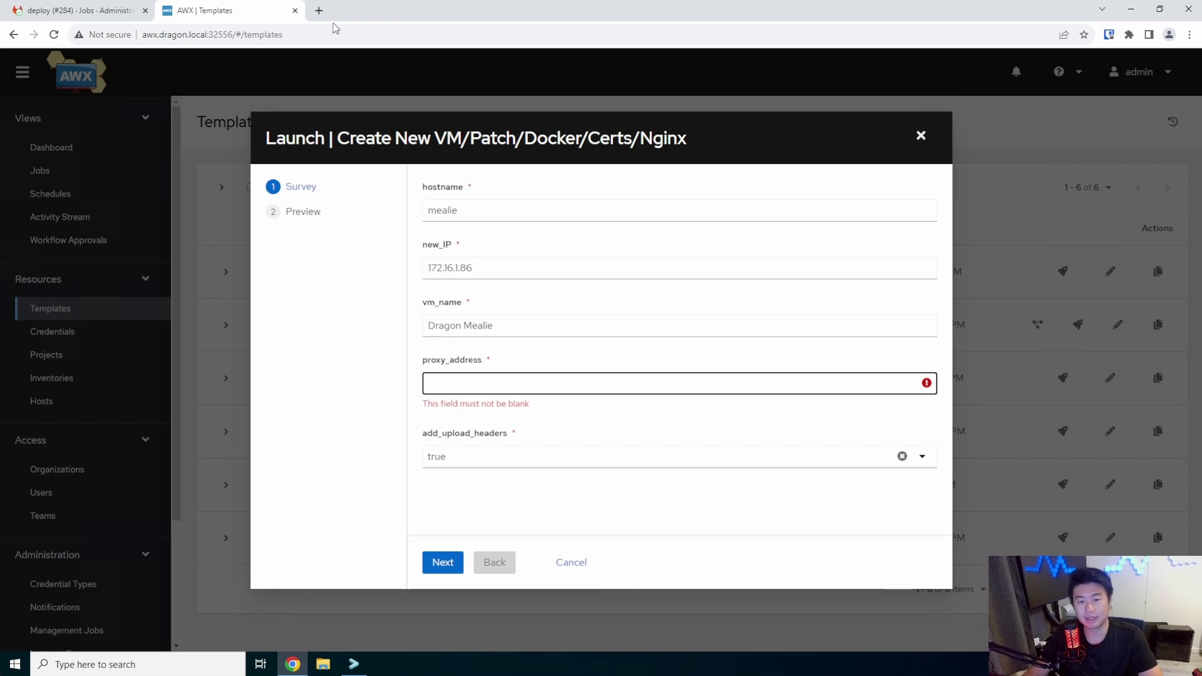
pyautogui.click(318, 11)
# Search 'mealie installation docker' and open the Installation Checklist's SQLite docker-compose example
pyautogui.write('meal')
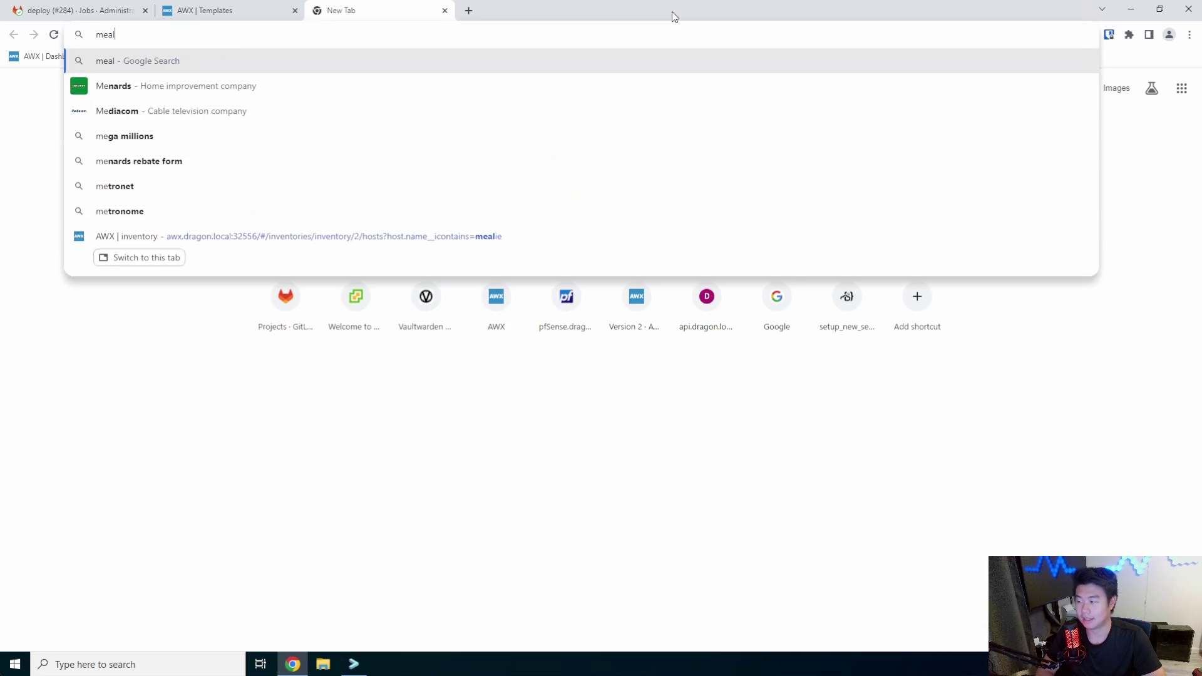
pyautogui.write('ie installation docker')
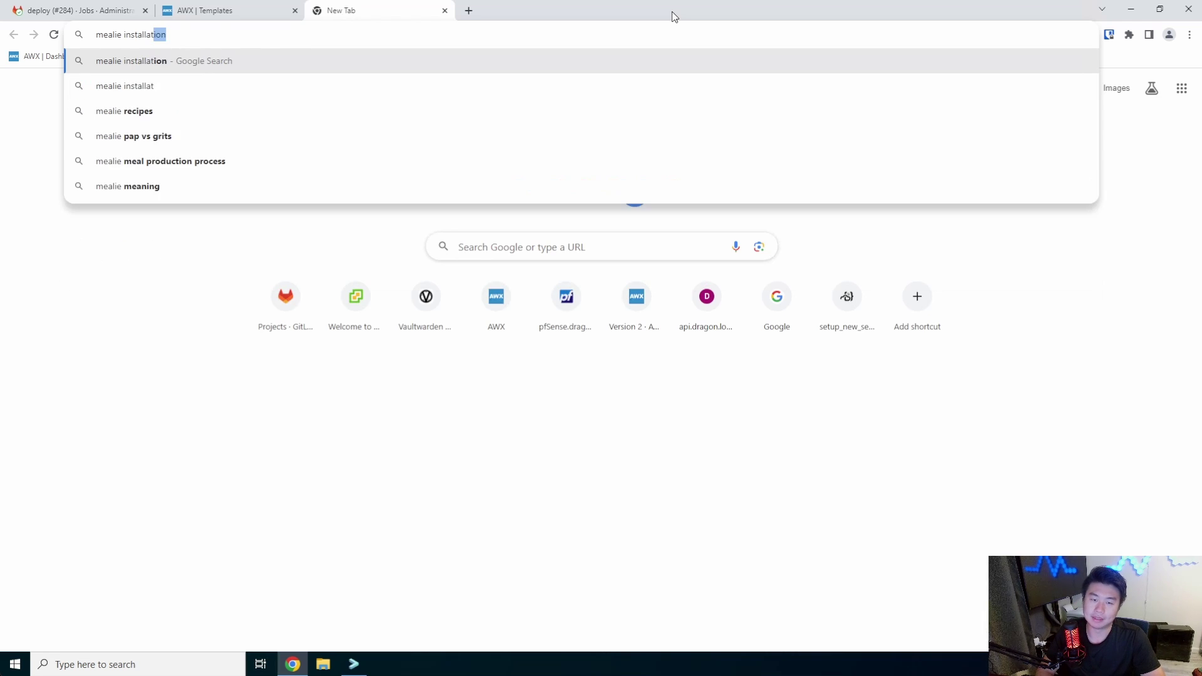
pyautogui.press('Return')
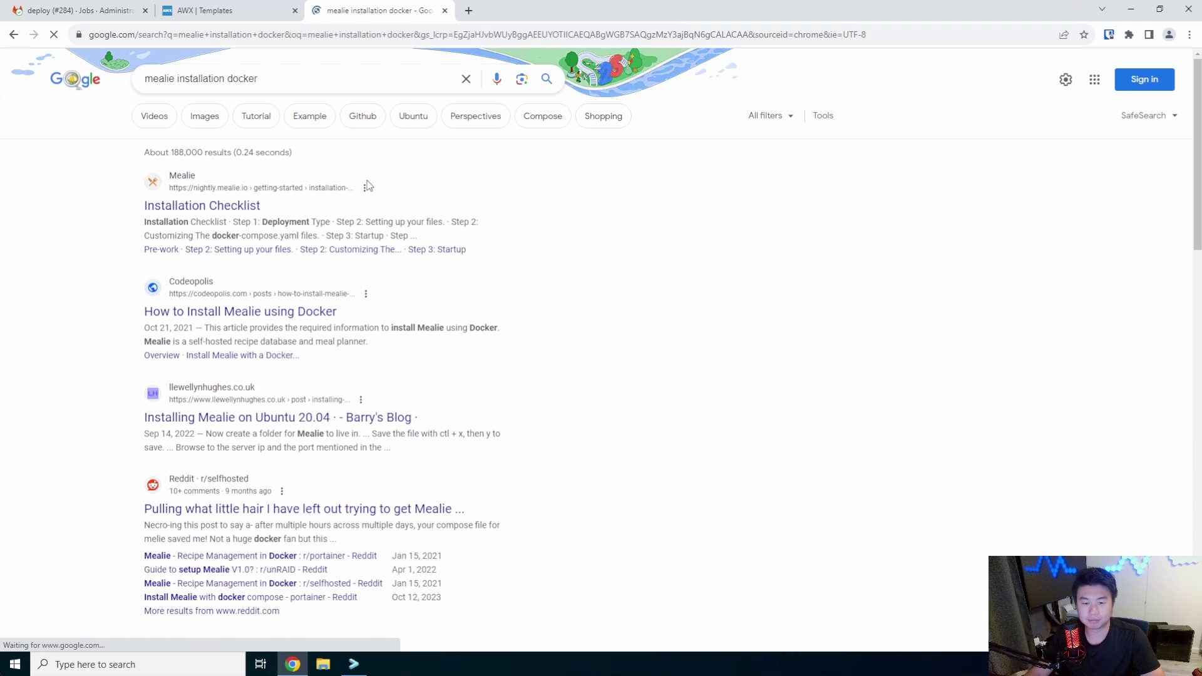
pyautogui.click(248, 207)
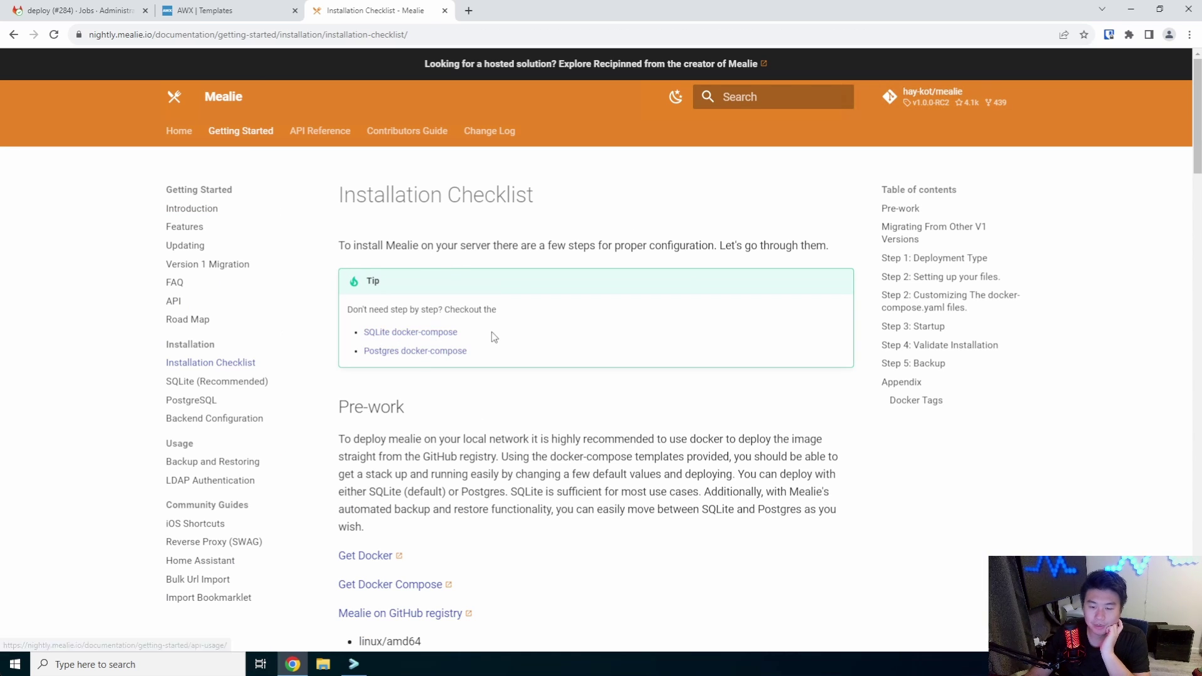
pyautogui.click(414, 332)
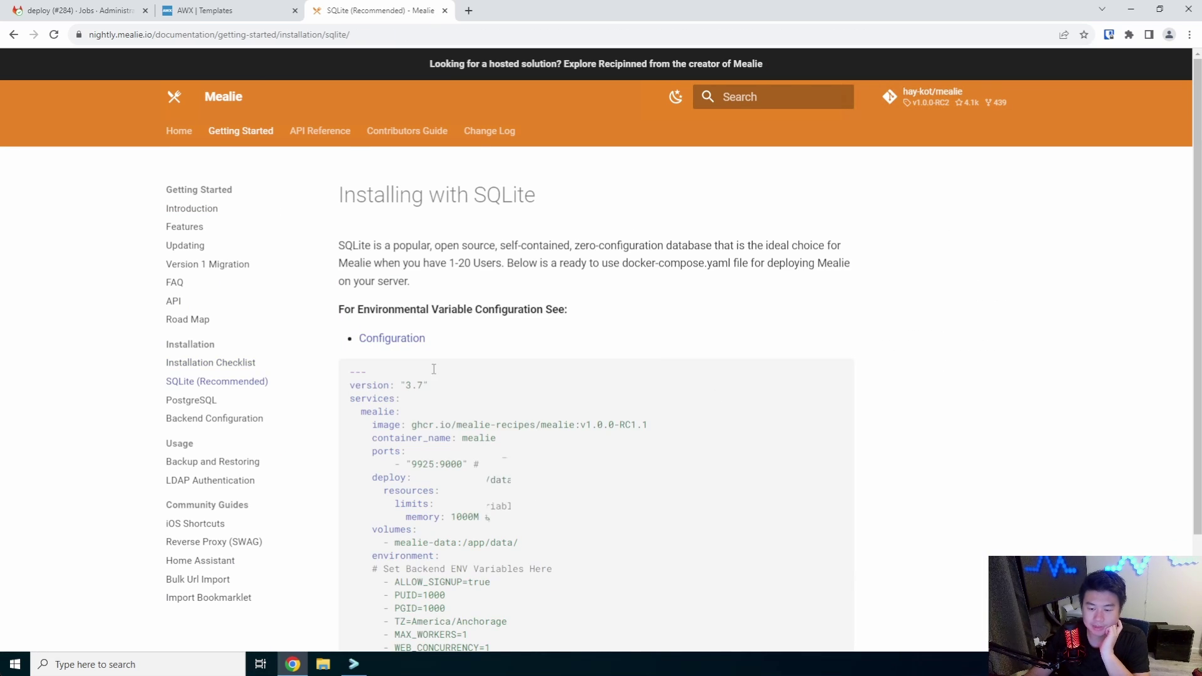
pyautogui.scroll(-1, 843, 351)
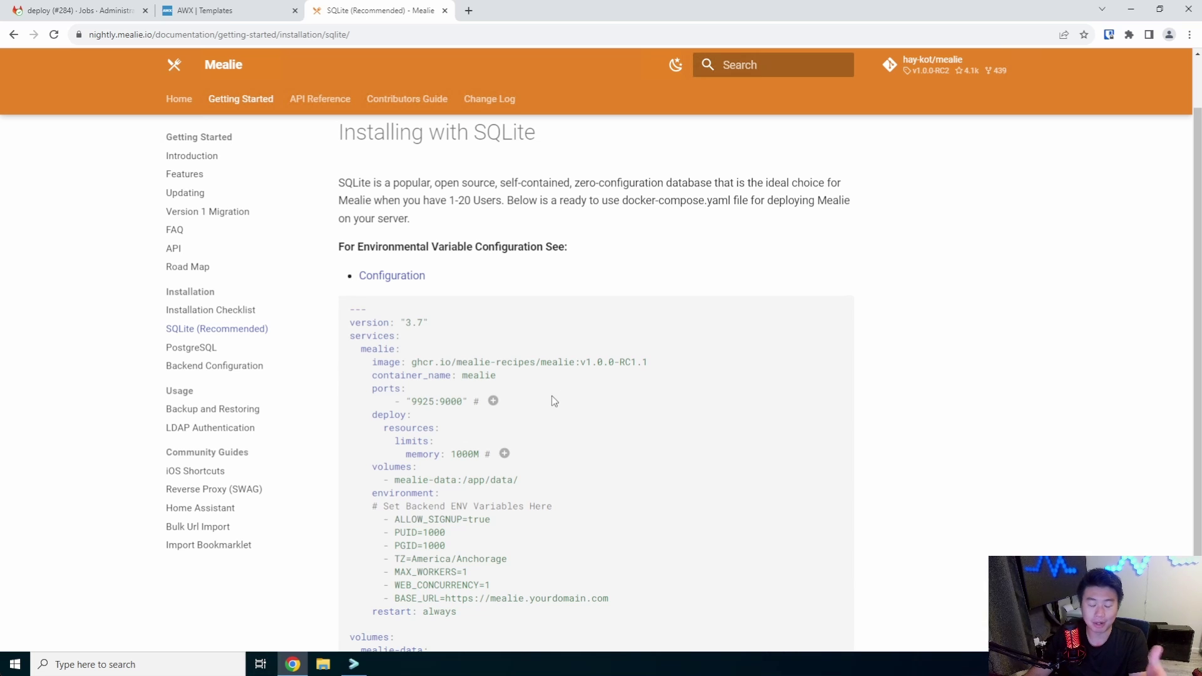
pyautogui.scroll(-1, 559, 393)
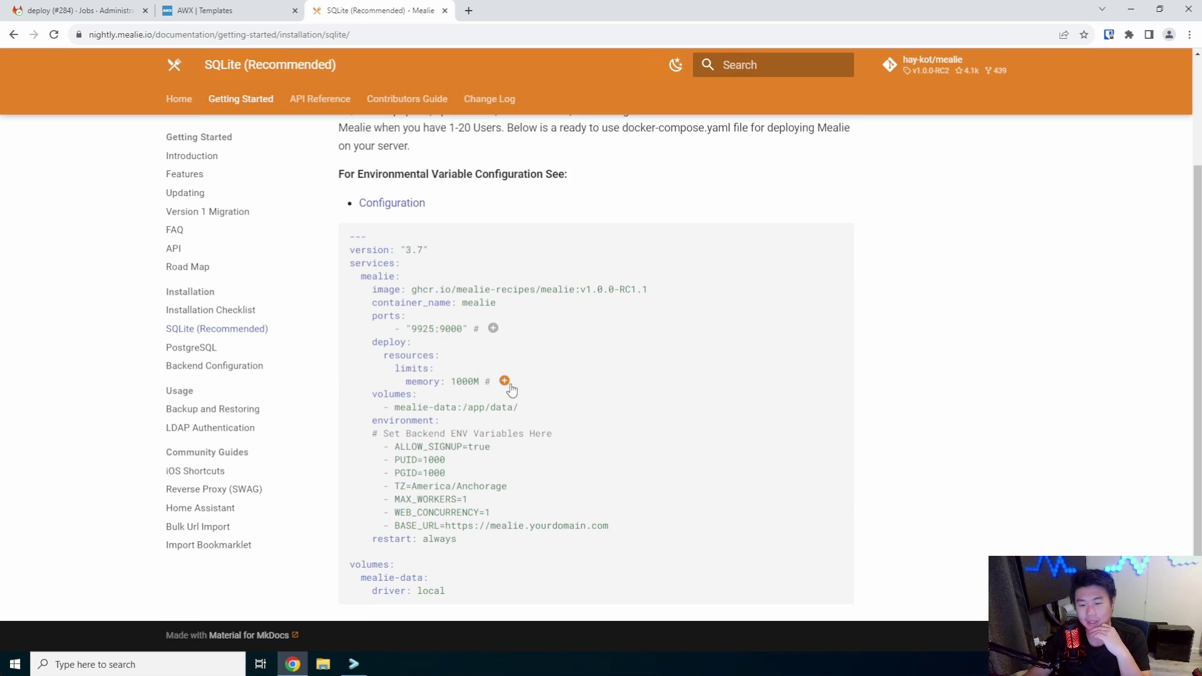
# Copy host port 9925 from the example's 9925:9000 ports line
pyautogui.doubleClick(423, 329)
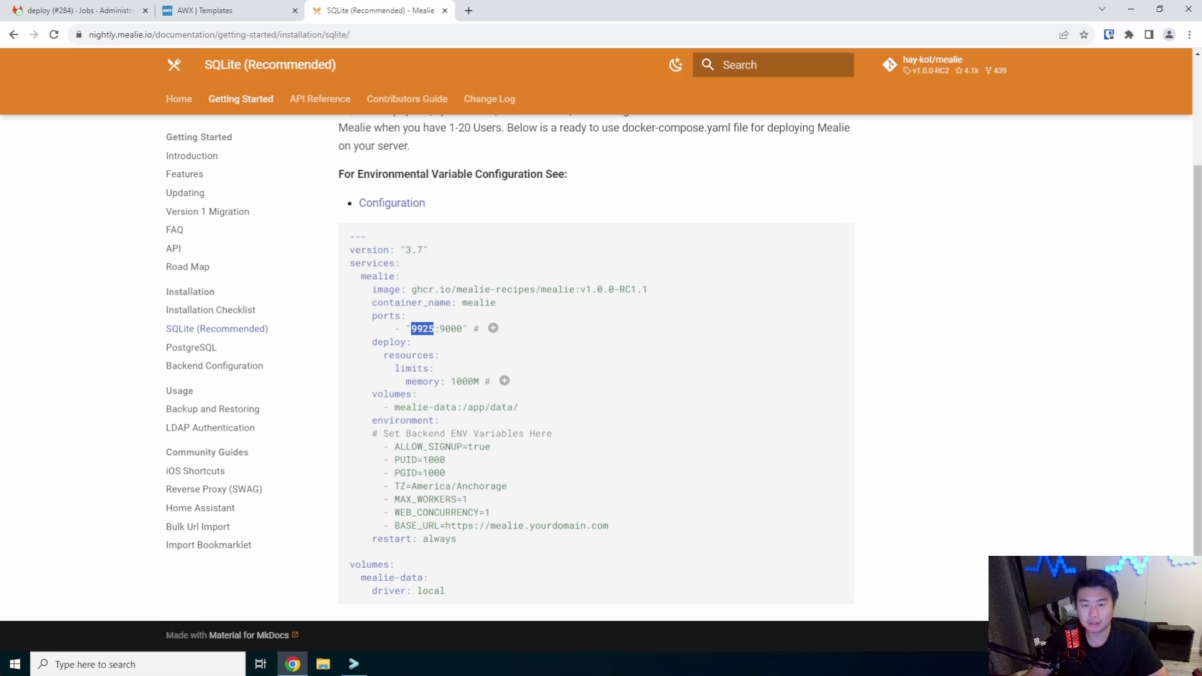
pyautogui.rightClick(421, 324)
pyautogui.click(451, 338)
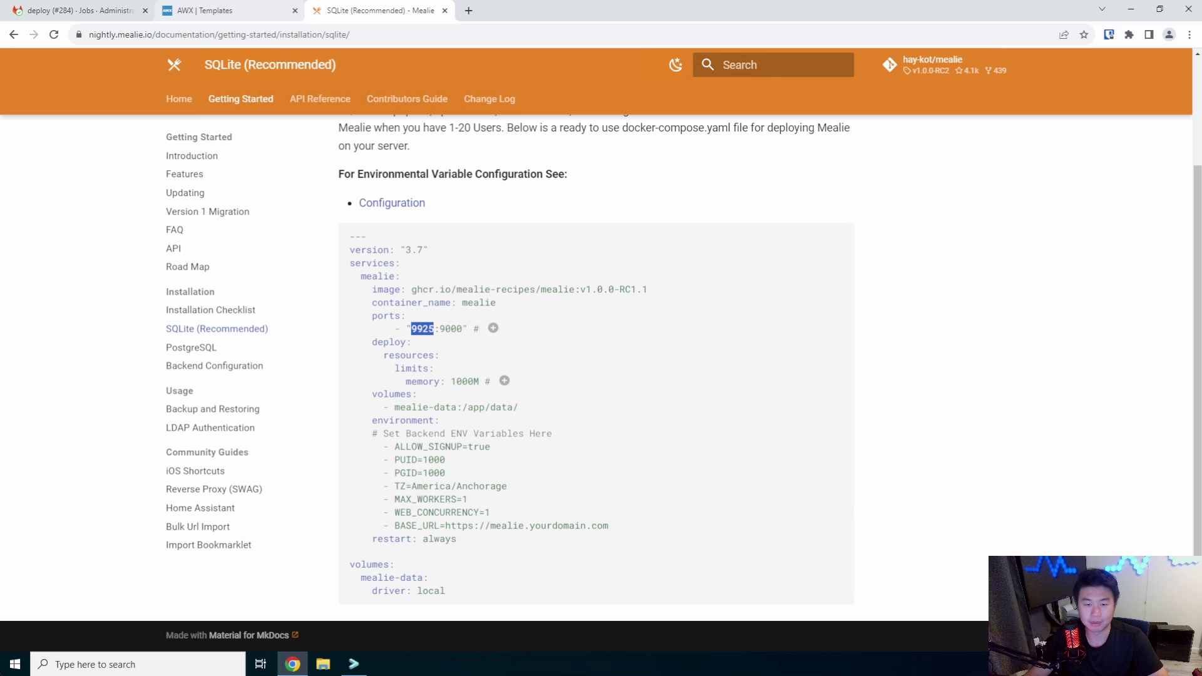
pyautogui.click(224, 13)
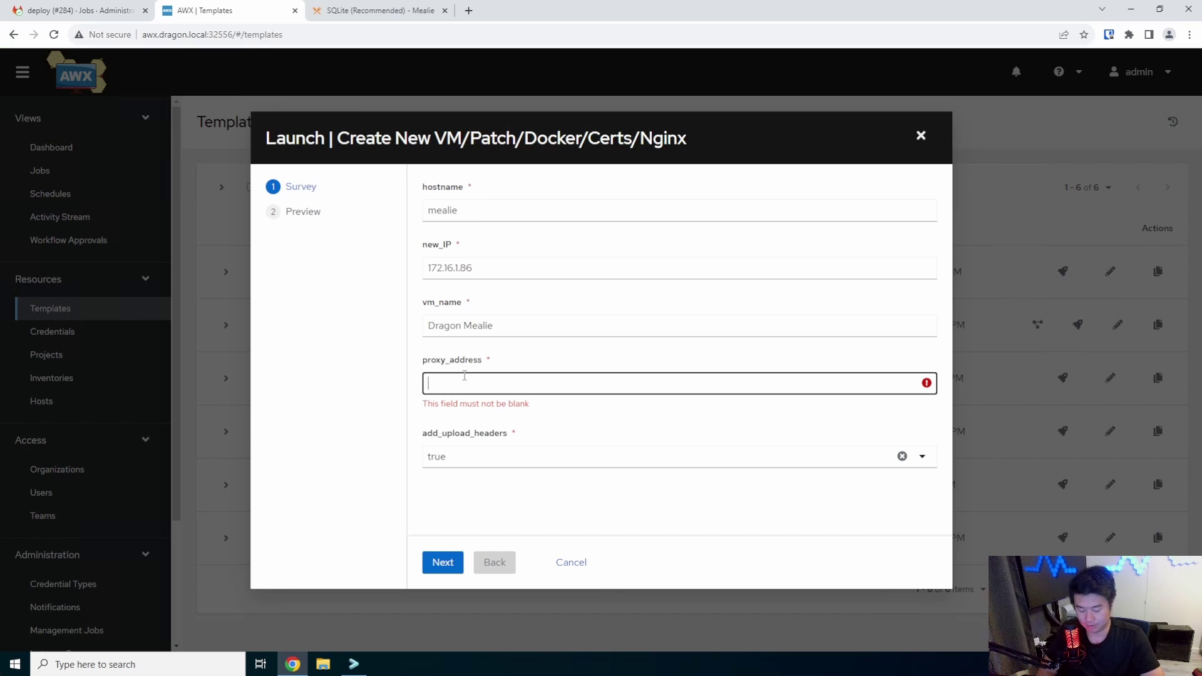
pyautogui.write('http://localhos')
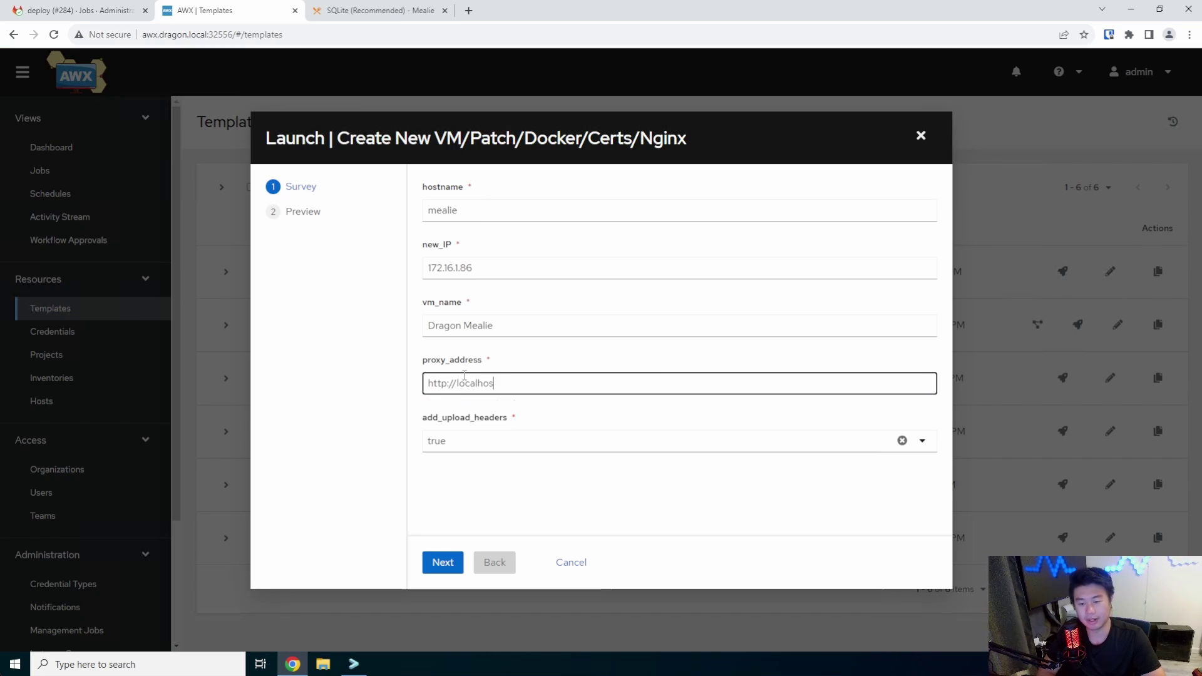
pyautogui.write('t:9925')
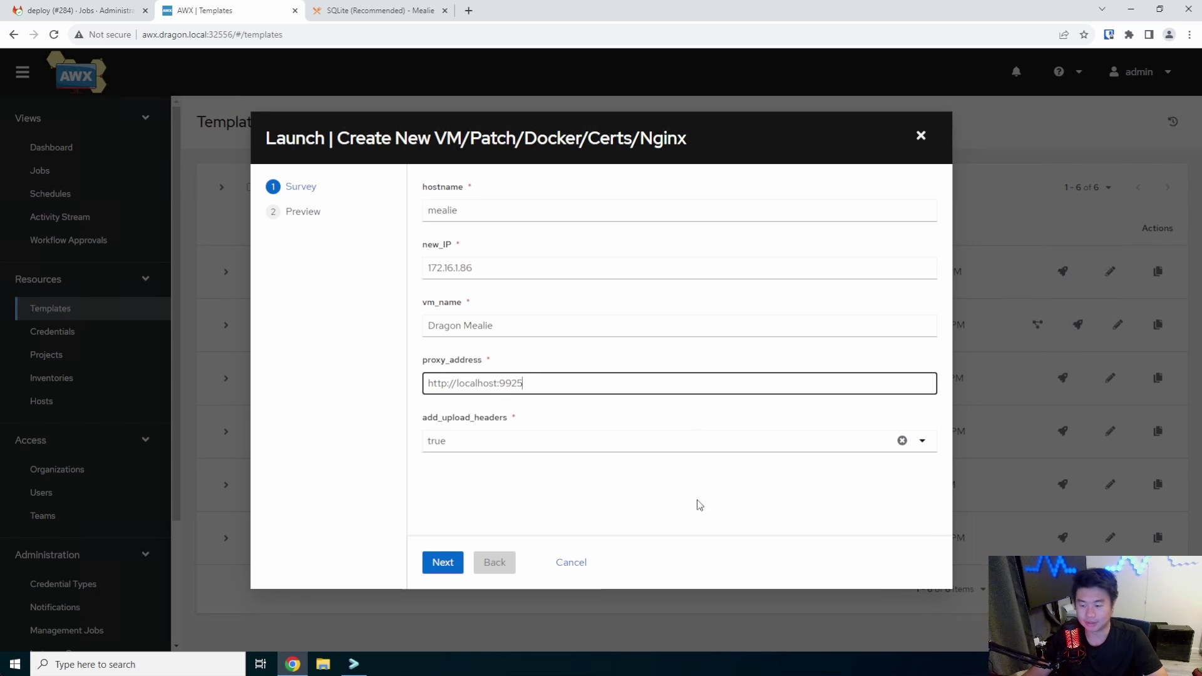
pyautogui.click(439, 561)
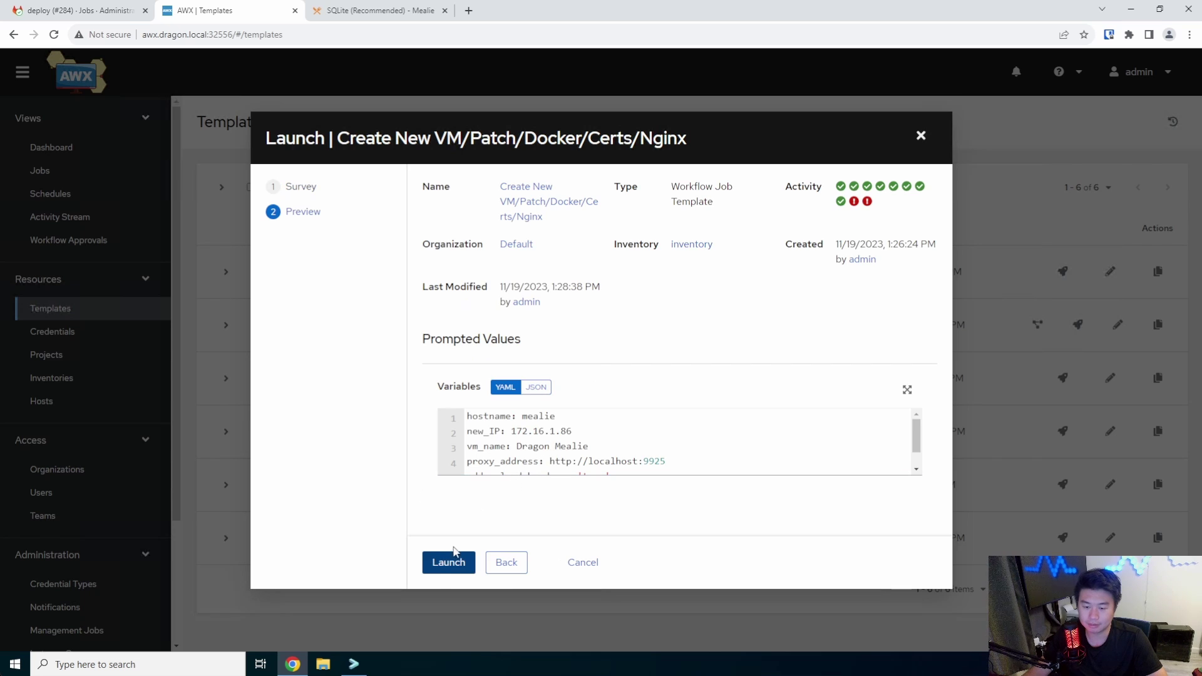
pyautogui.click(439, 563)
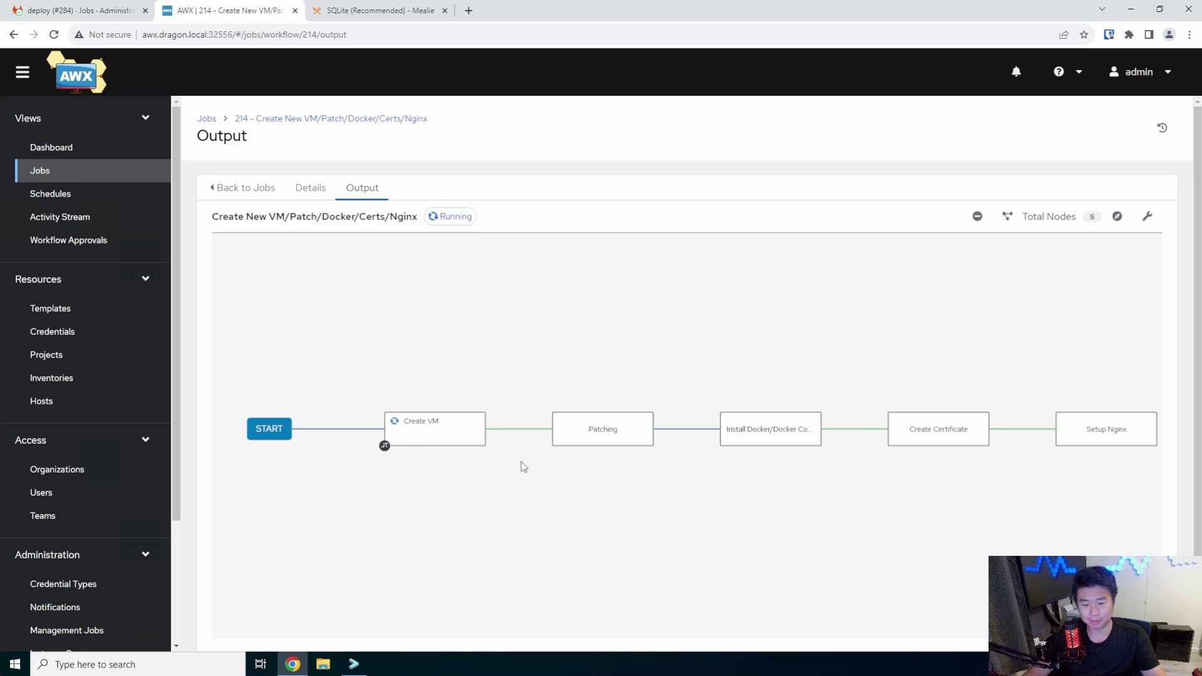
# Follow job 214 through Create VM, Patching, Install Docker, Create Certificate and Setup Nginx until Successful
pyautogui.moveTo(404, 448)
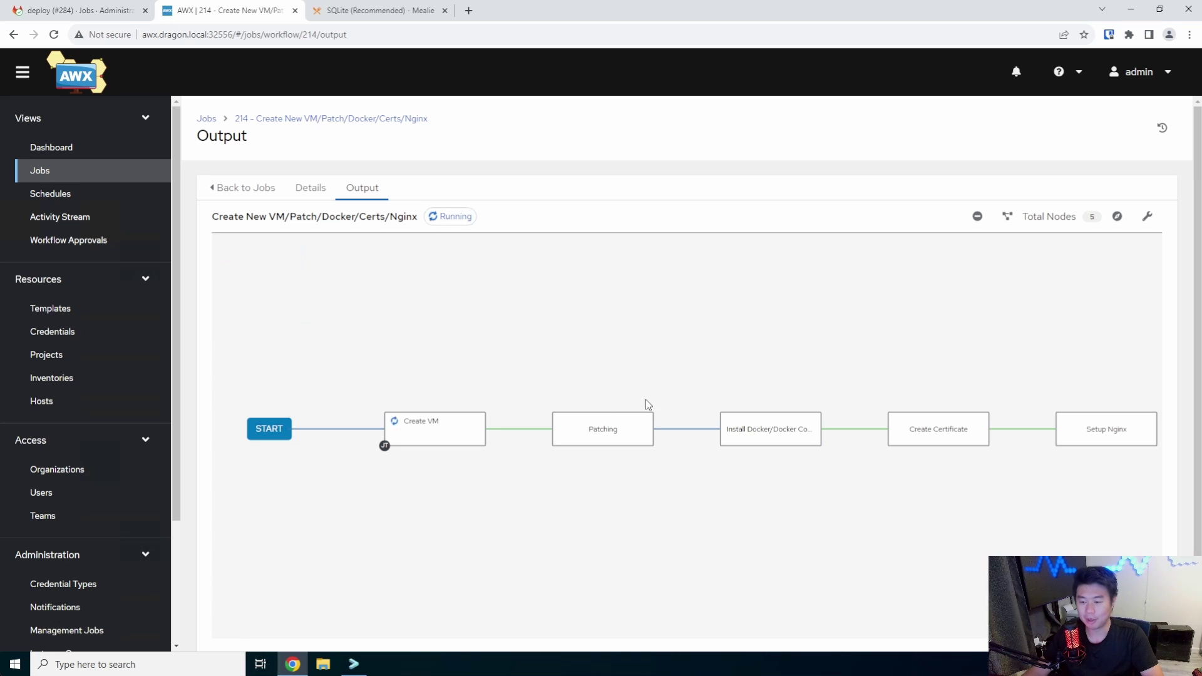
pyautogui.moveTo(764, 431)
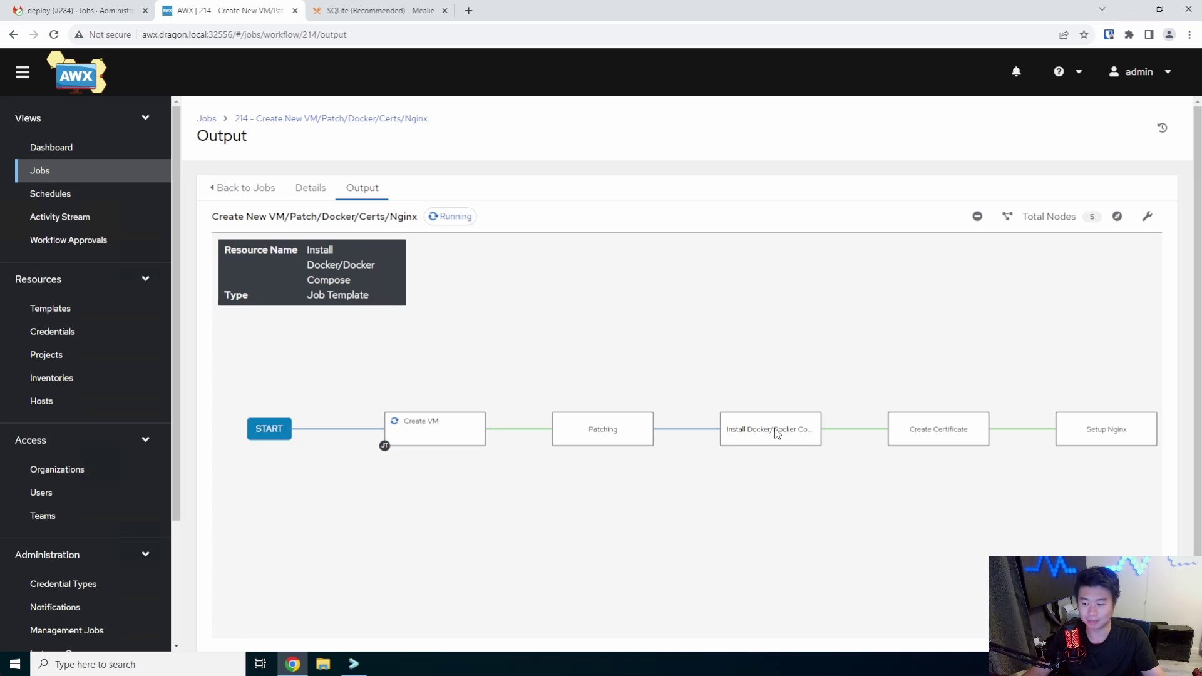
pyautogui.moveTo(951, 431)
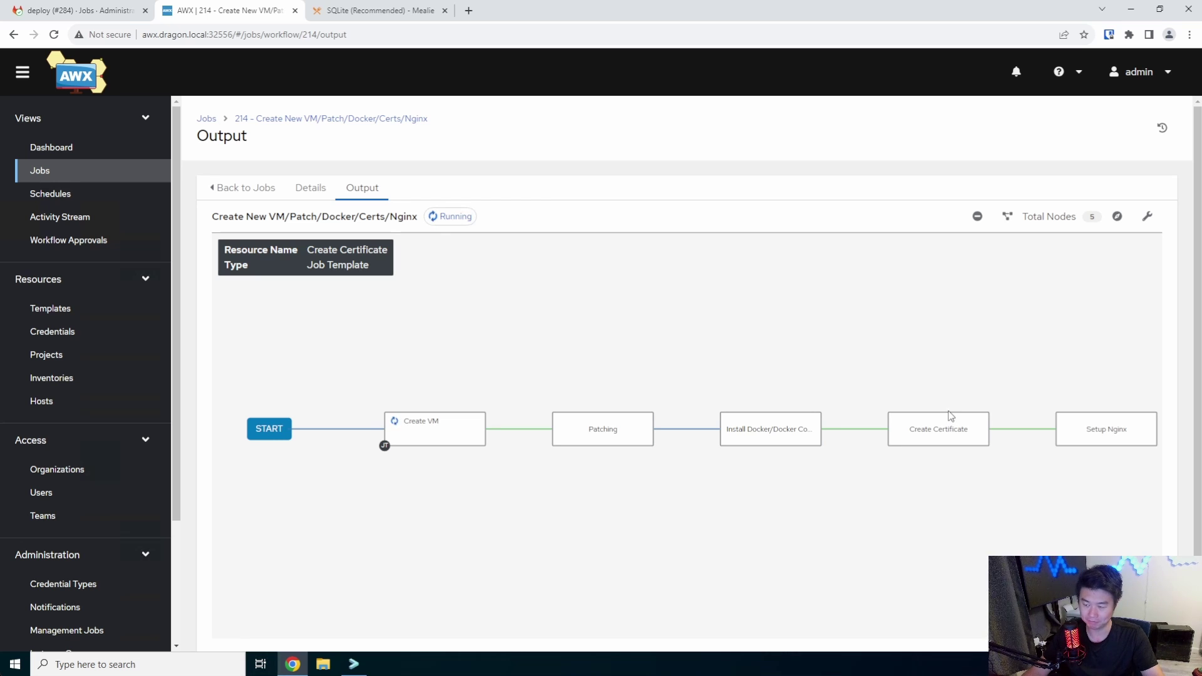
pyautogui.moveTo(1087, 441)
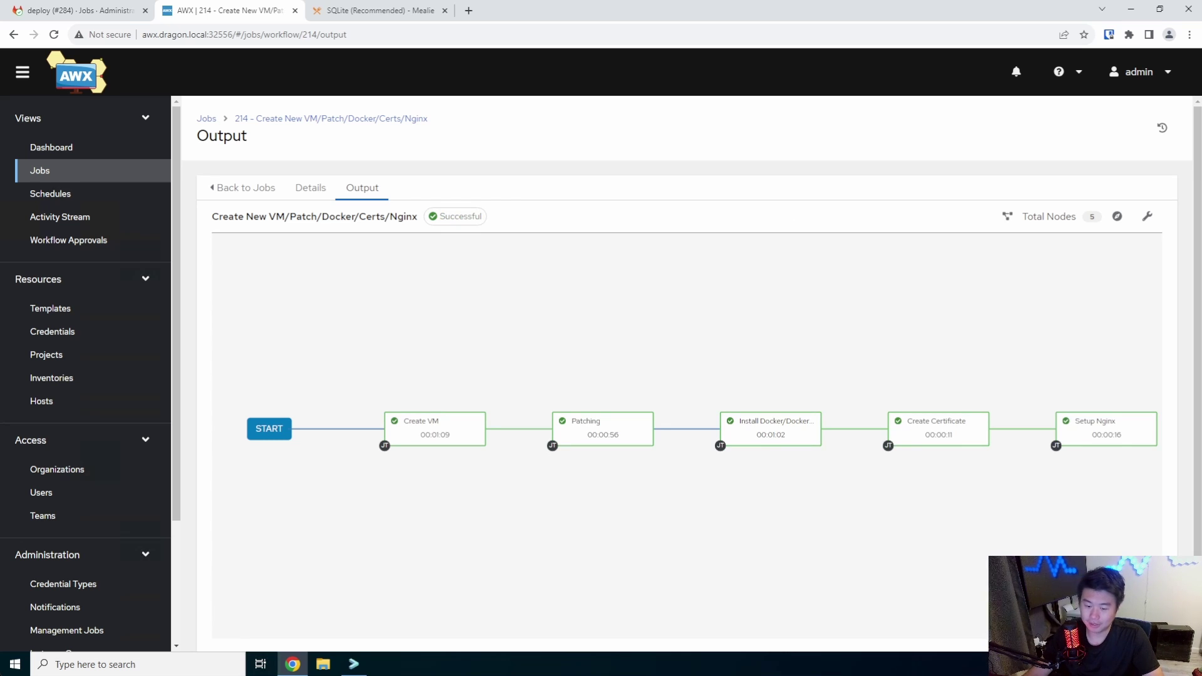
# SSH into mealie.dragon.local as root, accepting the host key and entering the password
pyautogui.click(354, 664)
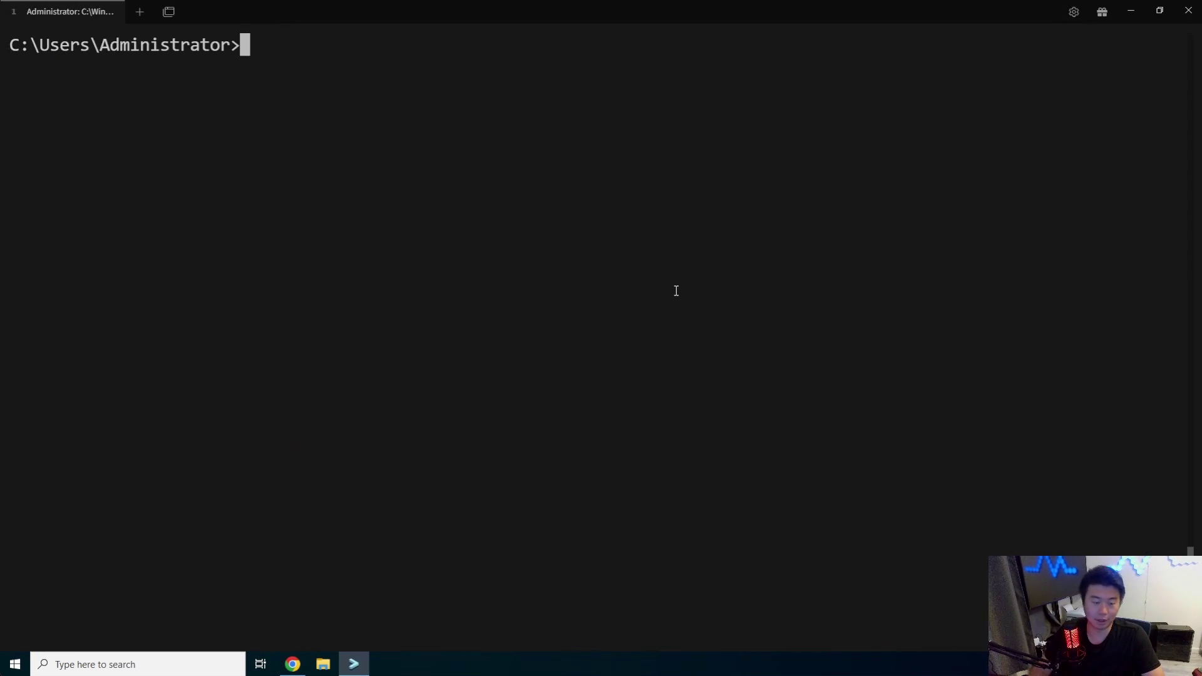
pyautogui.write('ssh root@')
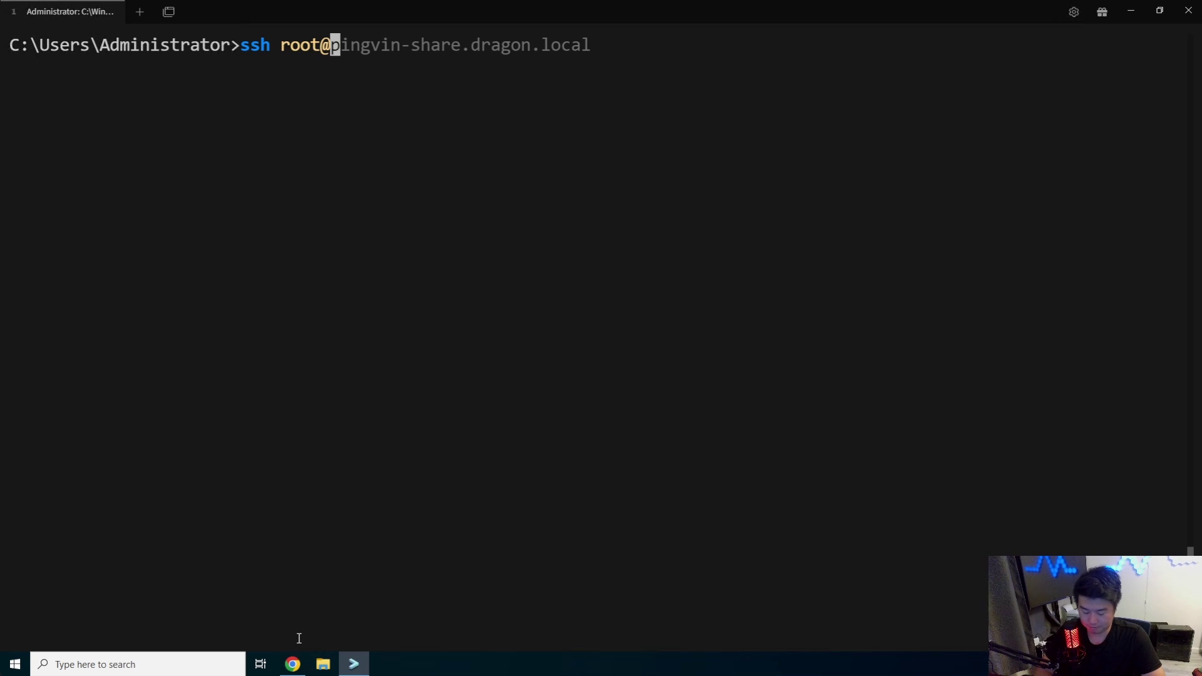
pyautogui.write('mealie.dragon.local')
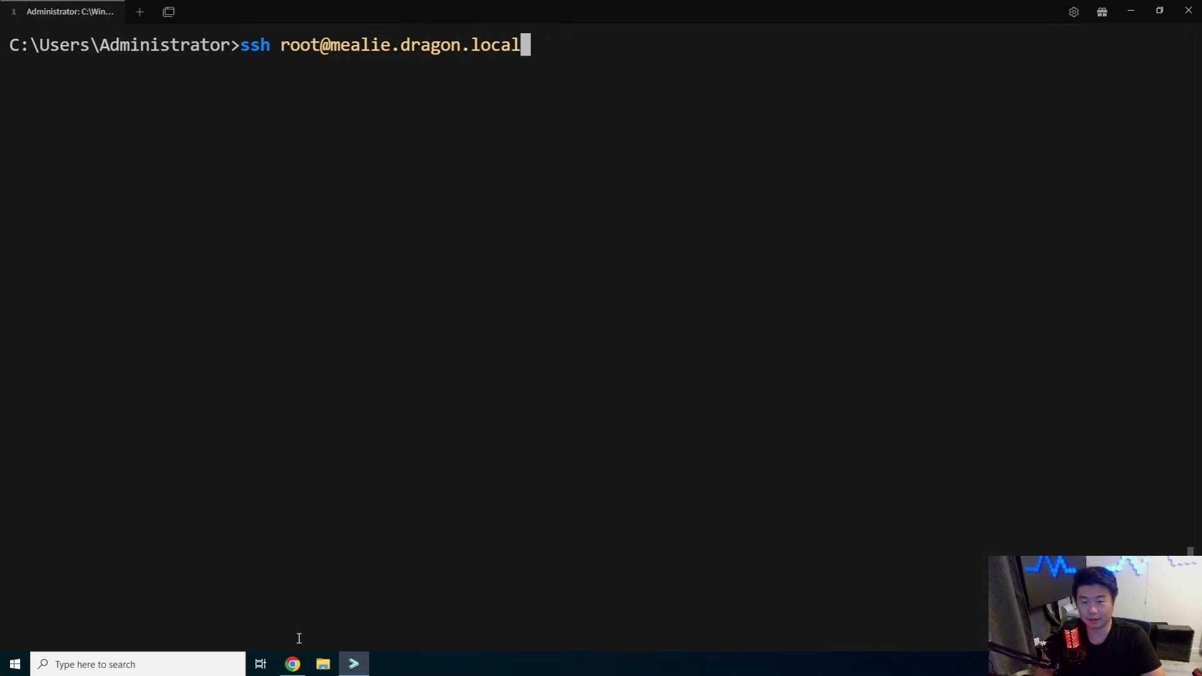
pyautogui.press('Return')
pyautogui.write('yes')
pyautogui.press('Return')
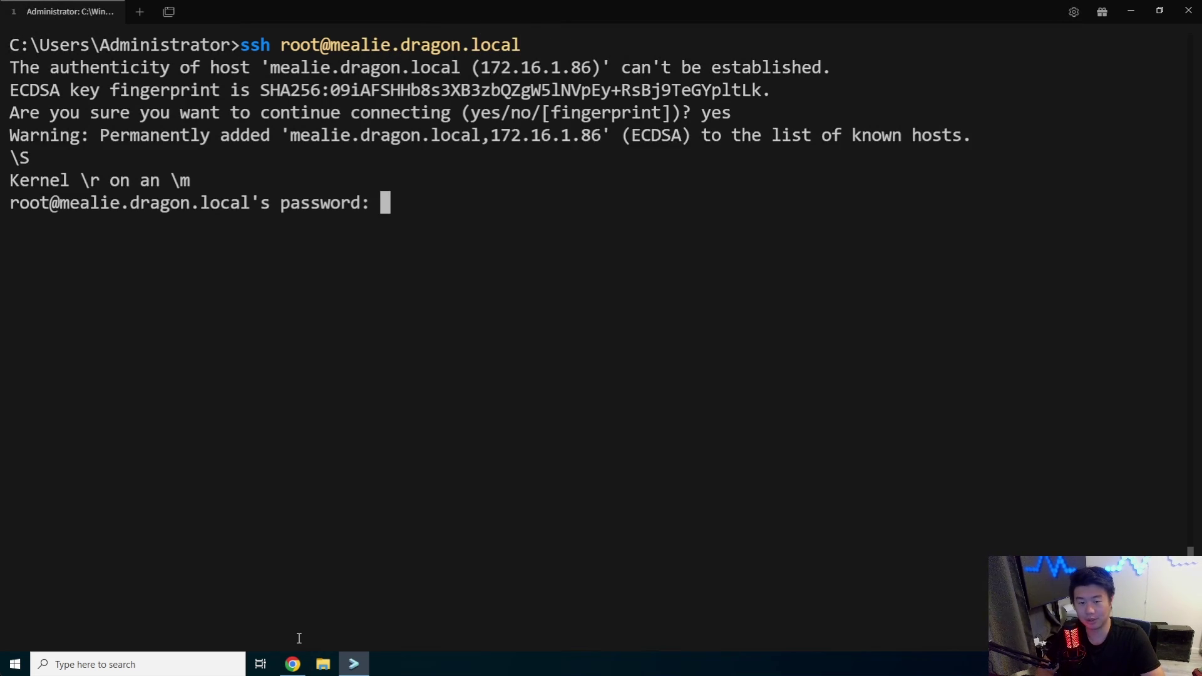
pyautogui.press('Return')
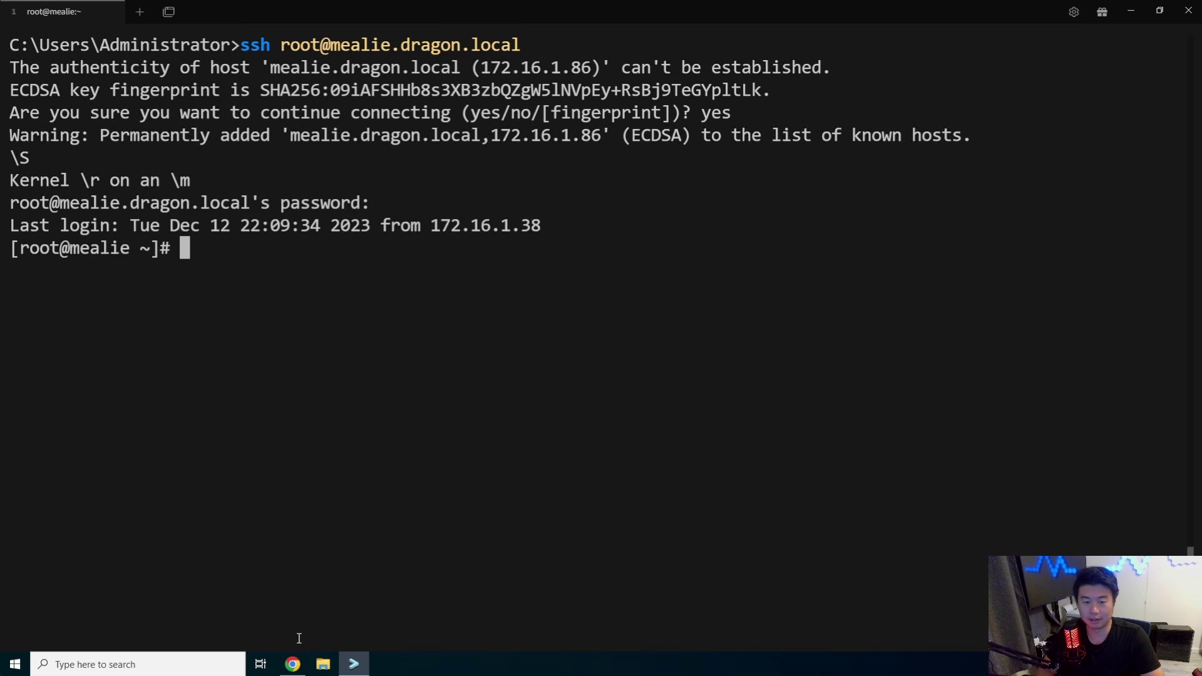
pyautogui.hotkey('ctrl', 'l')
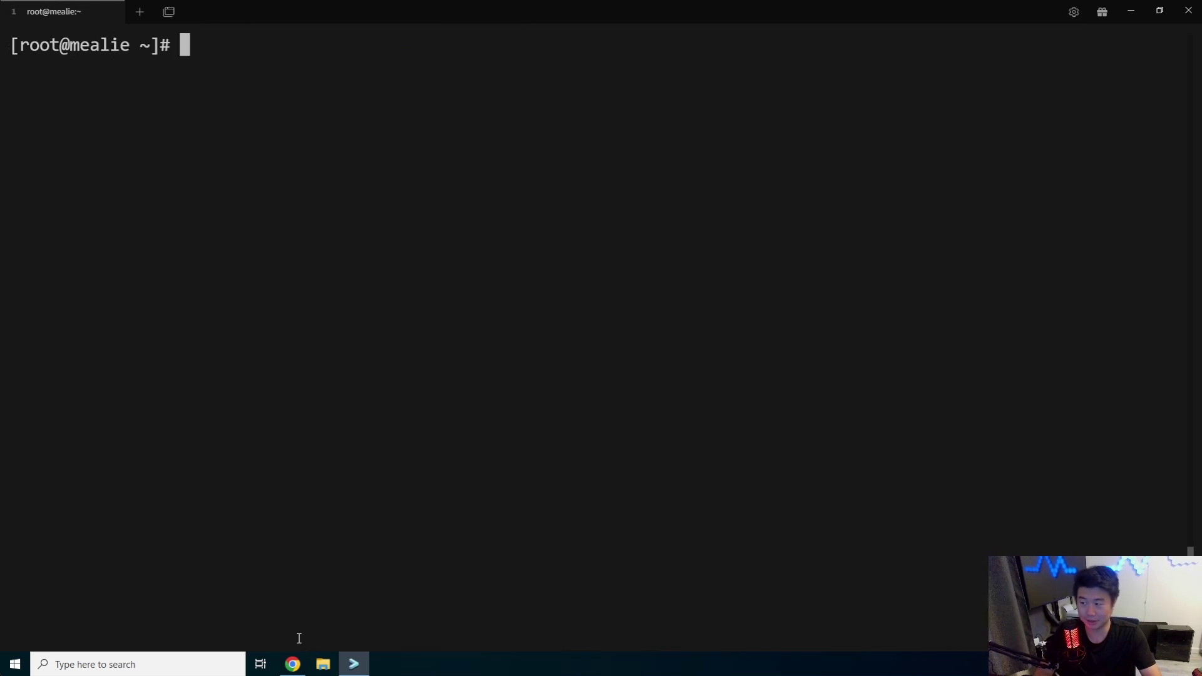
# Run docker ps -a (no containers) and docker-compose --version (v2.5.0), then clear the screen
pyautogui.write('docker ps -a')
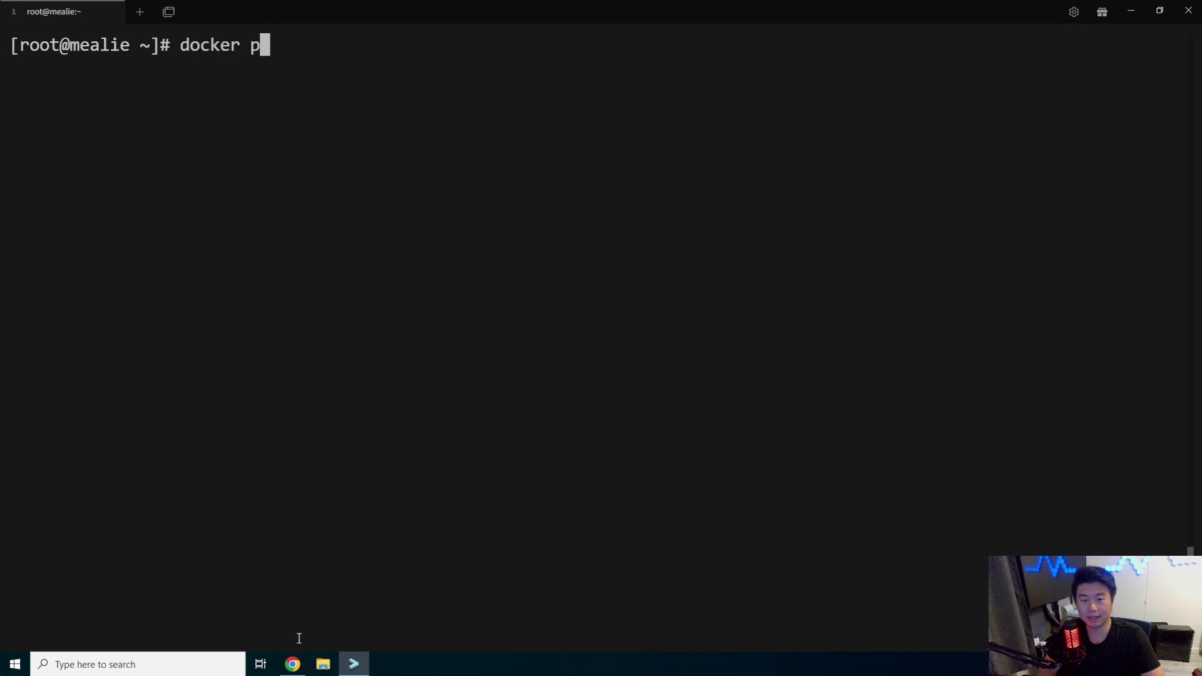
pyautogui.press('Return')
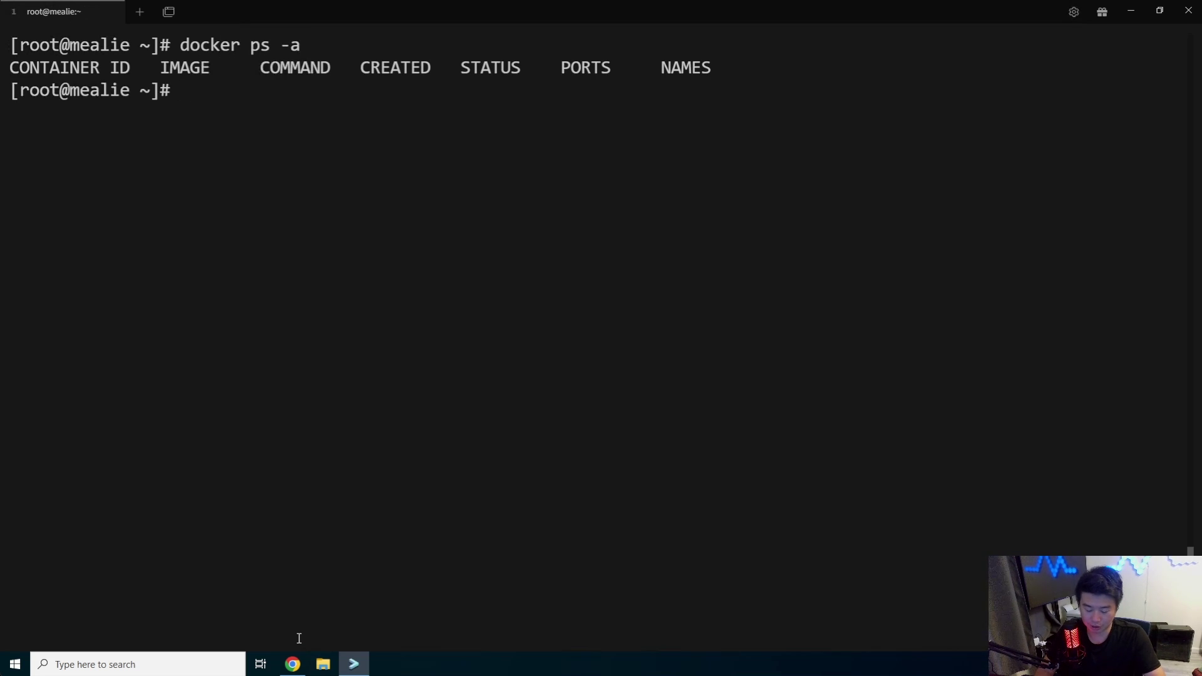
pyautogui.write('doker-c')
pyautogui.press('BackSpace')
pyautogui.press('BackSpace')
pyautogui.press('BackSpace')
pyautogui.press('BackSpace')
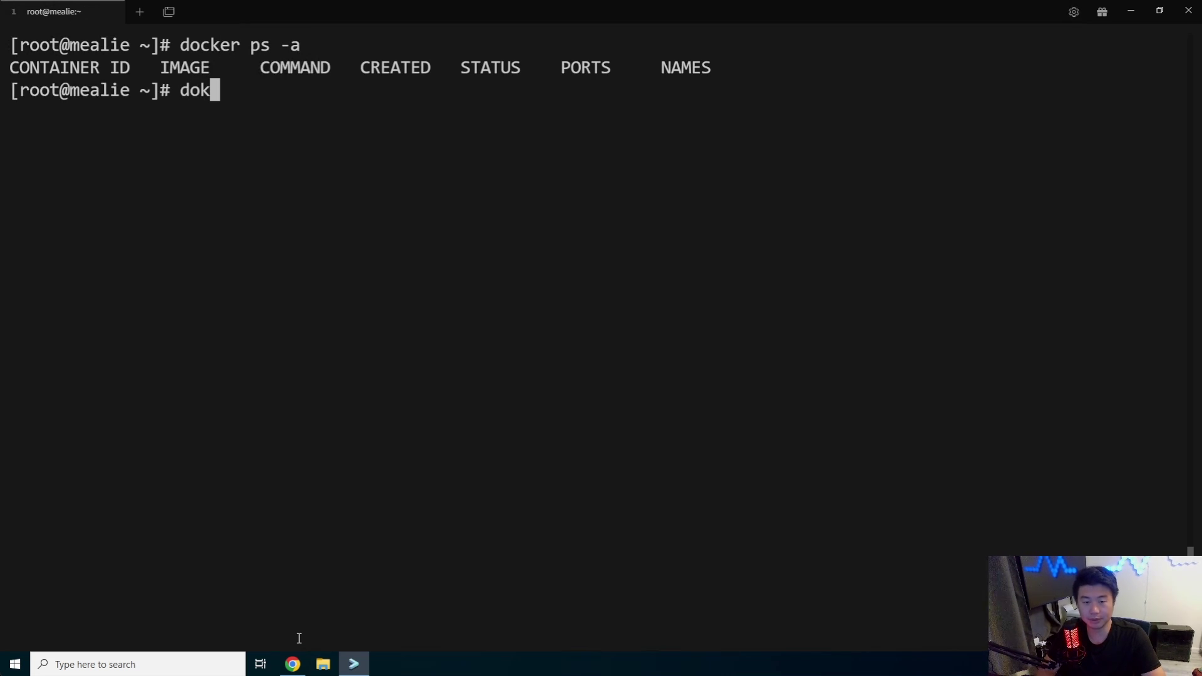
pyautogui.press('BackSpace')
pyautogui.write('cker-comp')
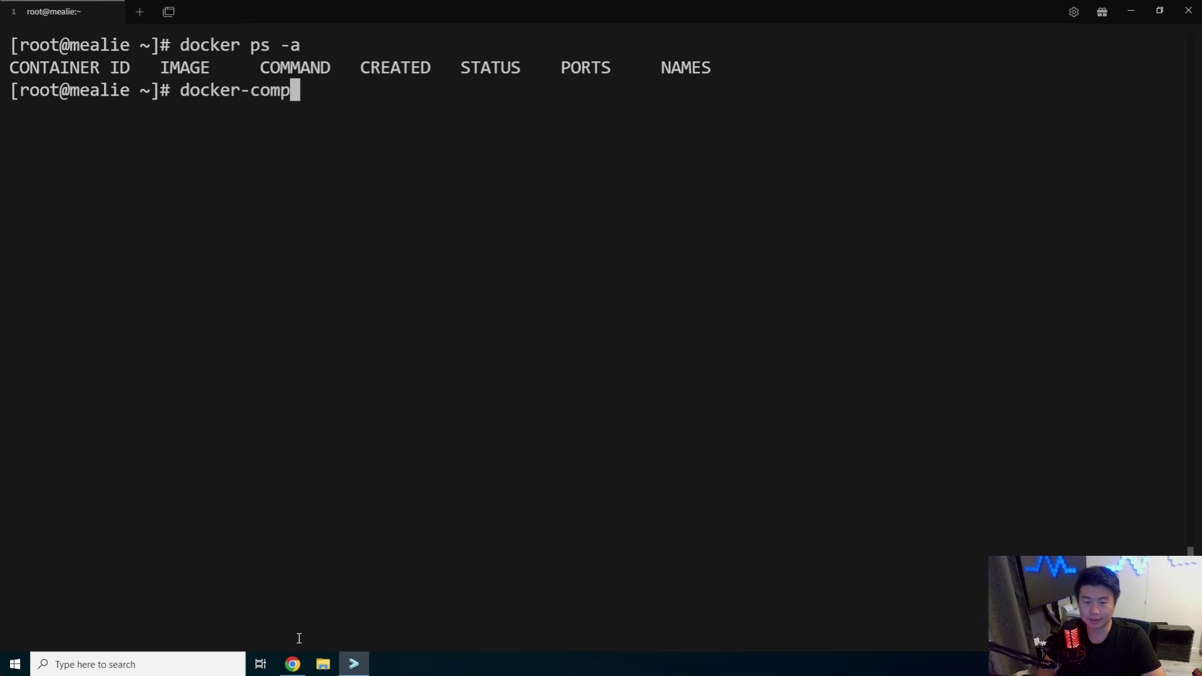
pyautogui.write('ose')
pyautogui.press('Return')
pyautogui.press('Up')
pyautogui.write('--v')
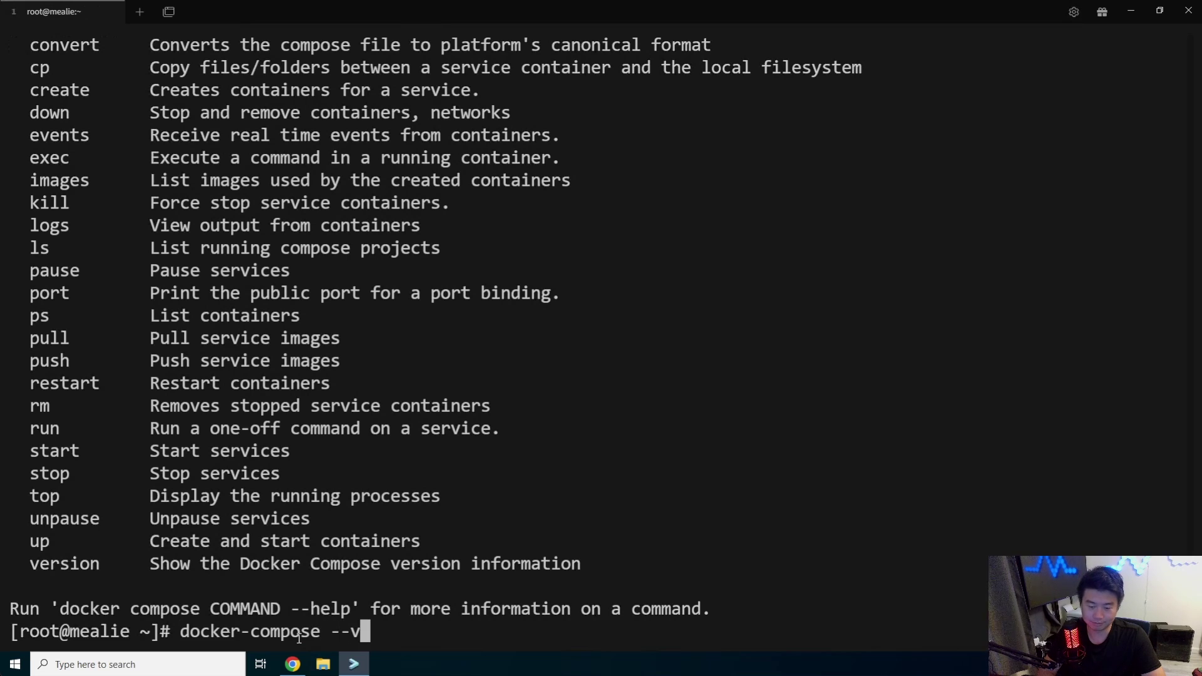
pyautogui.write('ersion')
pyautogui.press('Return')
pyautogui.hotkey('ctrl', 'l')
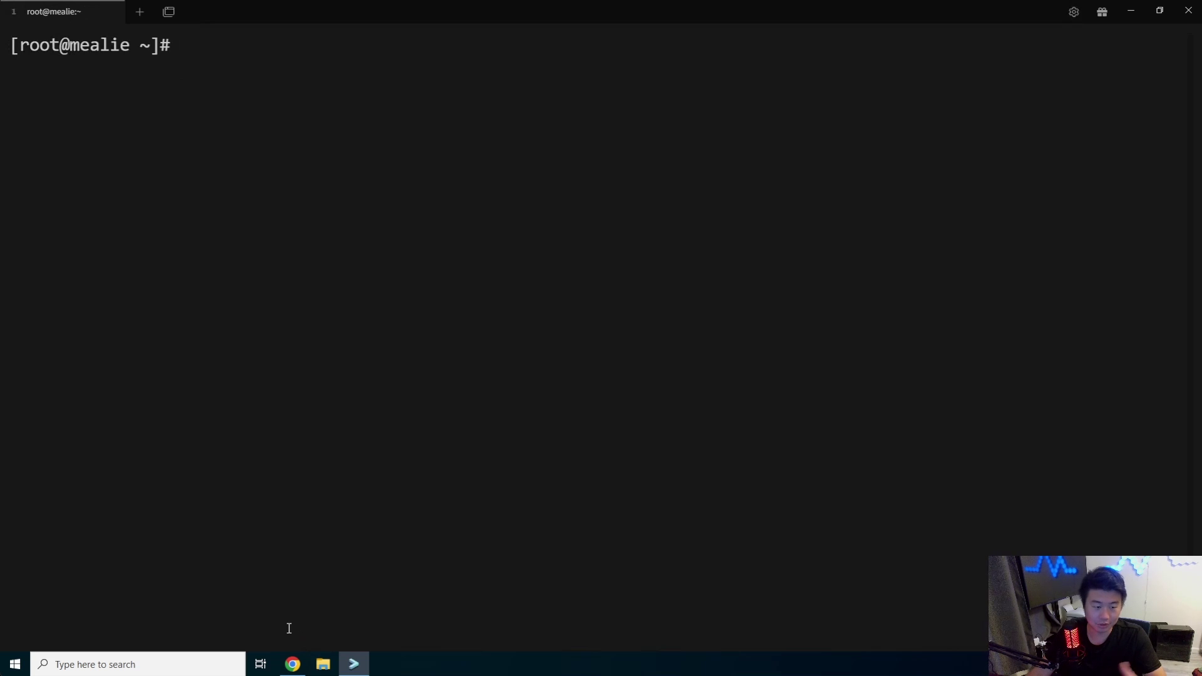
# Copy the complete SQLite docker-compose example from the Mealie docs and return to the mealie server shell
pyautogui.click(292, 664)
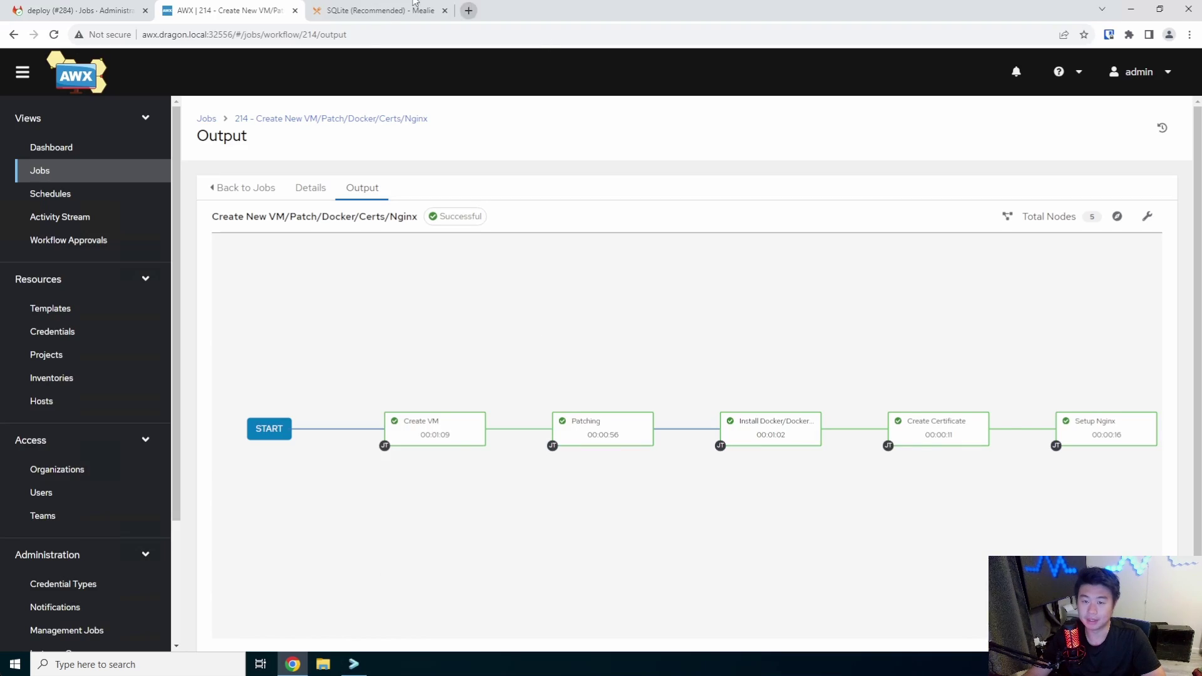
pyautogui.click(353, 13)
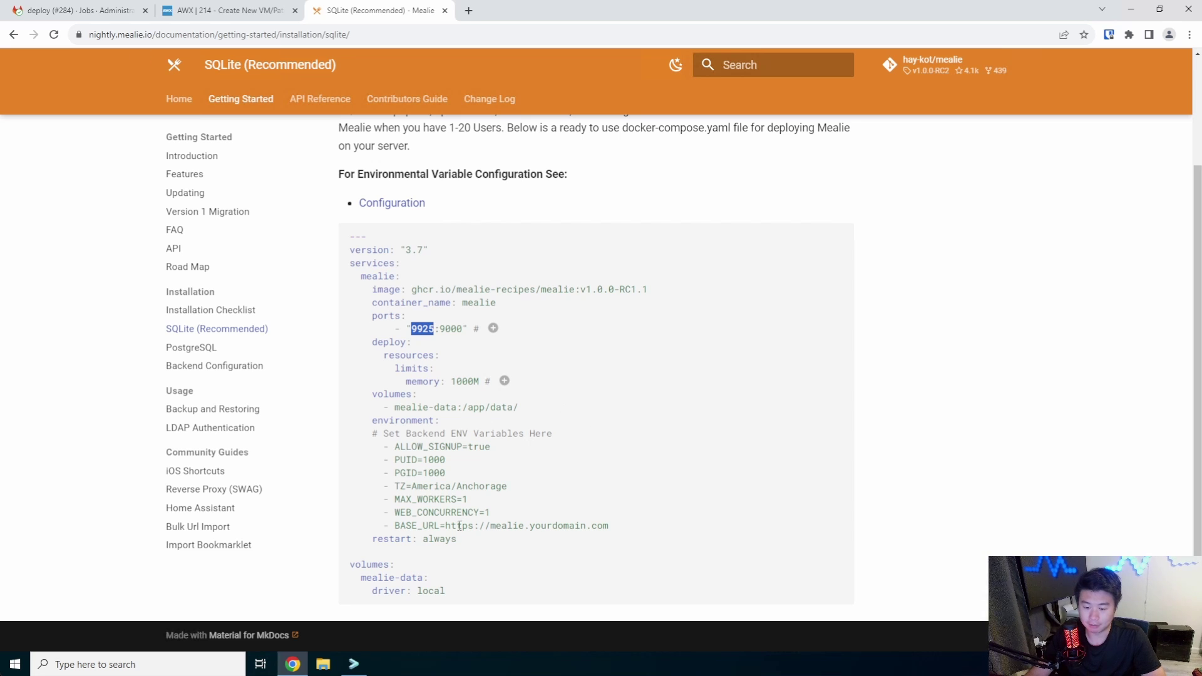
pyautogui.moveTo(474, 591); pyautogui.dragTo(350, 235)
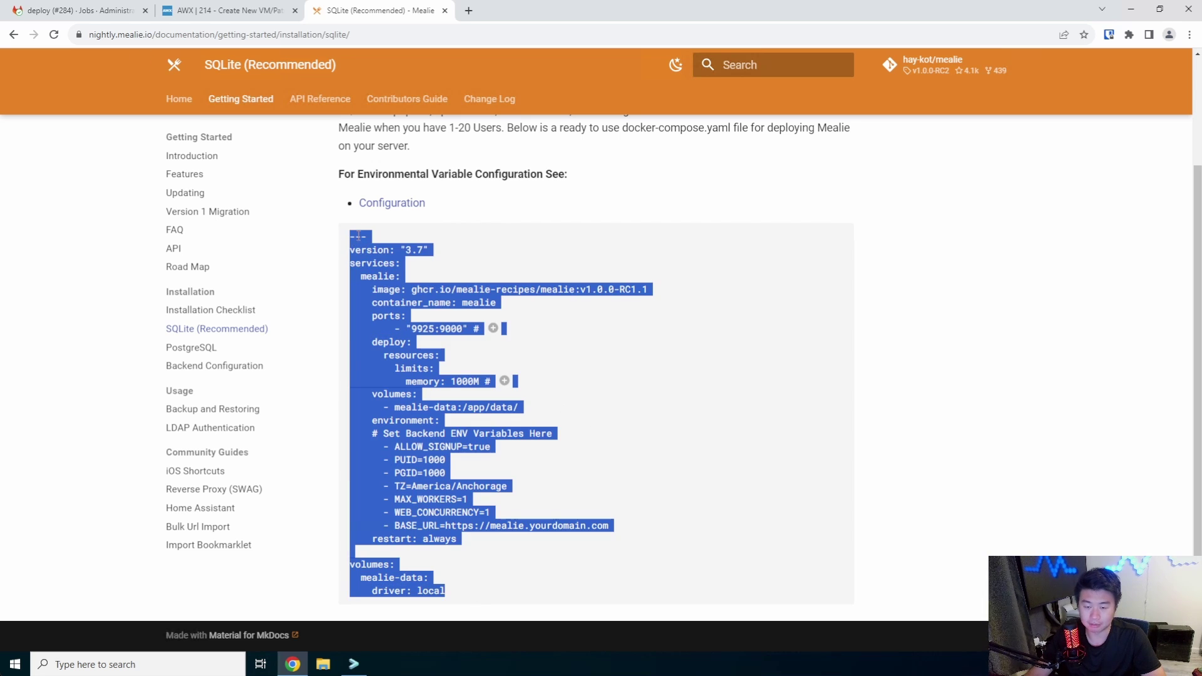
pyautogui.hotkey('ctrl', 'c')
pyautogui.click(353, 664)
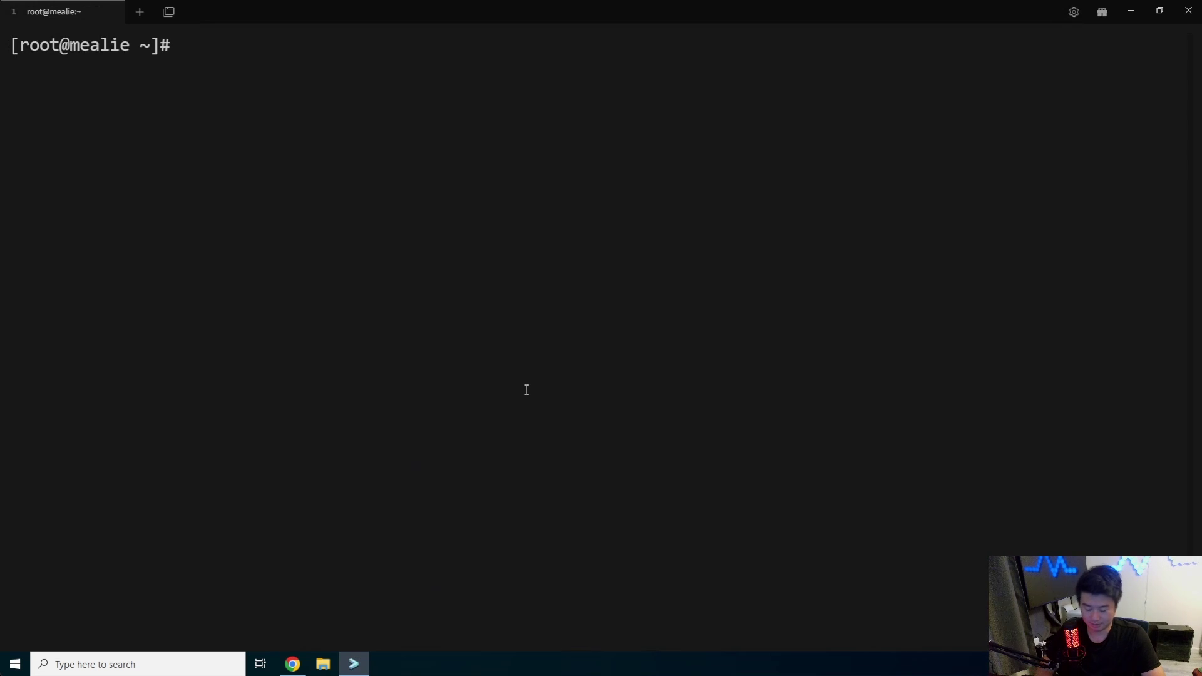
# Create docker-compose.yml in vi and paste the copied Mealie compose config into it
pyautogui.write('vi docker-compose.')
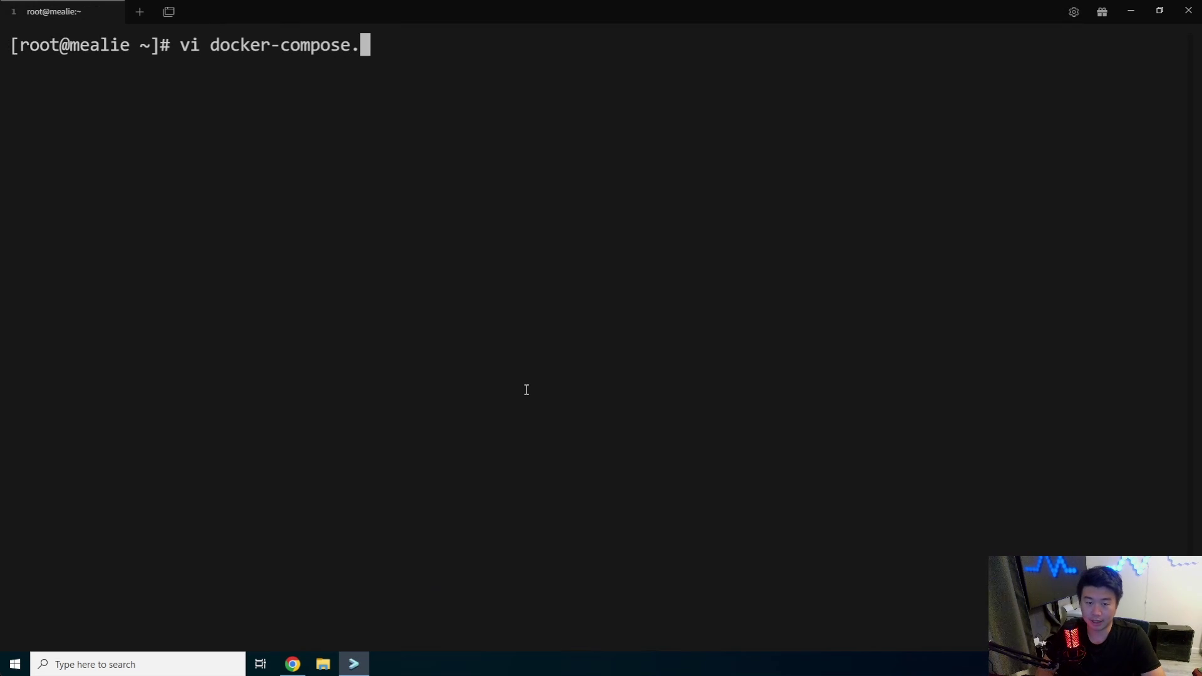
pyautogui.write('yml')
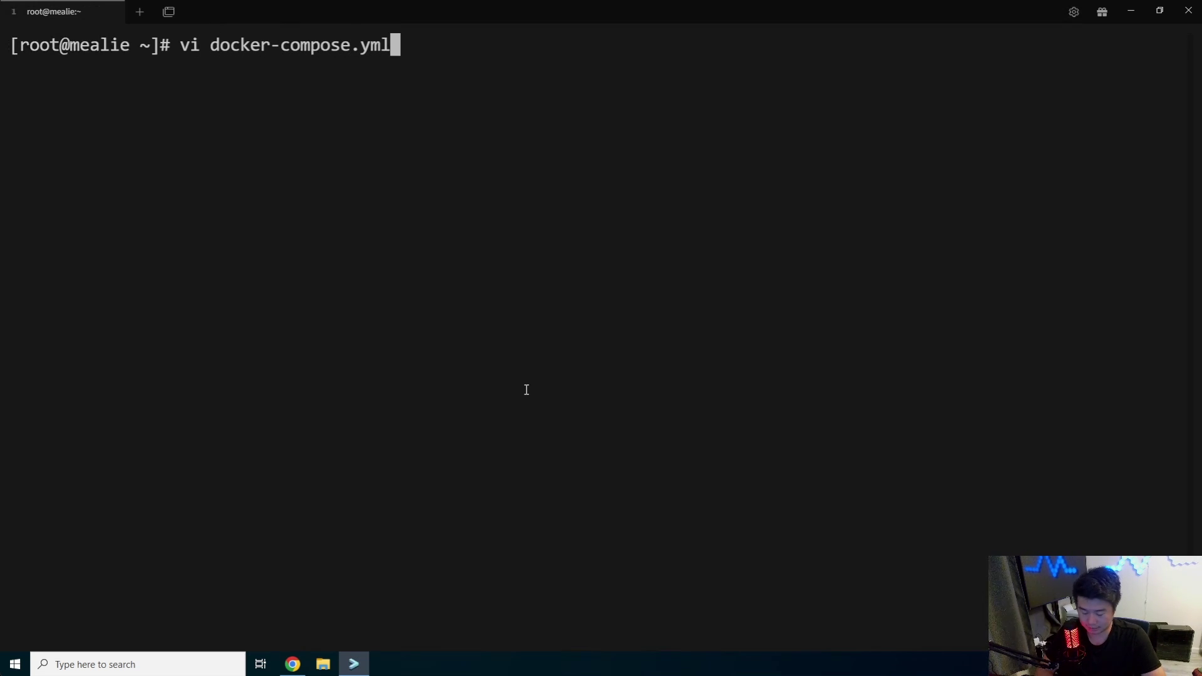
pyautogui.press('Return')
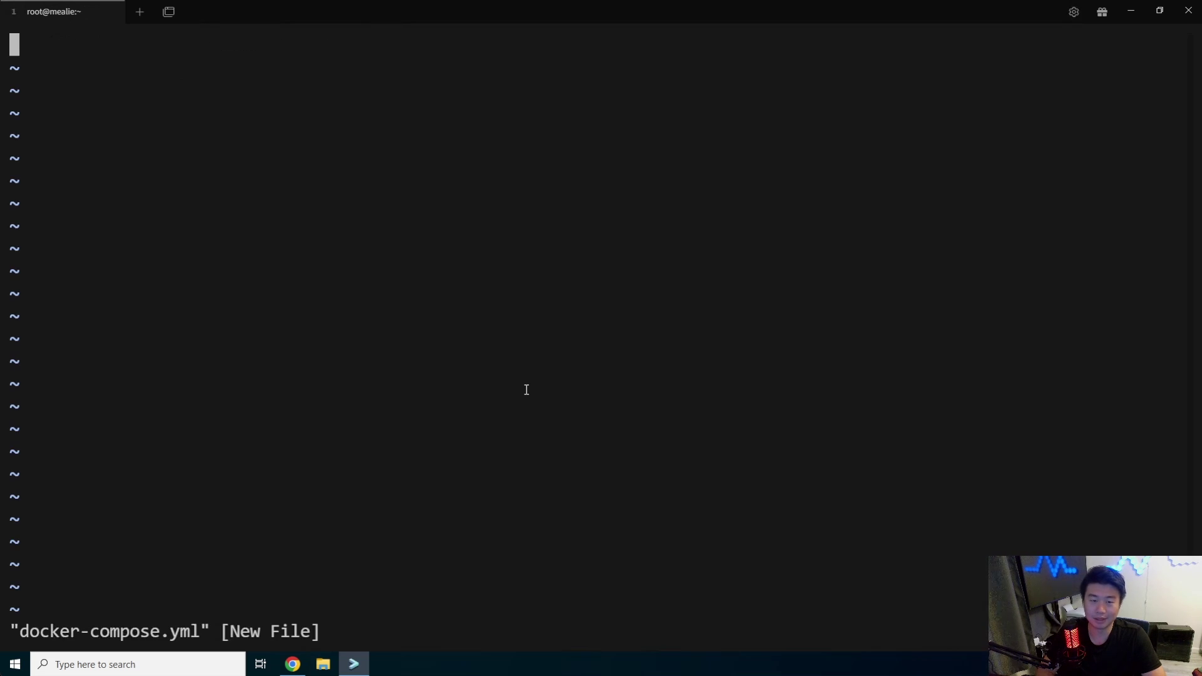
pyautogui.press('i')
pyautogui.hotkey('ctrl', 'shift', 'v')
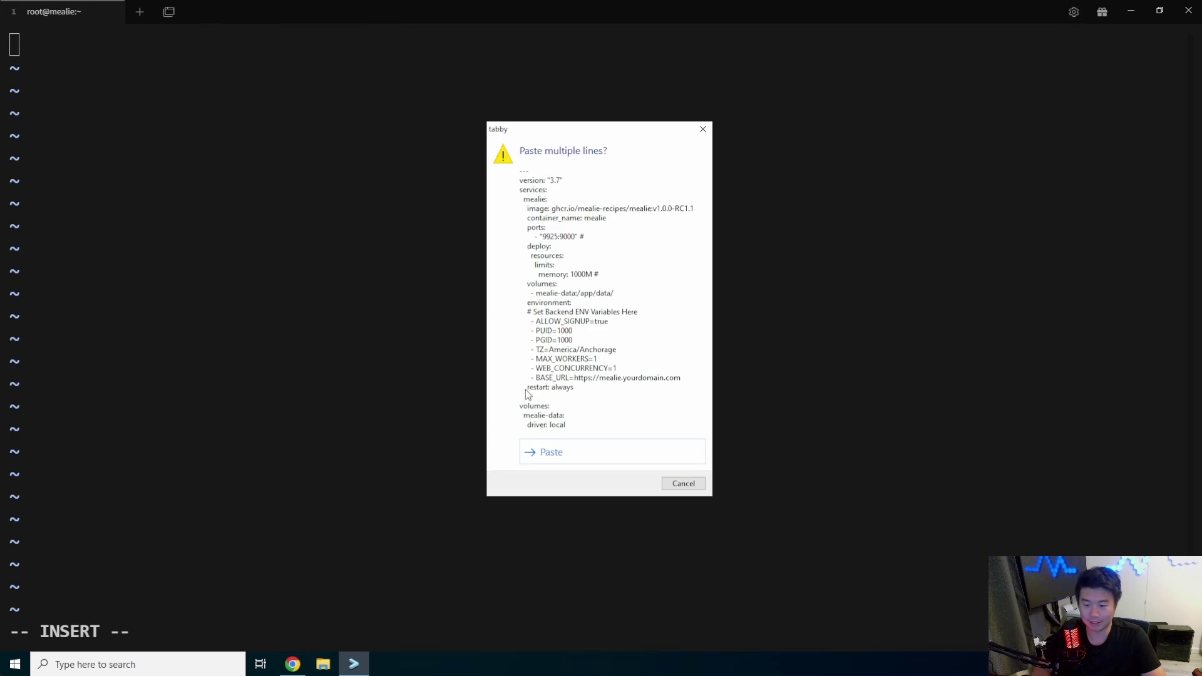
pyautogui.press('Return')
pyautogui.press('Up')
pyautogui.press('Up')
pyautogui.press('Up')
pyautogui.press('Up')
pyautogui.press('Up')
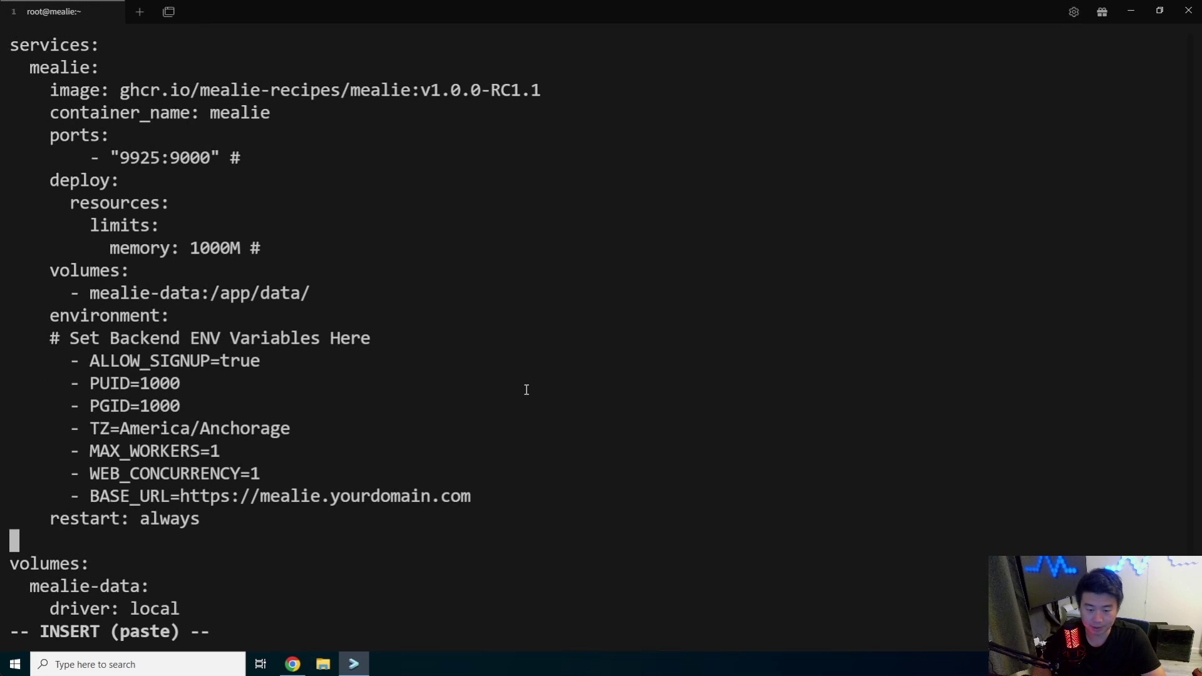
pyautogui.press('Right')
pyautogui.press('Right')
pyautogui.press('Right')
pyautogui.press('Right')
pyautogui.press('Right')
pyautogui.press('Right')
pyautogui.press('Right')
pyautogui.press('Right')
pyautogui.press('Right')
pyautogui.press('Right')
pyautogui.press('Right')
pyautogui.press('Right')
pyautogui.press('Right')
pyautogui.press('Right')
pyautogui.press('Right')
pyautogui.press('Right')
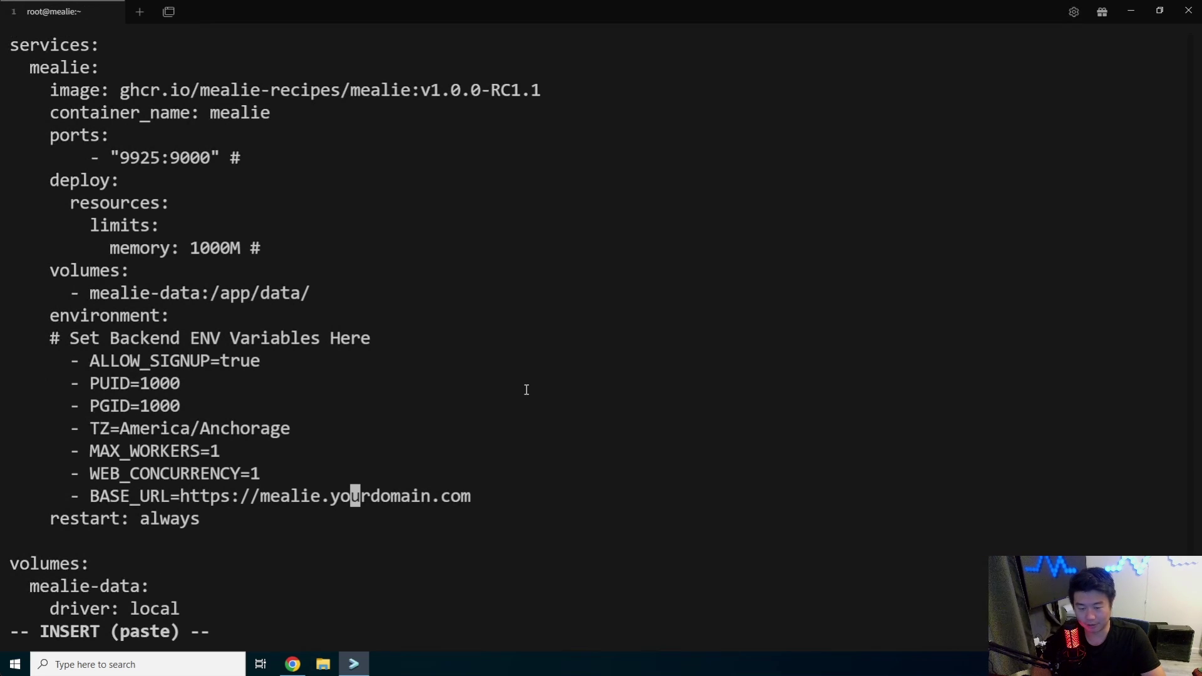
pyautogui.press('Left')
pyautogui.press('Escape')
pyautogui.hotkey('shift', 'c')
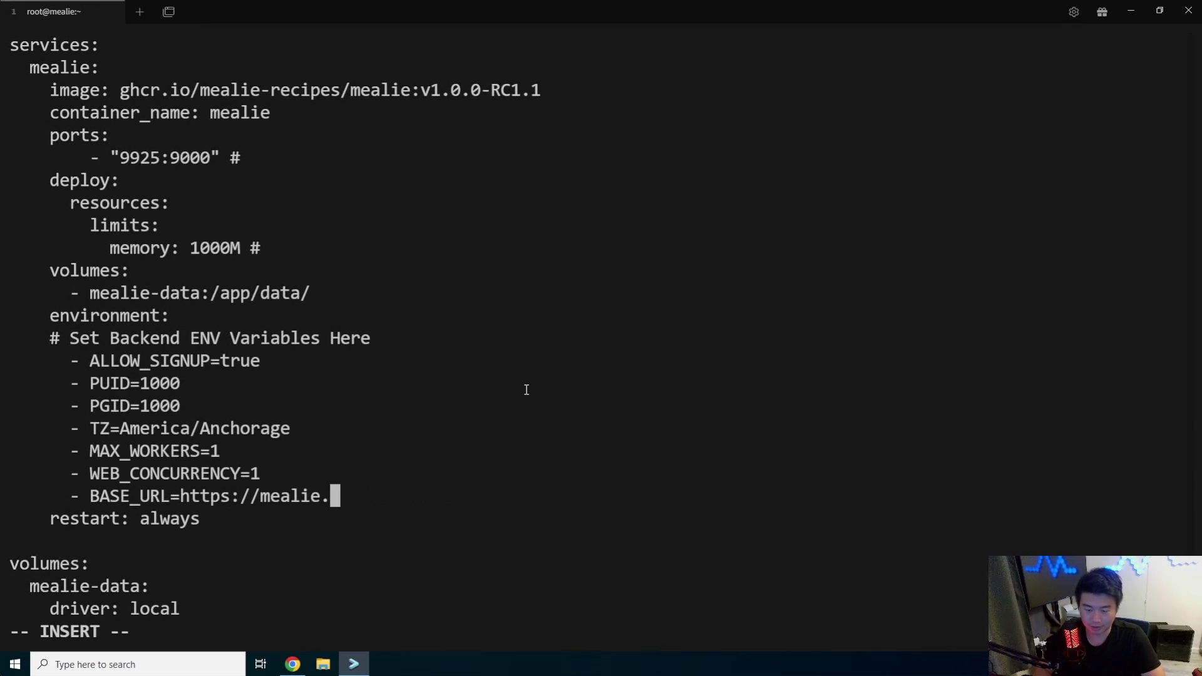
pyautogui.write('dragon.local')
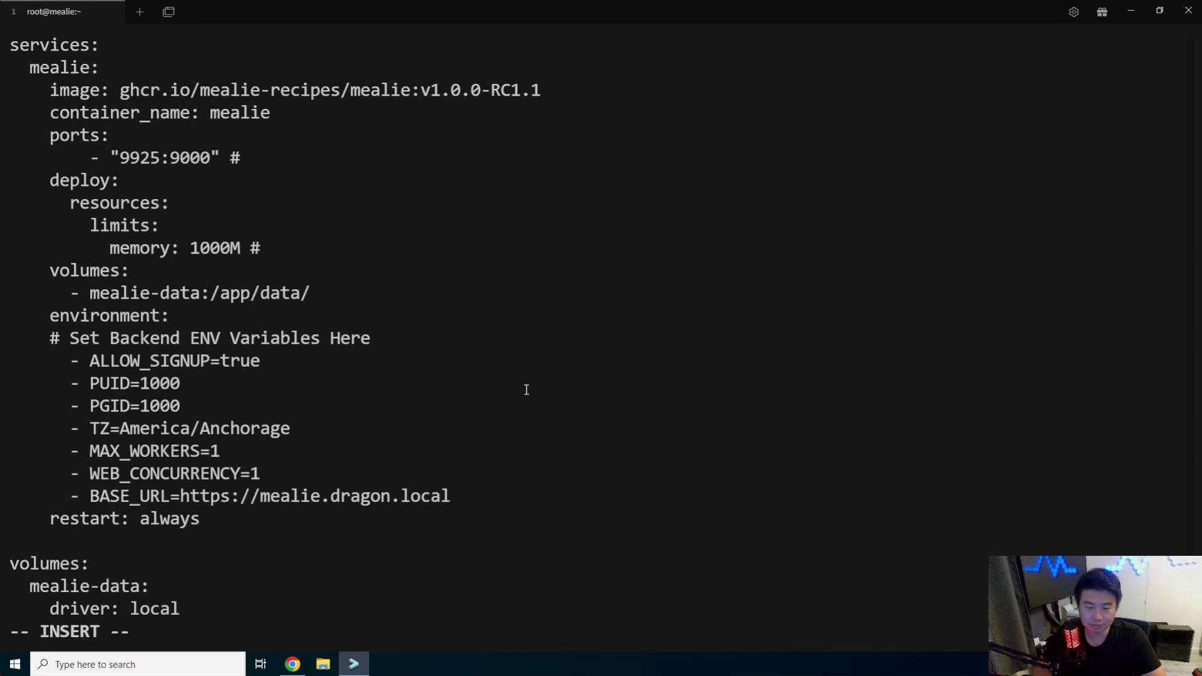
pyautogui.press('Up')
pyautogui.press('Up')
pyautogui.press('BackSpace')
pyautogui.press('BackSpace')
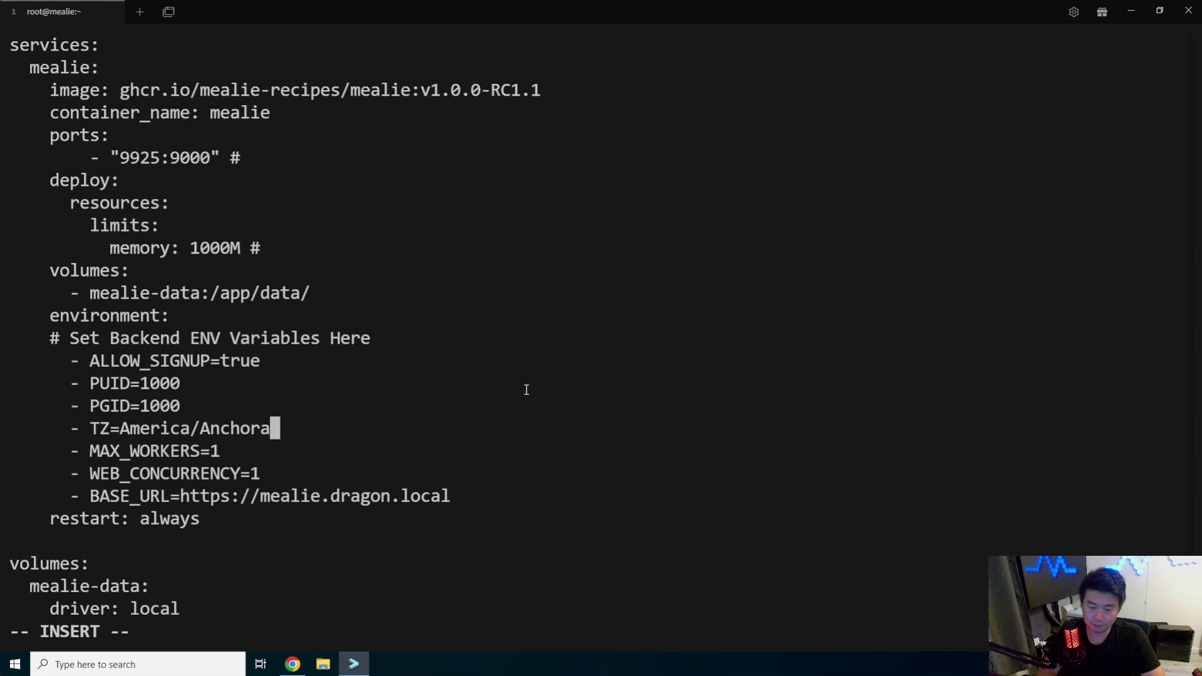
pyautogui.press('BackSpace')
pyautogui.press('BackSpace')
pyautogui.press('BackSpace')
pyautogui.press('BackSpace')
pyautogui.press('BackSpace')
pyautogui.press('BackSpace')
pyautogui.press('BackSpace')
pyautogui.write('Chic')
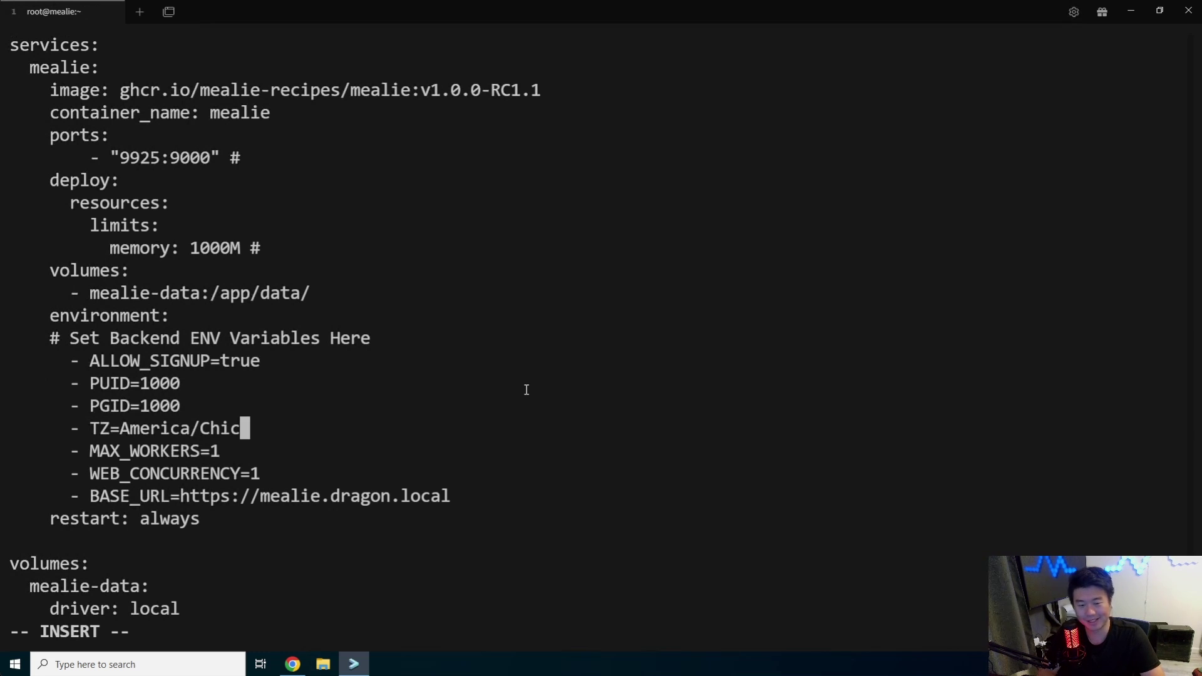
pyautogui.write('ago')
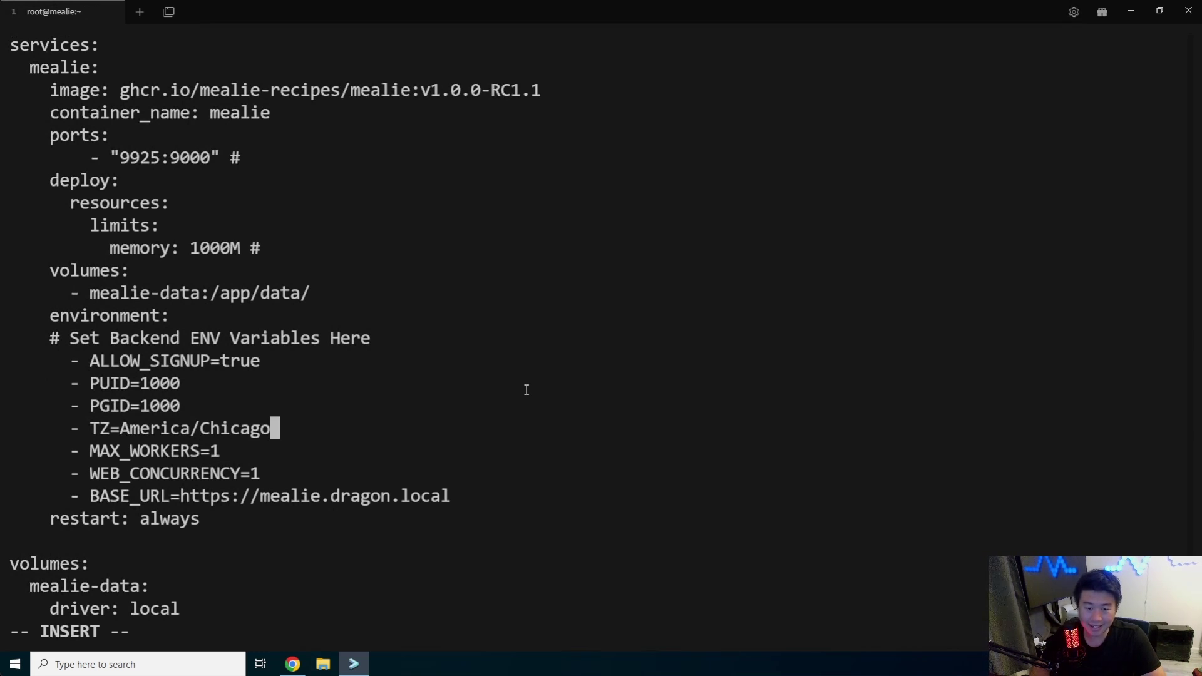
# Review the signup, resource limit and volume settings, then save docker-compose.yml with :x
pyautogui.press('Up')
pyautogui.press('Up')
pyautogui.press('Up')
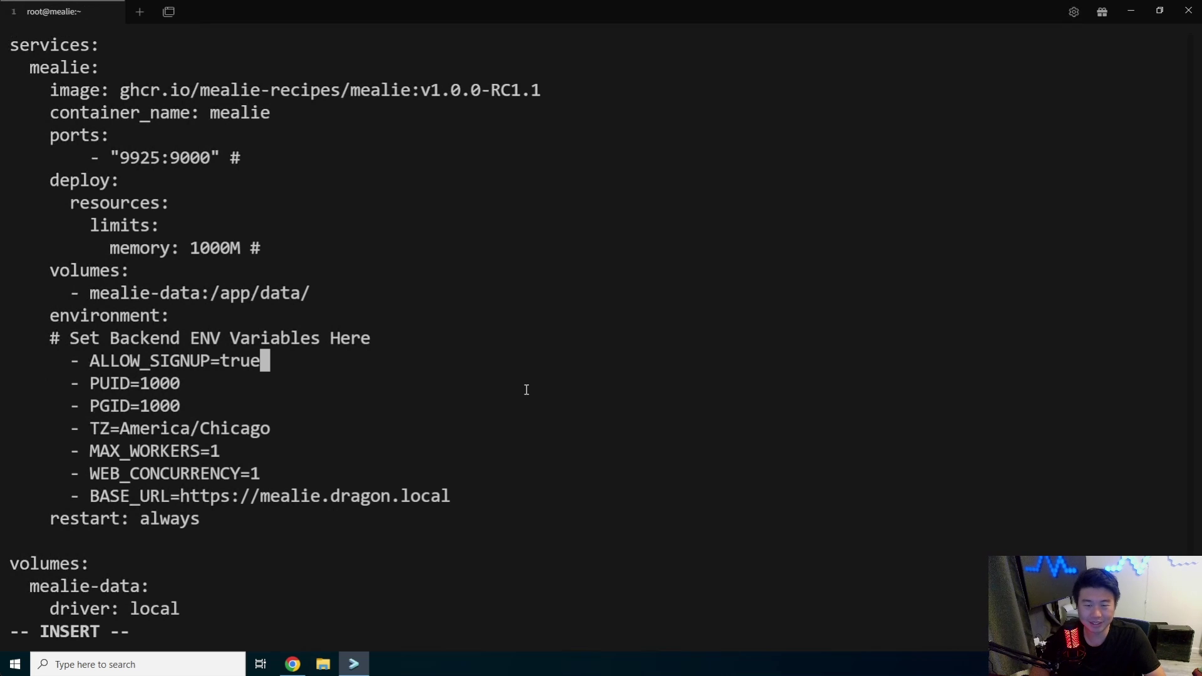
pyautogui.press('Up')
pyautogui.press('Up')
pyautogui.press('Up')
pyautogui.press('Up')
pyautogui.press('Up')
pyautogui.press('Up')
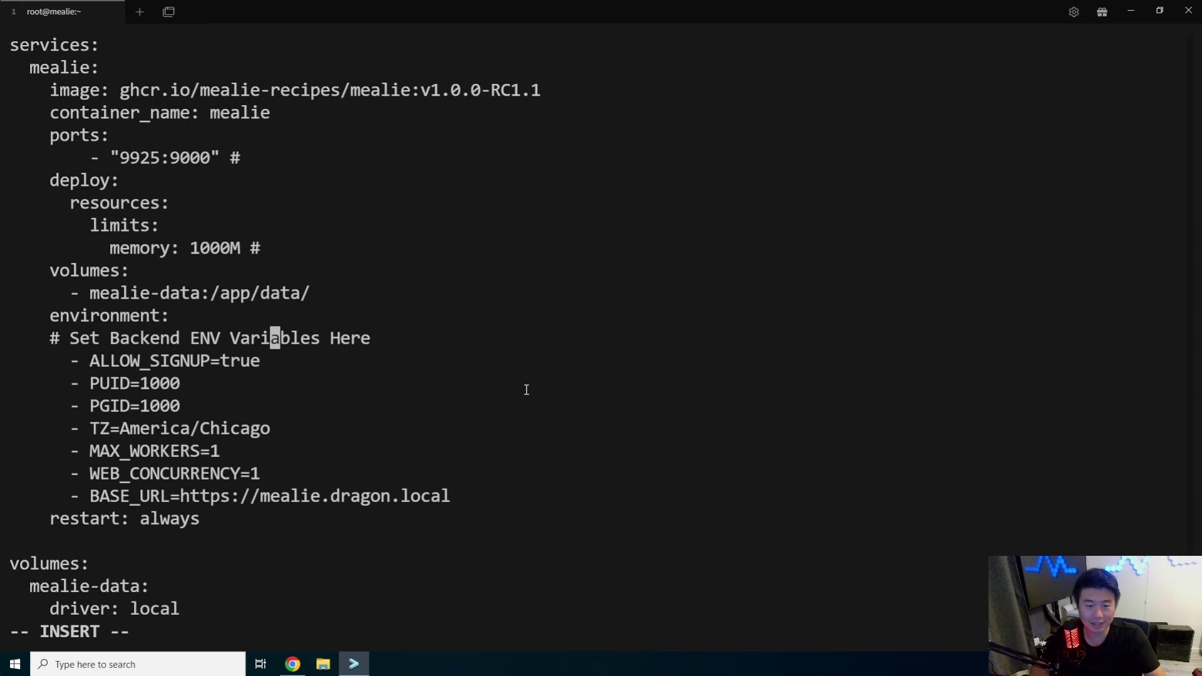
pyautogui.press('Down')
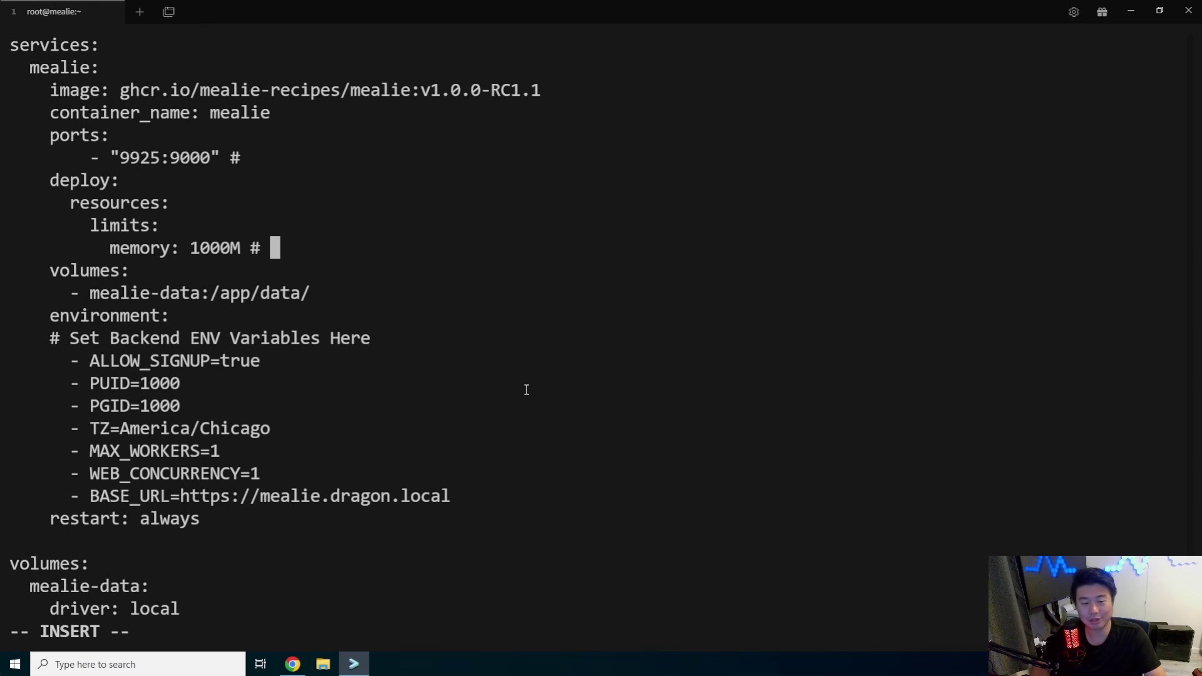
pyautogui.press('Down')
pyautogui.press('Up')
pyautogui.press('Up')
pyautogui.press('Down')
pyautogui.press('Down')
pyautogui.press('Down')
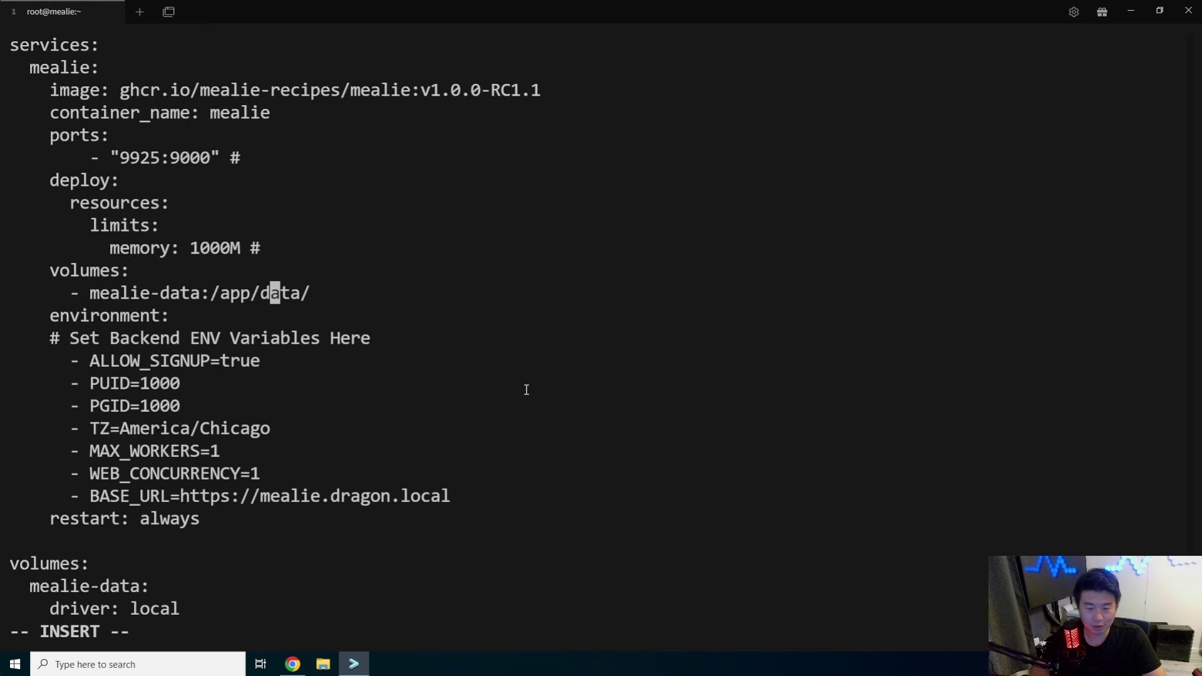
pyautogui.press('Left')
pyautogui.press('Left')
pyautogui.press('Left')
pyautogui.press('Left')
pyautogui.press('Left')
pyautogui.press('Left')
pyautogui.press('Left')
pyautogui.press('Left')
pyautogui.press('Left')
pyautogui.press('Up')
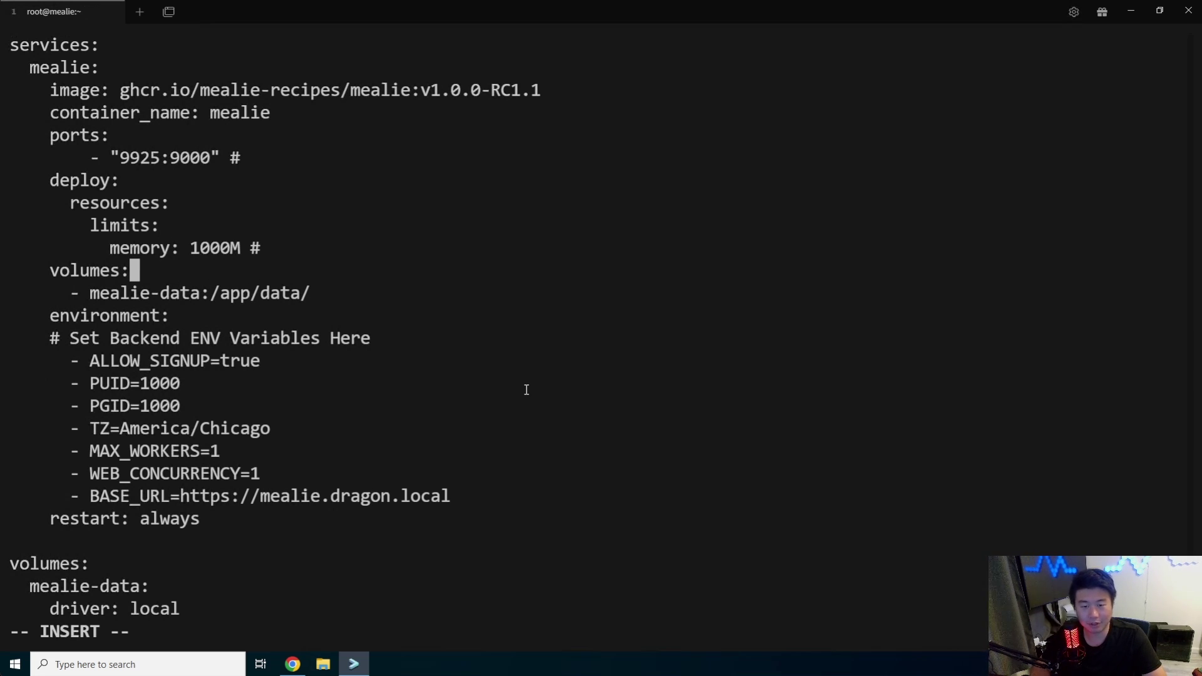
pyautogui.press('Up')
pyautogui.press('Up')
pyautogui.press('Up')
pyautogui.press('Up')
pyautogui.press('Down')
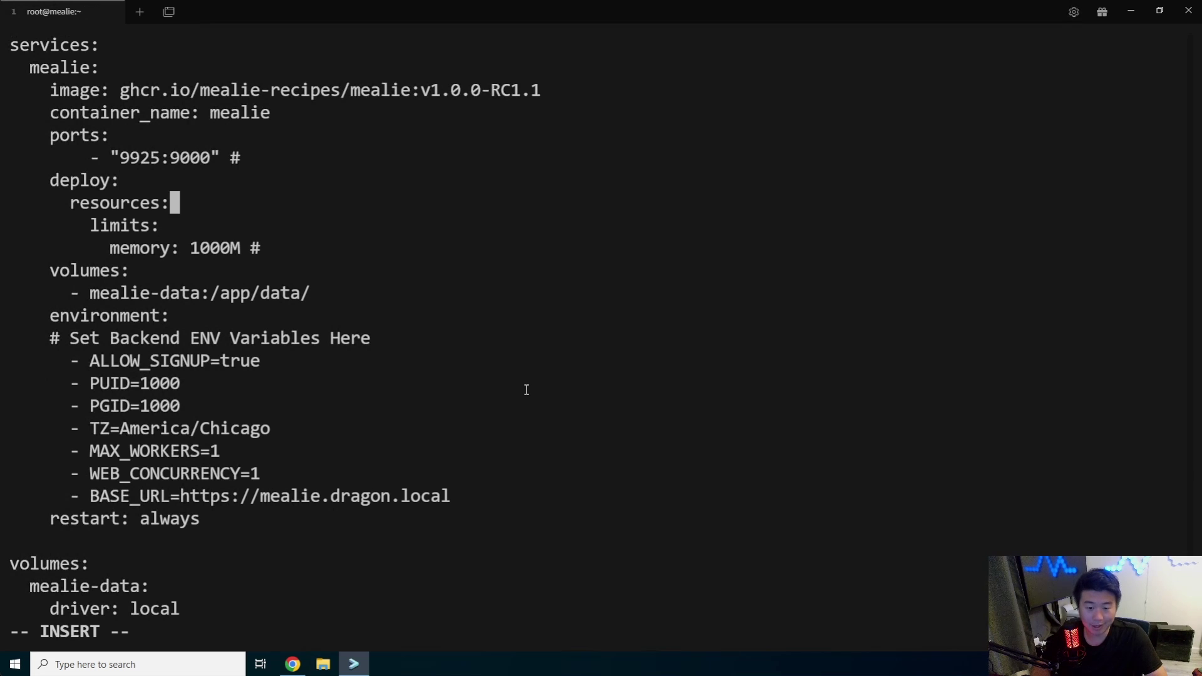
pyautogui.press('Down')
pyautogui.press('Down')
pyautogui.press('Down')
pyautogui.press('Down')
pyautogui.press('Down')
pyautogui.press('Down')
pyautogui.press('Down')
pyautogui.press('Down')
pyautogui.press('Down')
pyautogui.press('Down')
pyautogui.press('Down')
pyautogui.press('Down')
pyautogui.press('Down')
pyautogui.press('Down')
pyautogui.press('Down')
pyautogui.press('Down')
pyautogui.press('Escape')
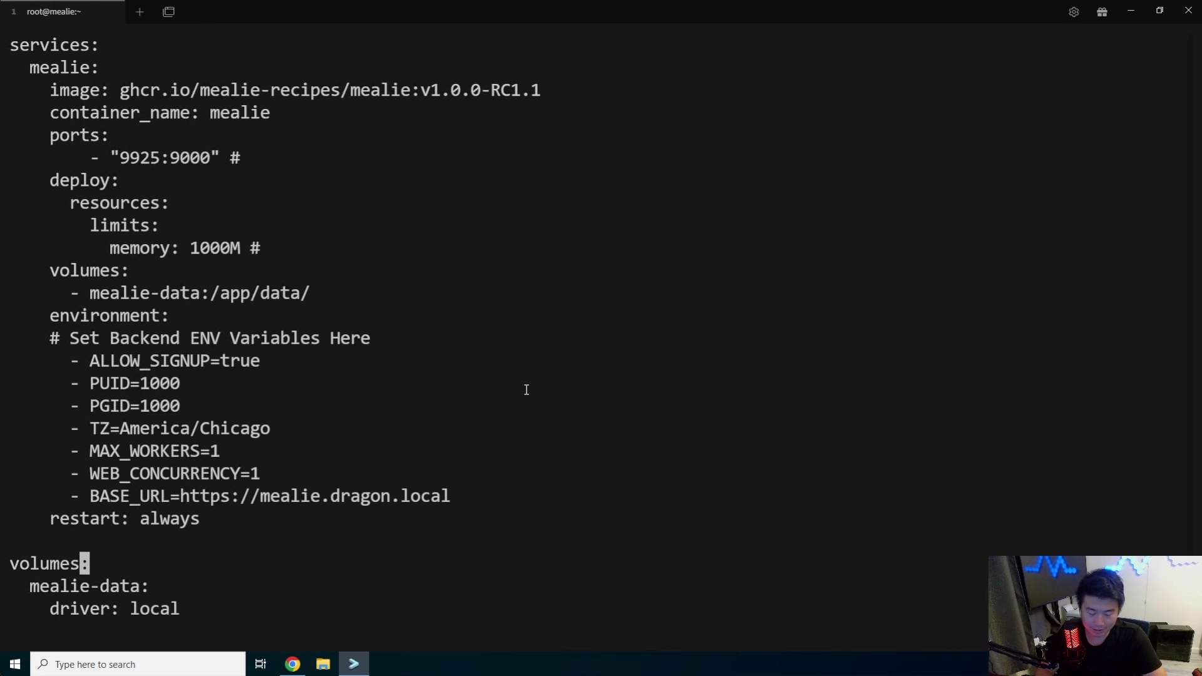
pyautogui.write(':x')
pyautogui.press('Return')
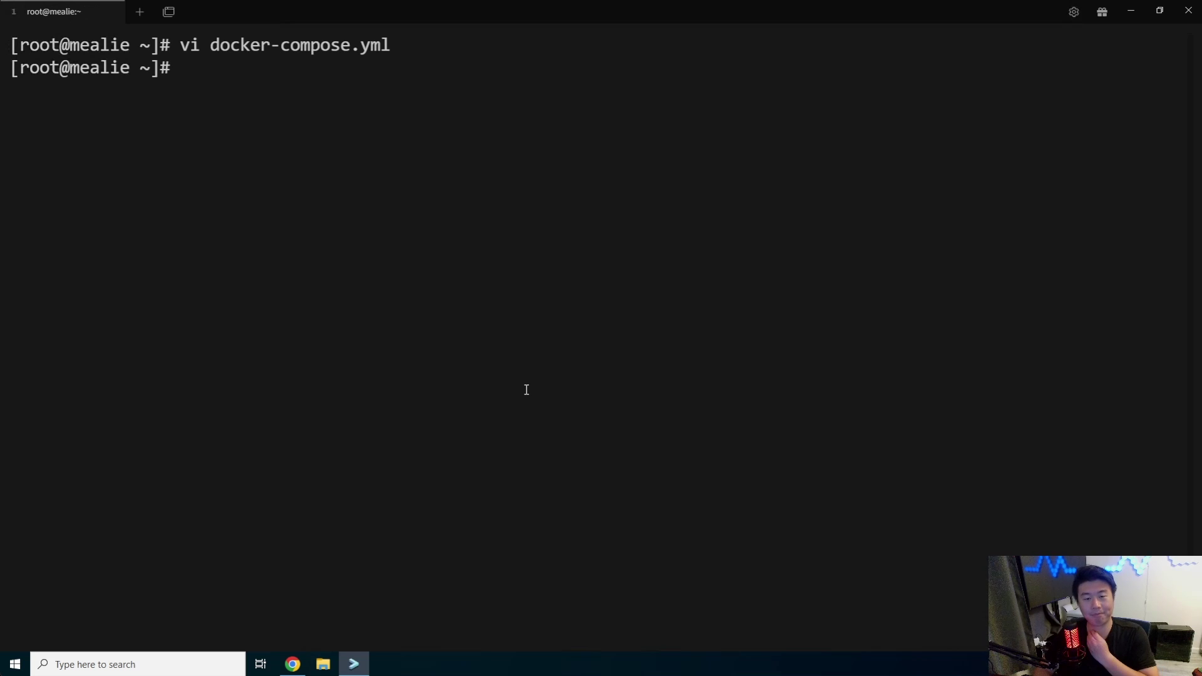
# Start Mealie with docker-compose up -d and confirm with docker ps -a that it runs on port 9925
pyautogui.write('do')
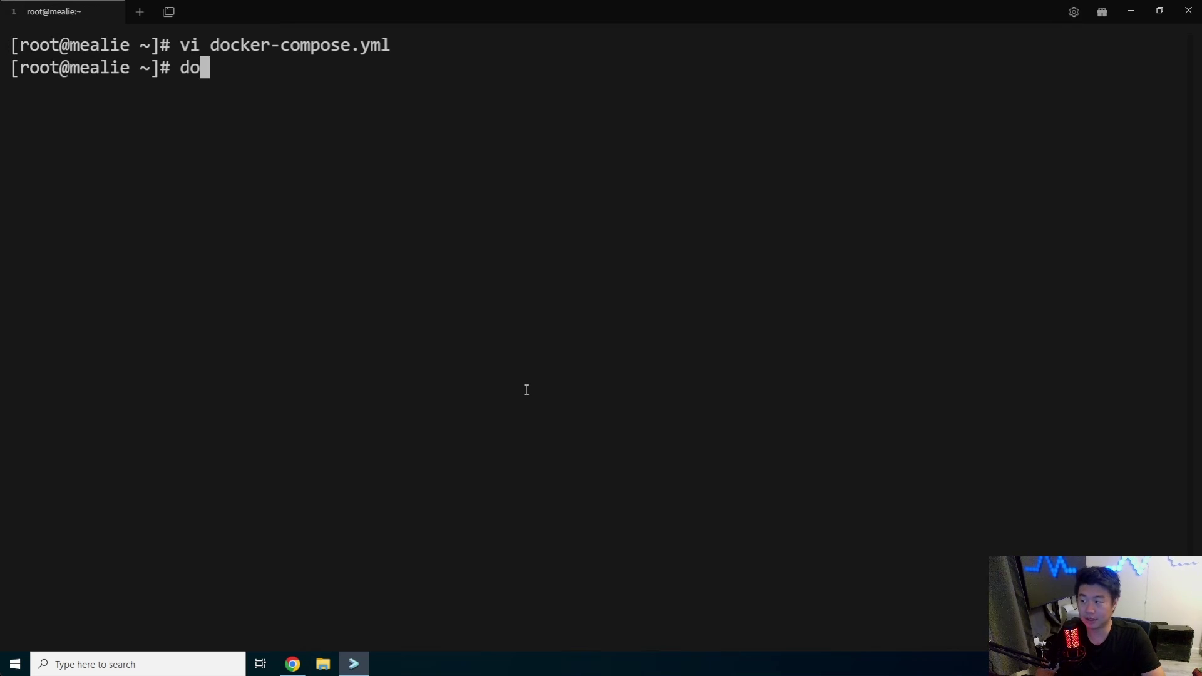
pyautogui.write('cker-compose up -d')
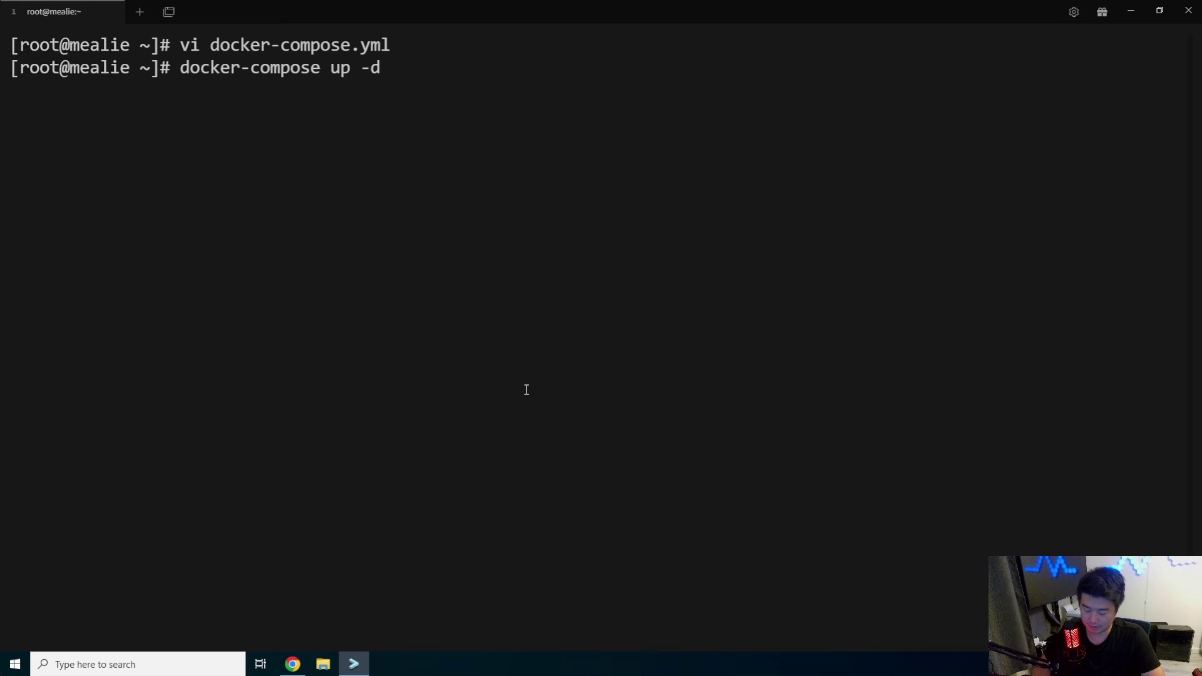
pyautogui.press('Return')
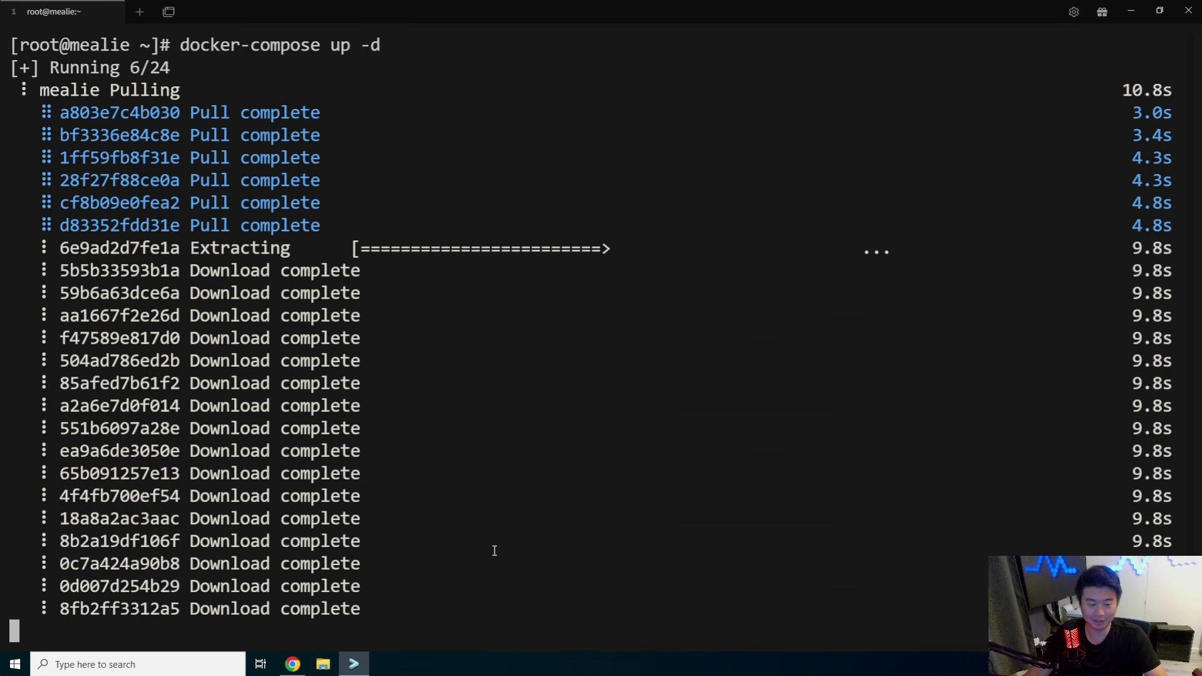
pyautogui.write('d')
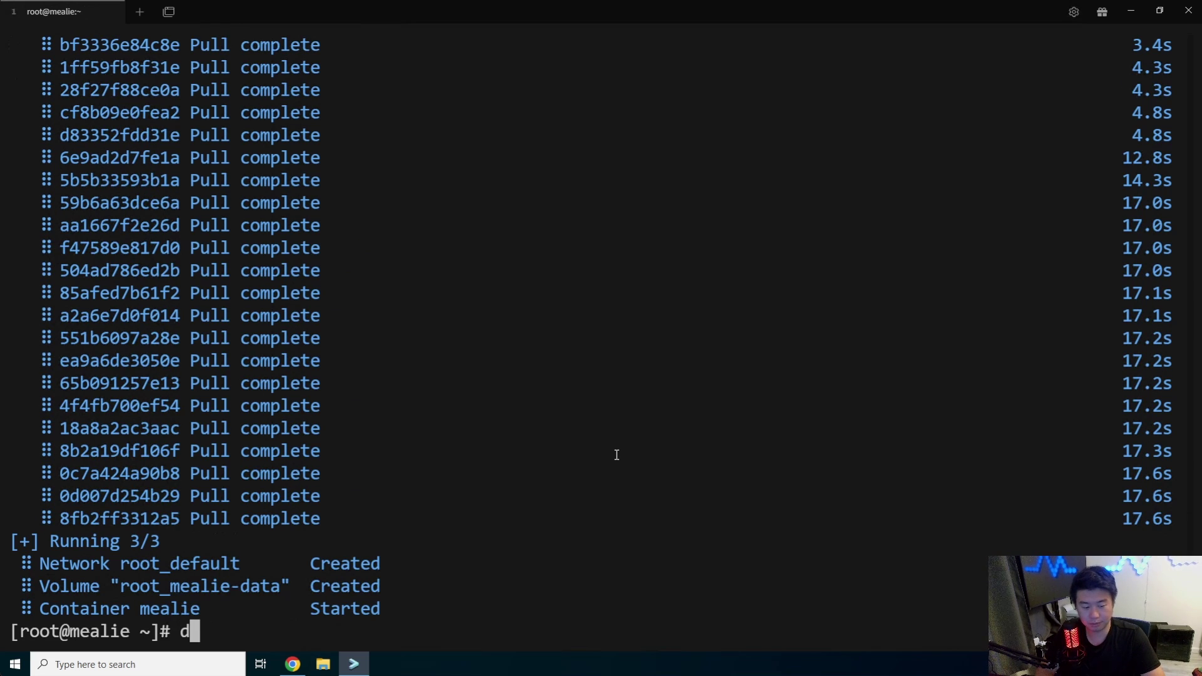
pyautogui.write('ocker ps -a')
pyautogui.press('Return')
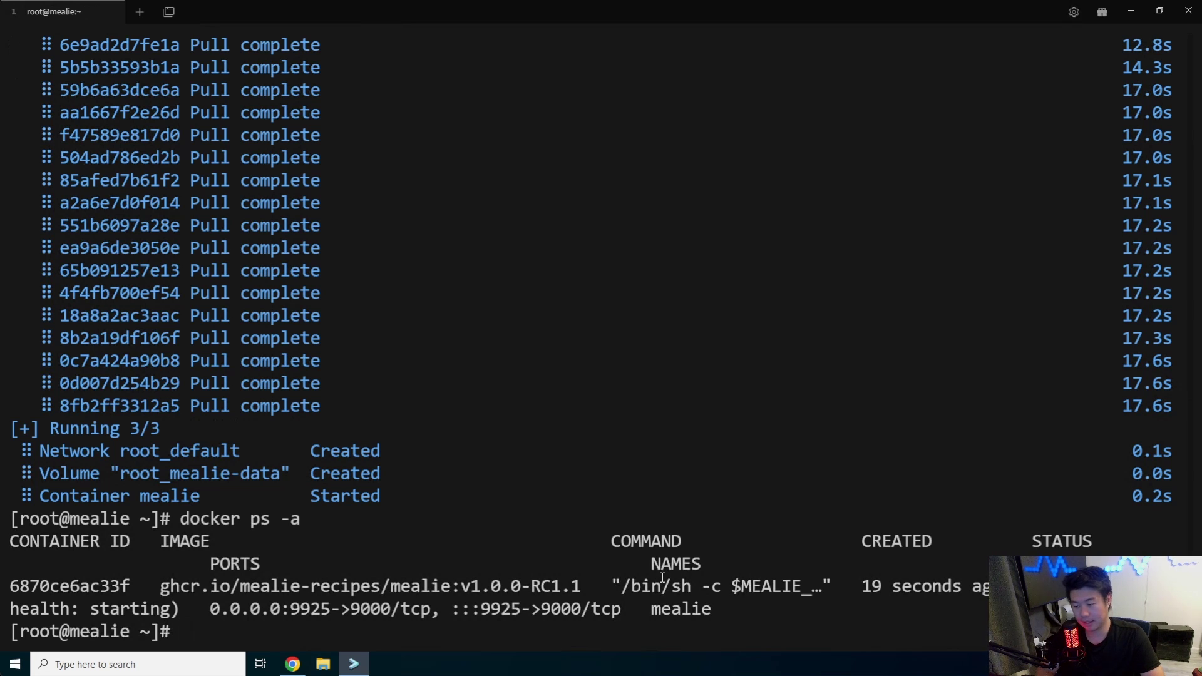
pyautogui.write('cat /et')
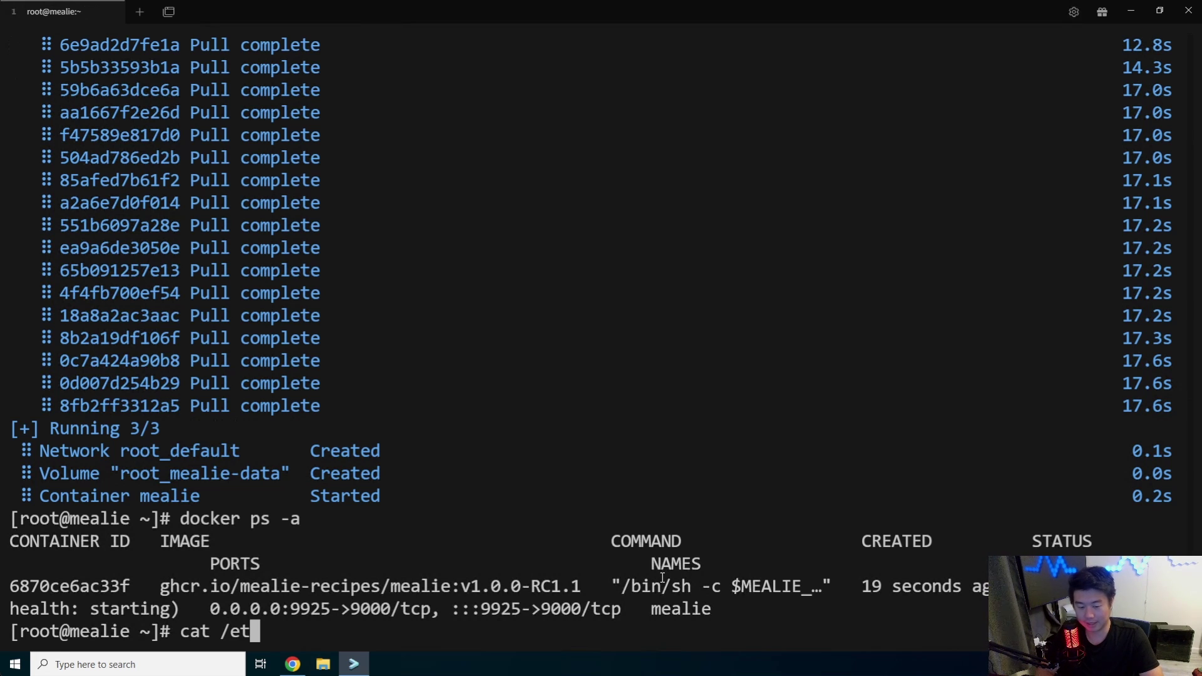
pyautogui.write('c/nginx/nginx.conf')
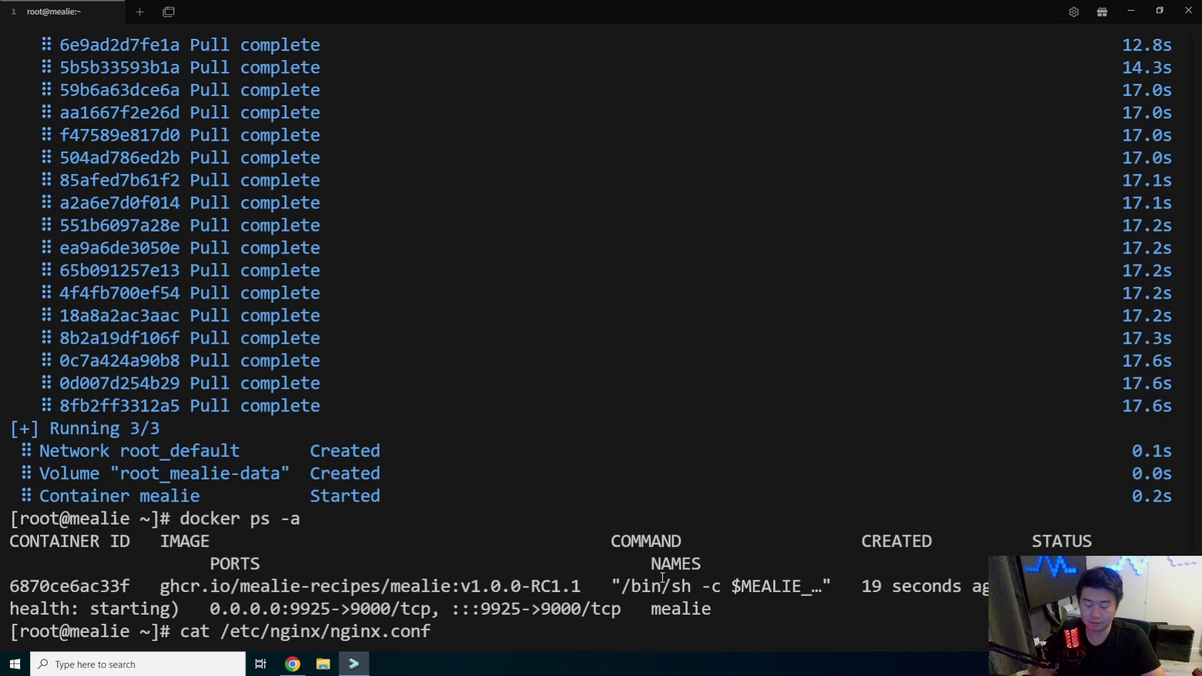
pyautogui.hotkey('ctrl', 'l')
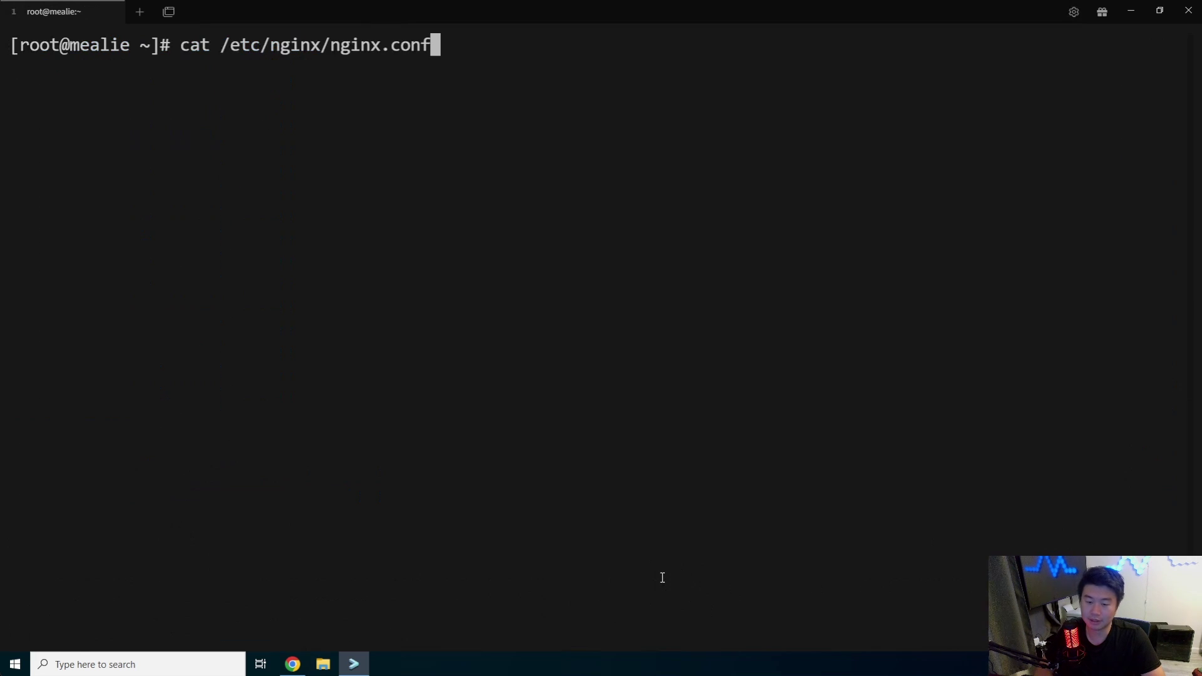
pyautogui.press('Return')
pyautogui.moveTo(478, 148); pyautogui.dragTo(131, 158)
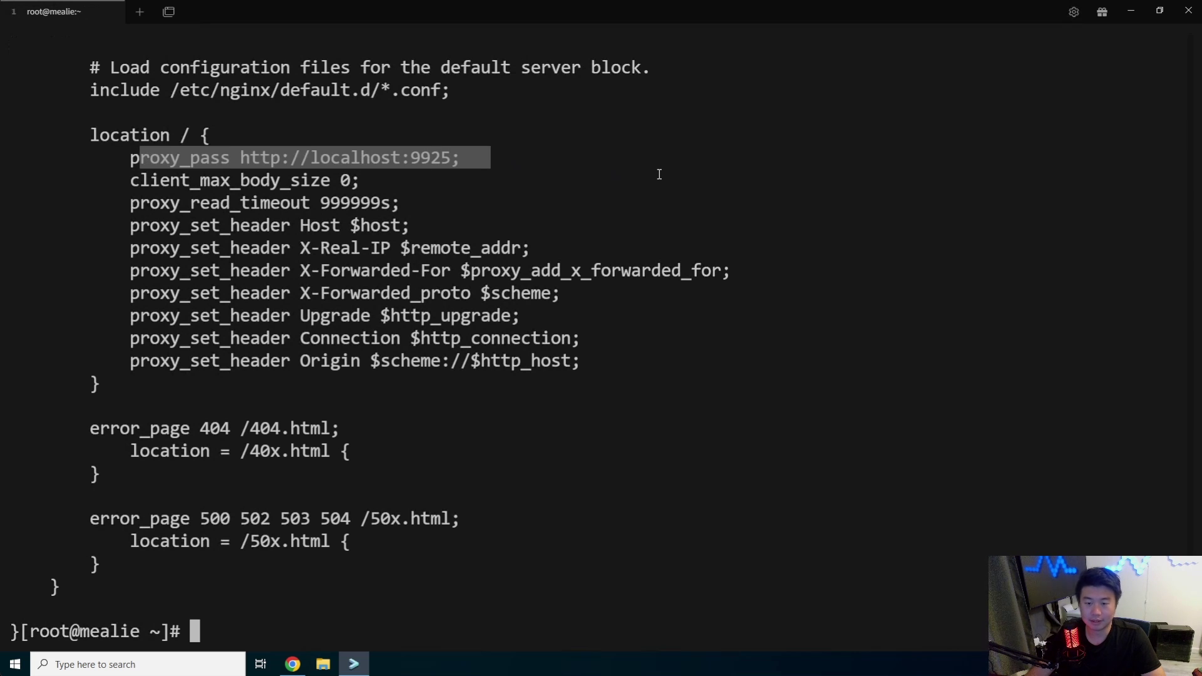
pyautogui.click(659, 174)
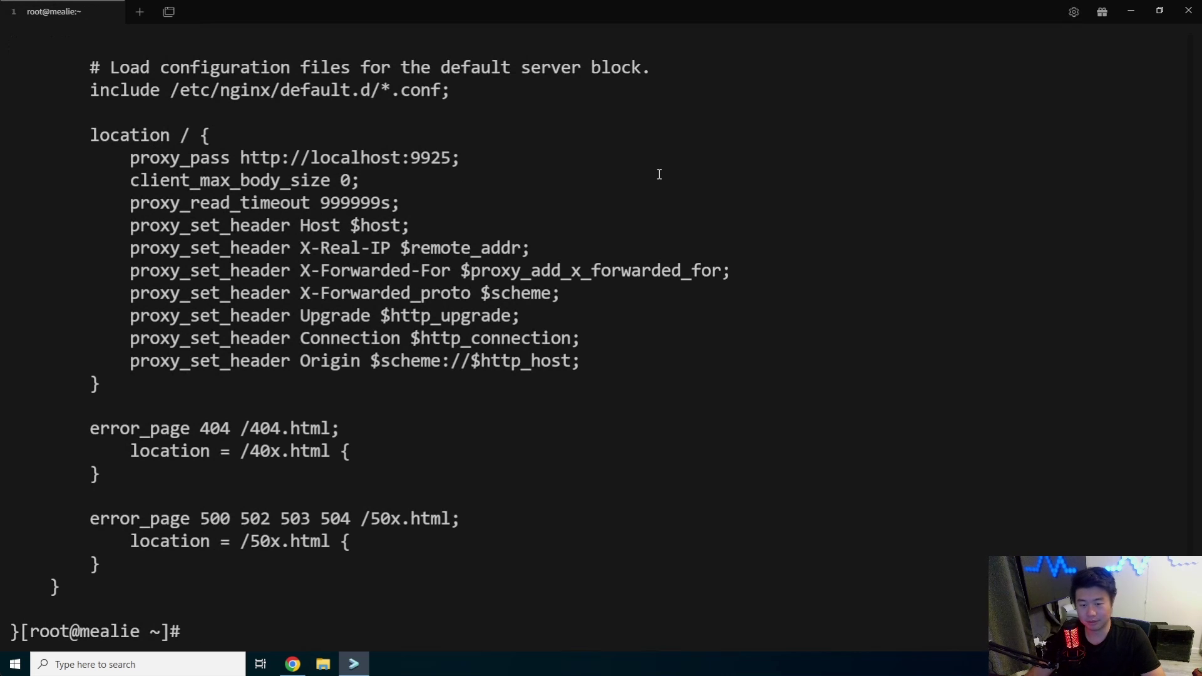
pyautogui.click(299, 664)
pyautogui.hotkey('ctrl', 't')
pyautogui.write('ht')
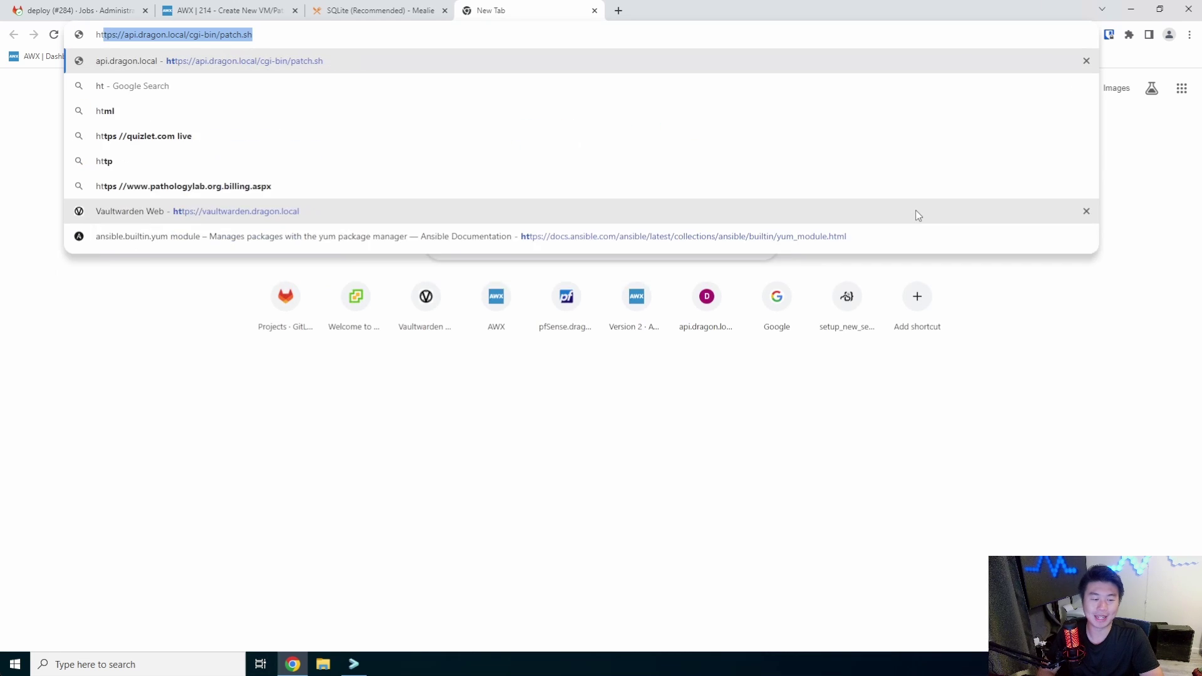
pyautogui.write('tps://mealie')
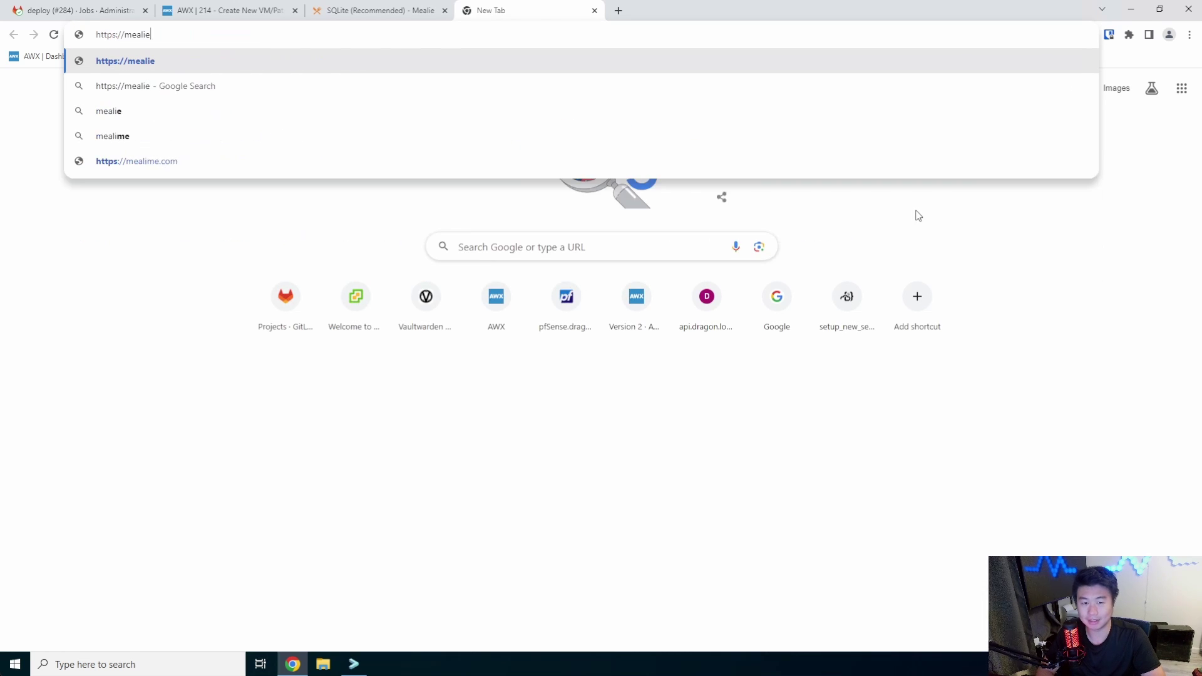
pyautogui.write('.dragon.local')
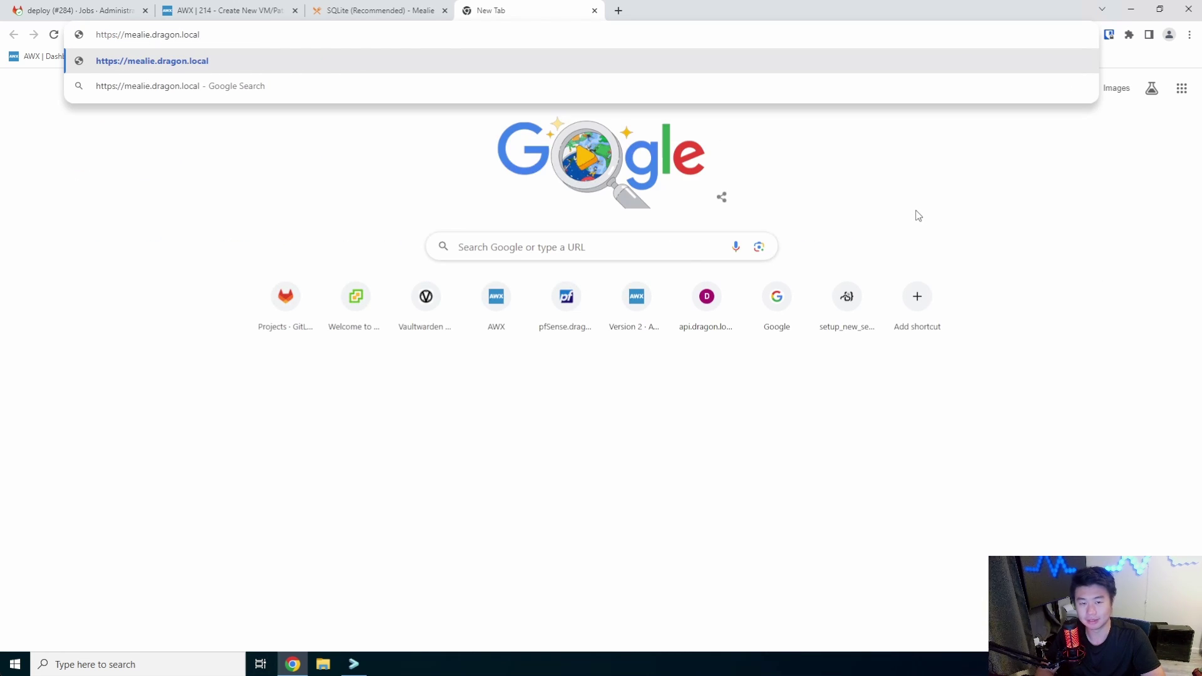
pyautogui.press('Return')
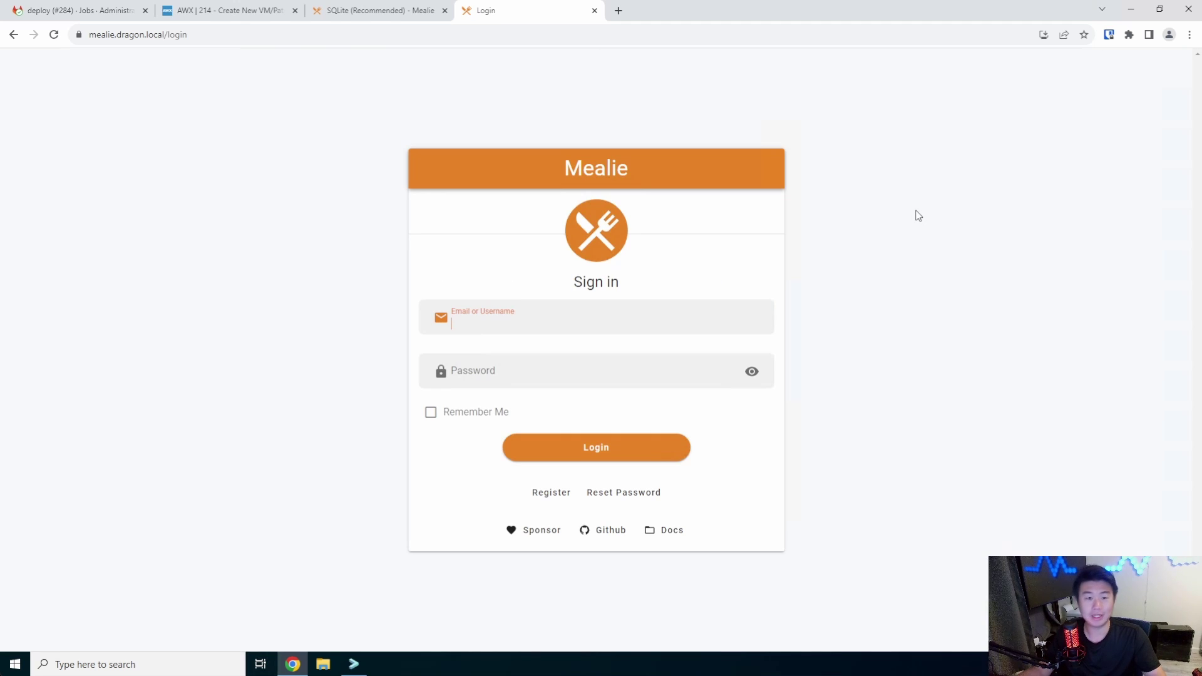
# Start registration with a new group named 'dragon' and submit the group details
pyautogui.click(536, 498)
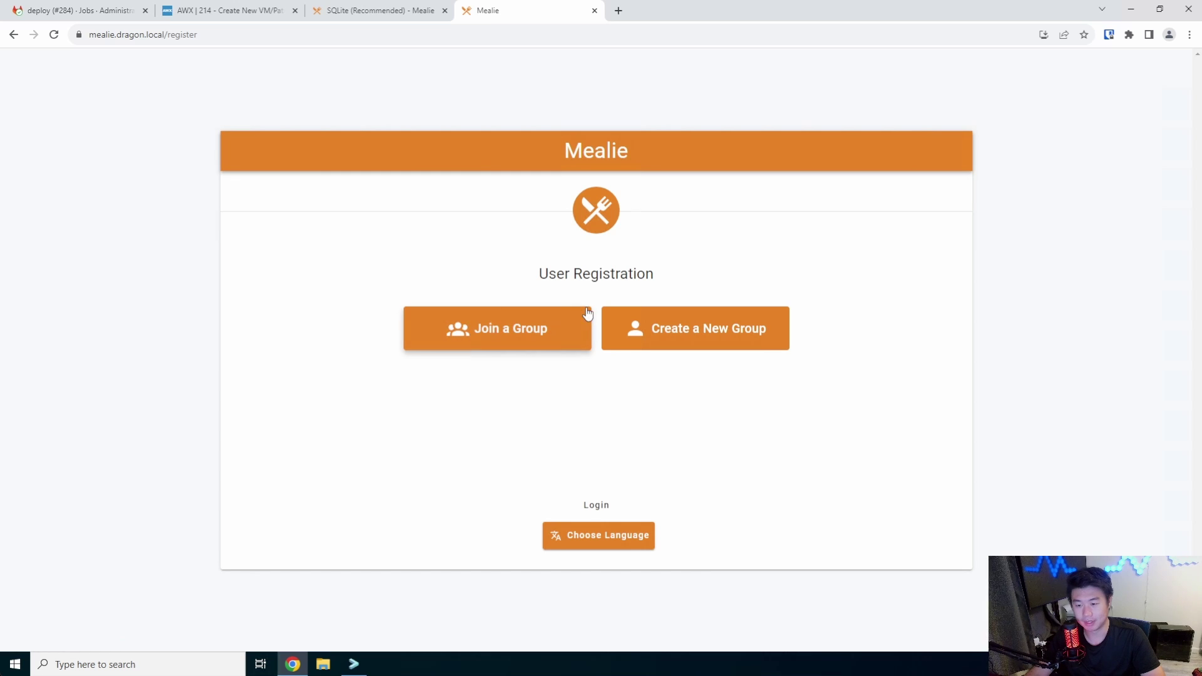
pyautogui.click(651, 323)
pyautogui.click(565, 316)
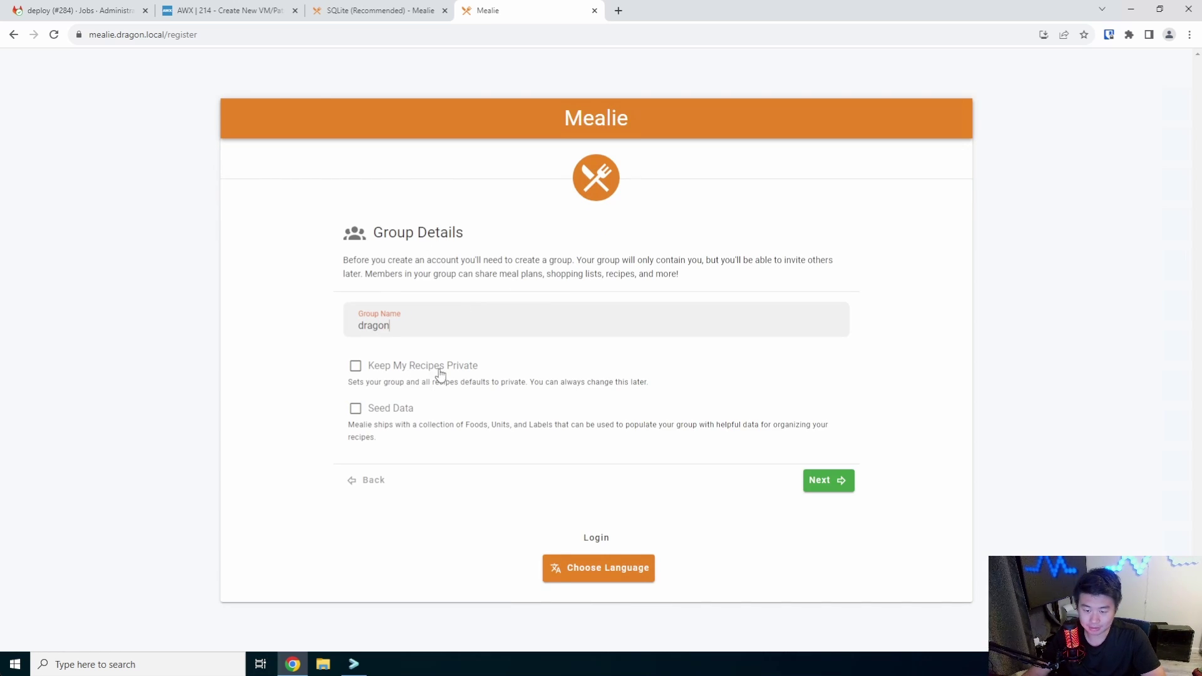
pyautogui.click(817, 482)
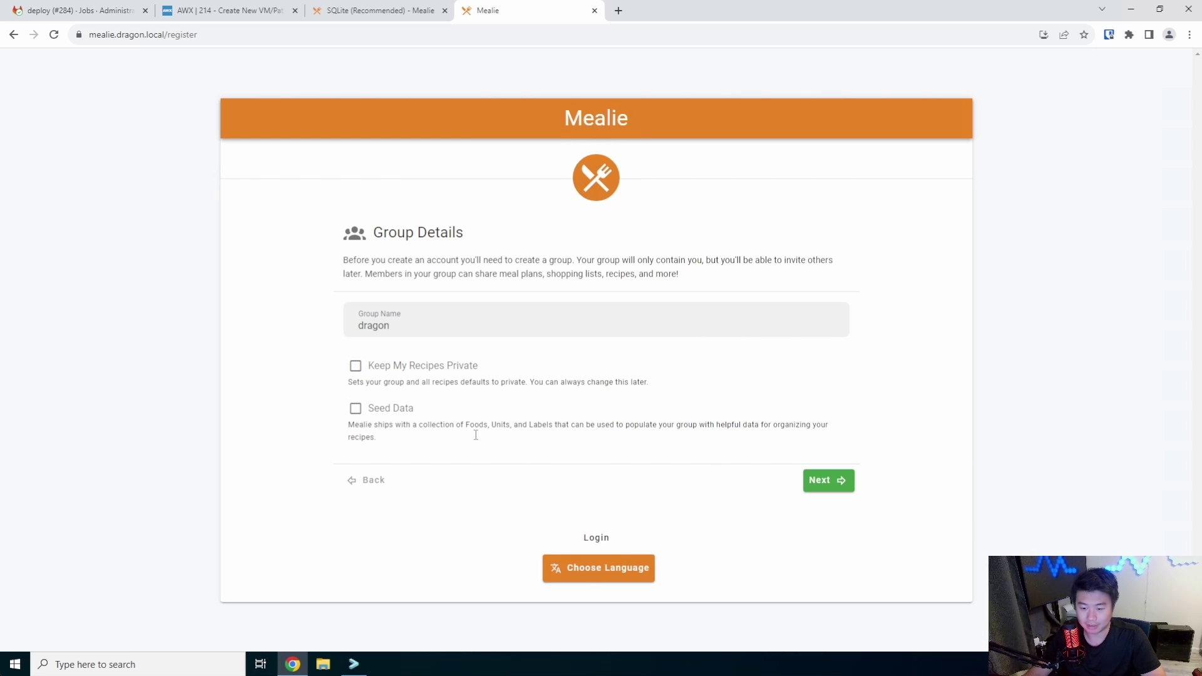
# Enter the account's username, e-mail address and password on the Account Details form
pyautogui.click(825, 481)
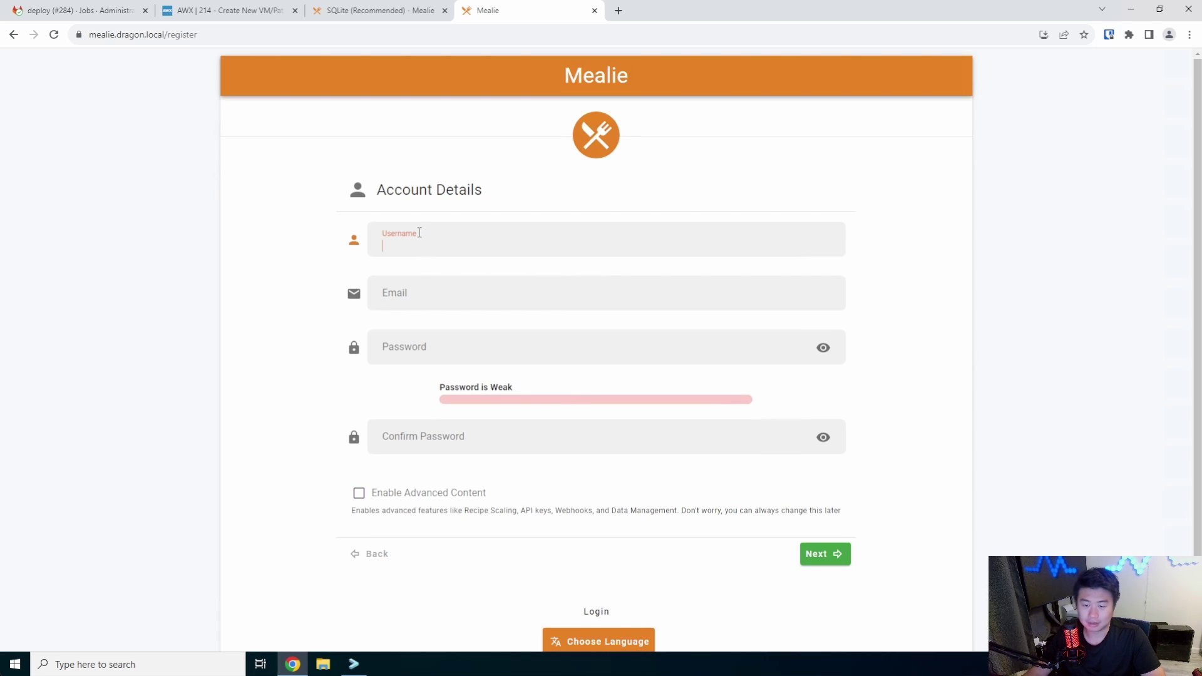
pyautogui.press('Tab')
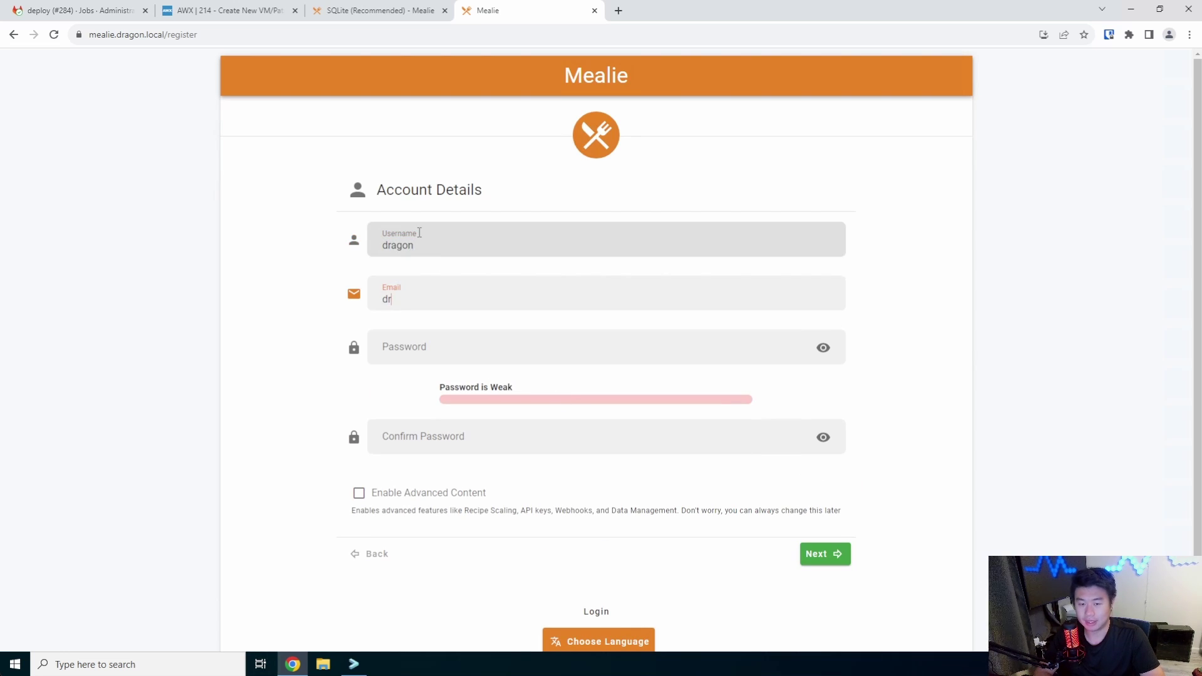
pyautogui.press('Tab')
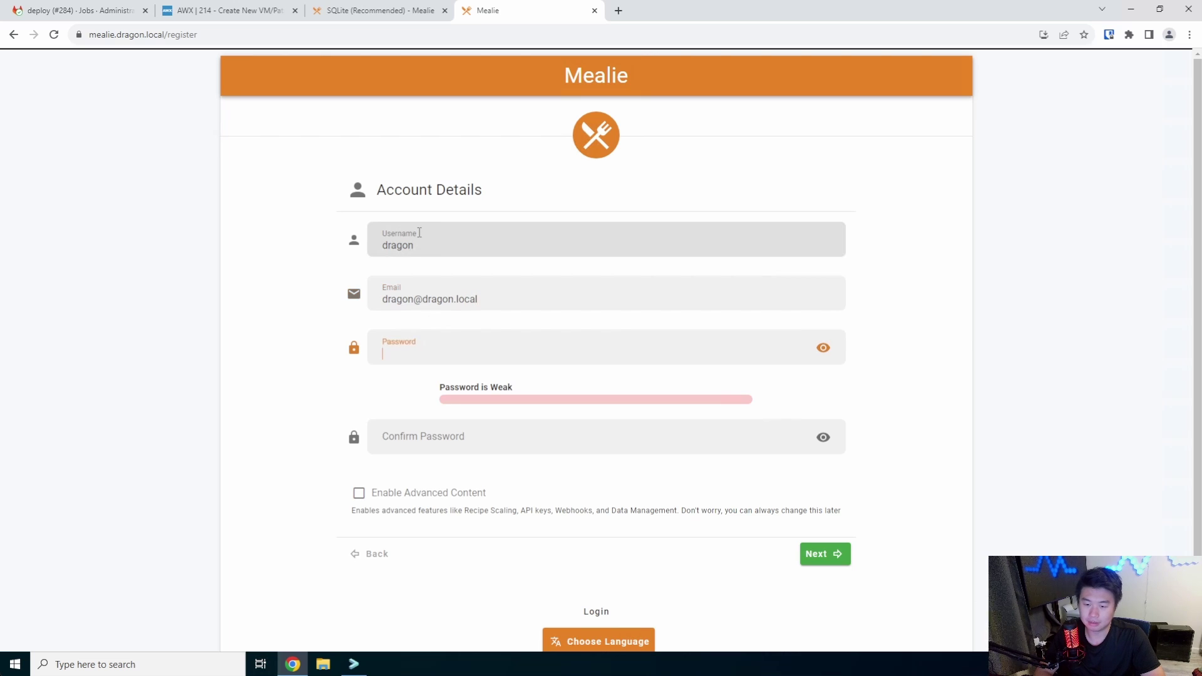
pyautogui.write('*************')
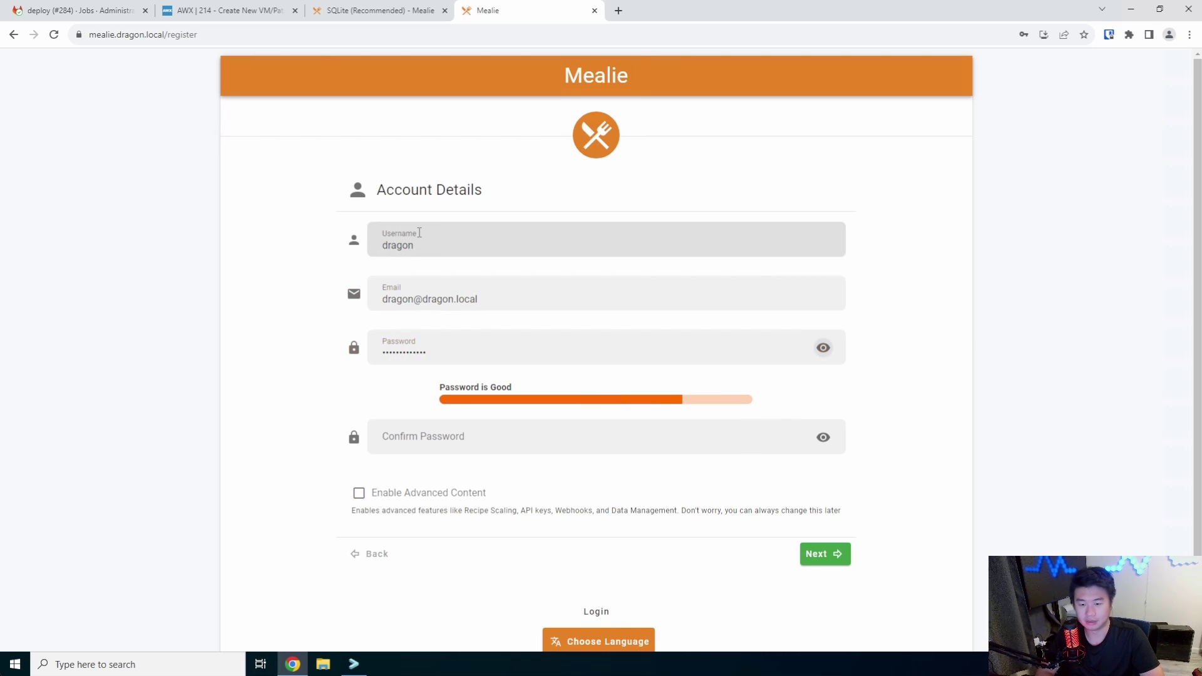
pyautogui.press('Tab')
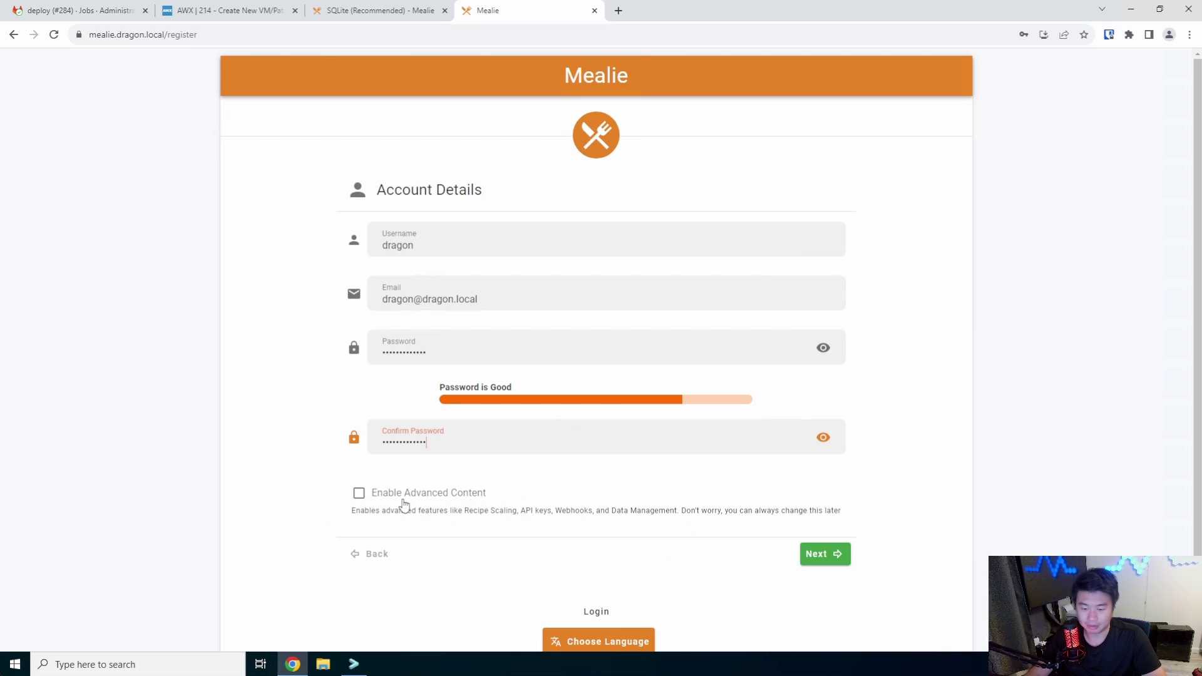
# Finish registration, decline Chrome's password save, and move to the sign-in password
pyautogui.click(815, 553)
pyautogui.click(1064, 214)
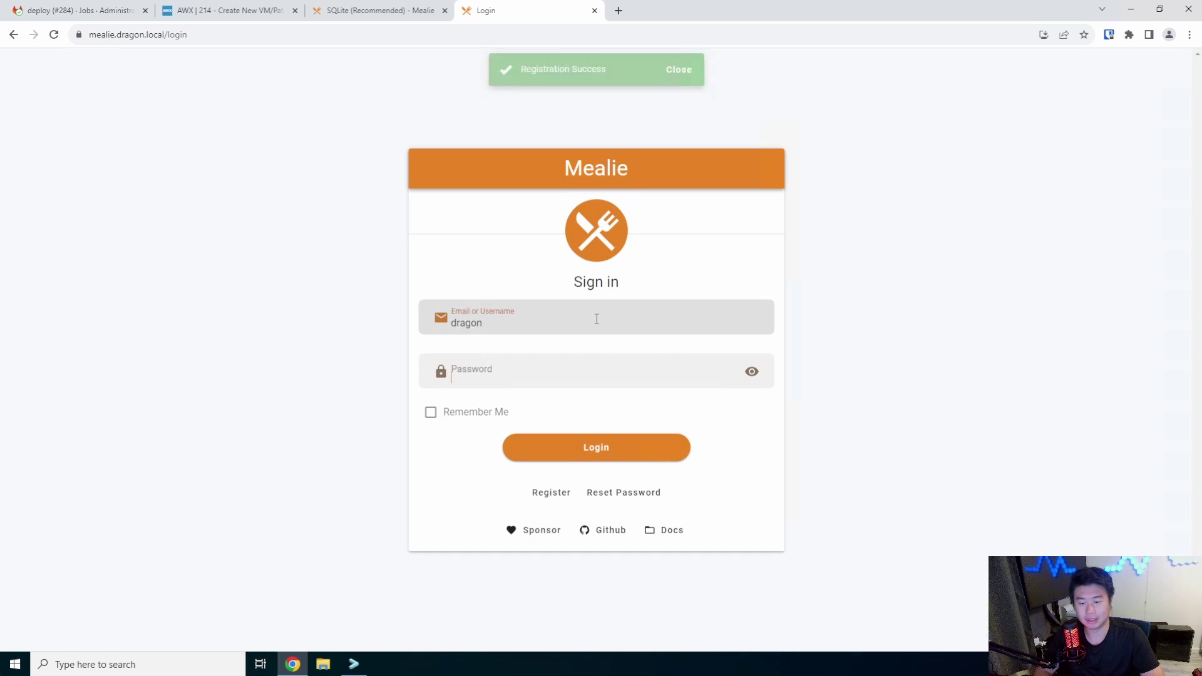
pyautogui.press('Tab')
# Sign in as the new dragon user and dismiss the password manager bar
pyautogui.write('d')
pyautogui.press('Return')
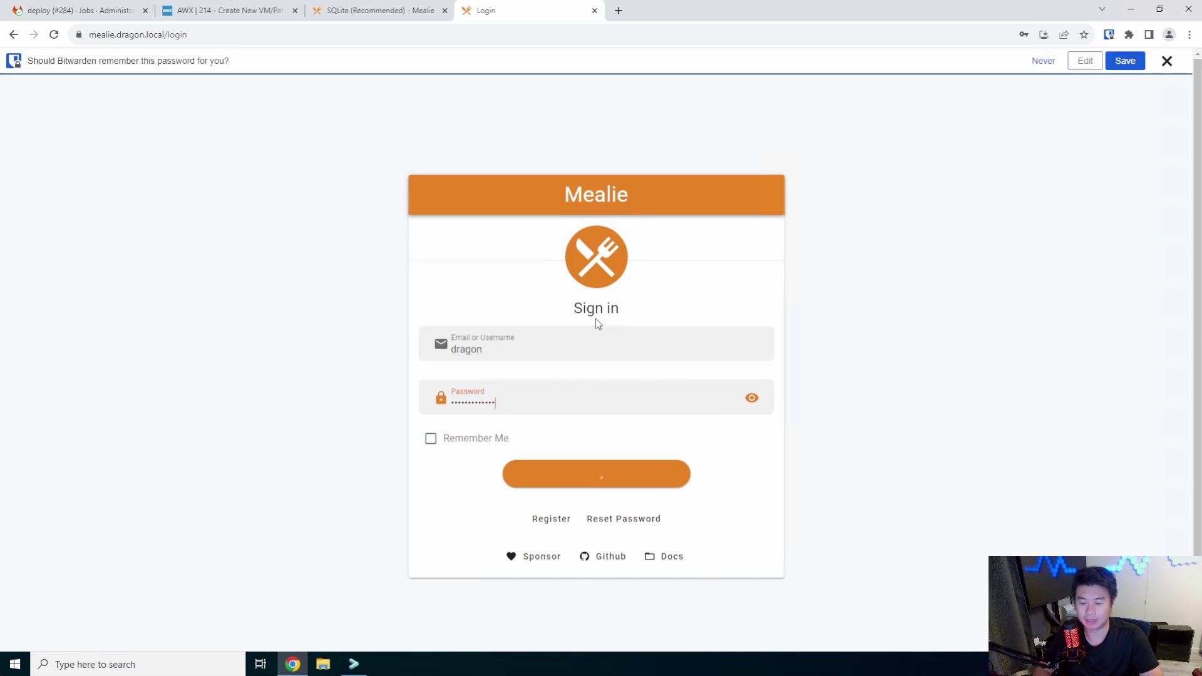
pyautogui.click(1040, 60)
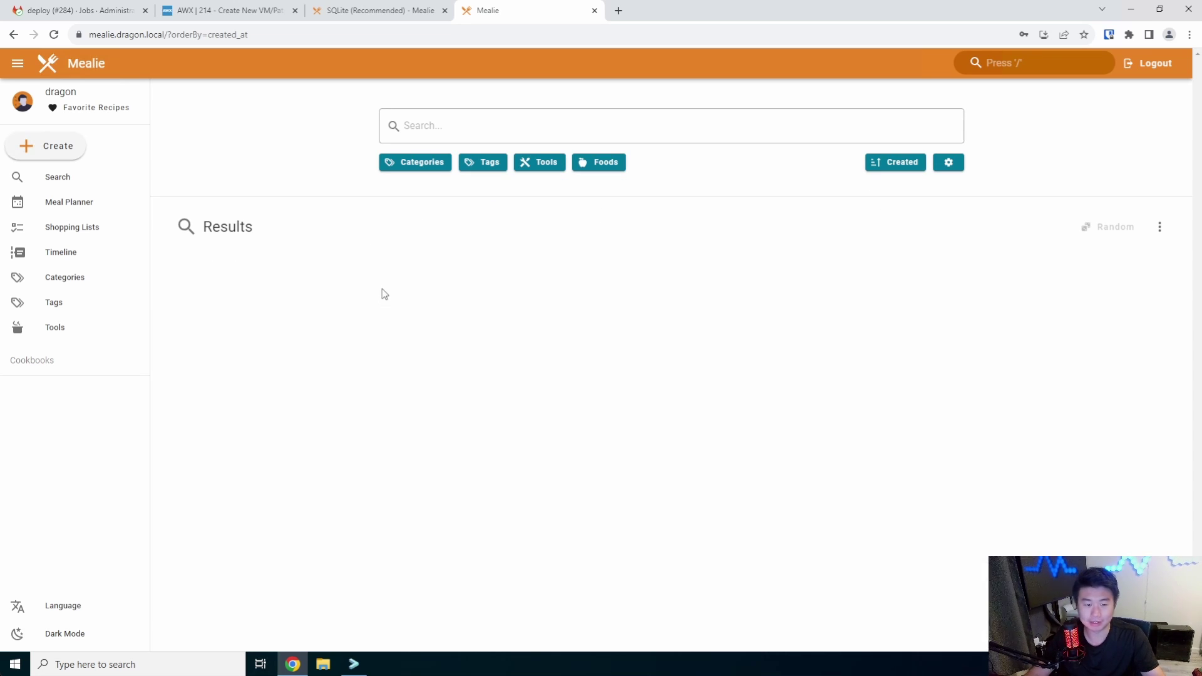
# Explore recipe search, Meal Planner and Shopping Lists, then open Create > Import recipe by URL
pyautogui.click(543, 123)
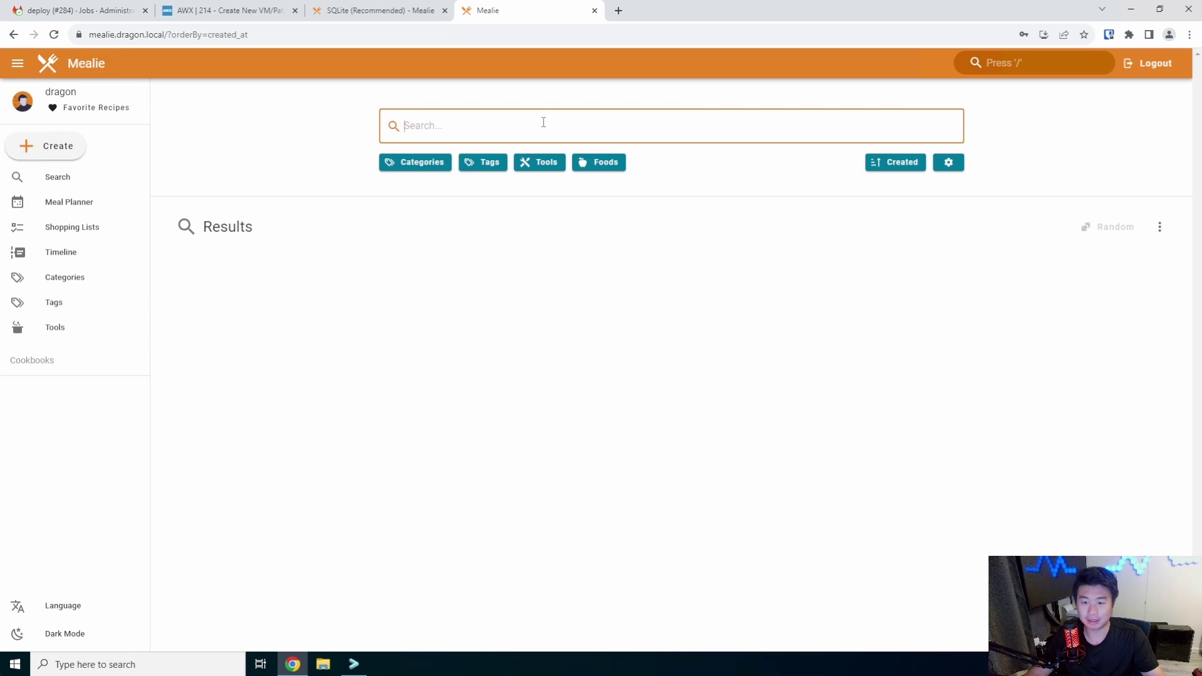
pyautogui.click(385, 303)
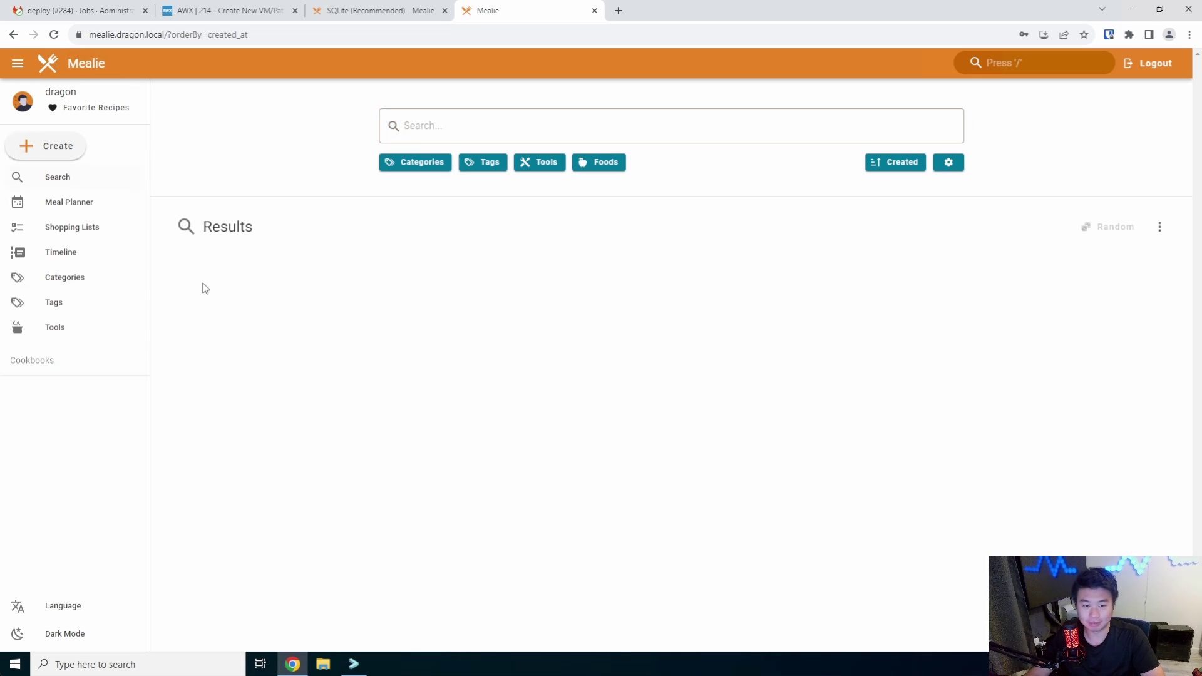
pyautogui.click(90, 202)
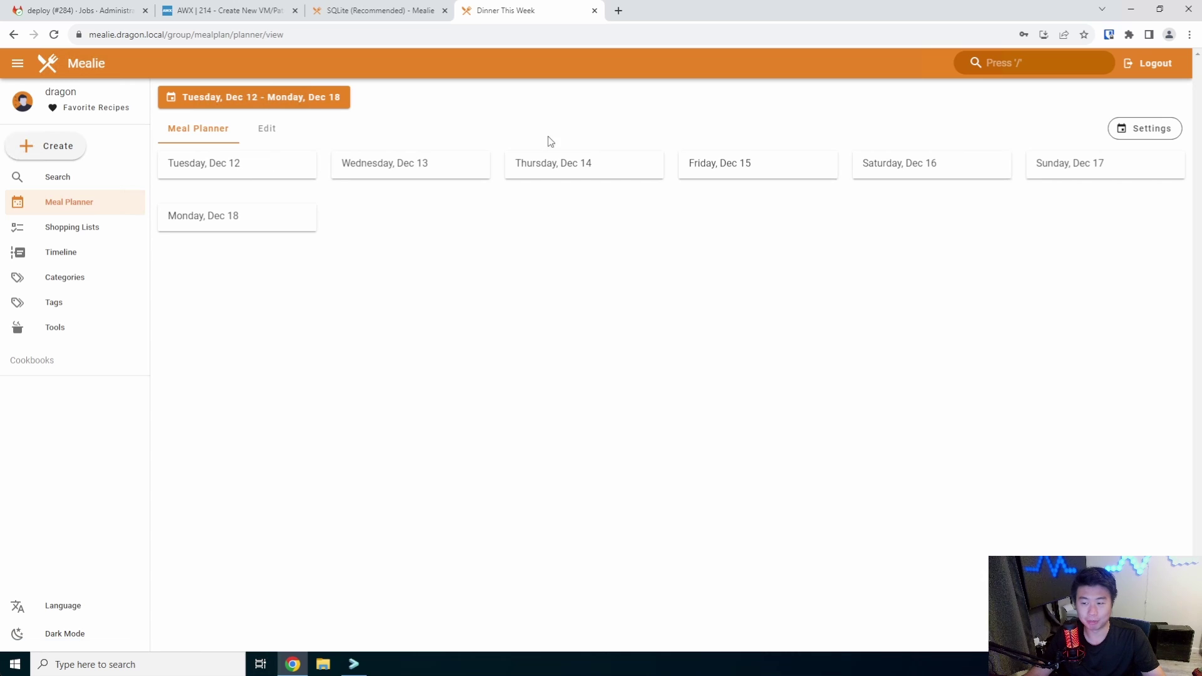
pyautogui.click(273, 143)
pyautogui.click(201, 142)
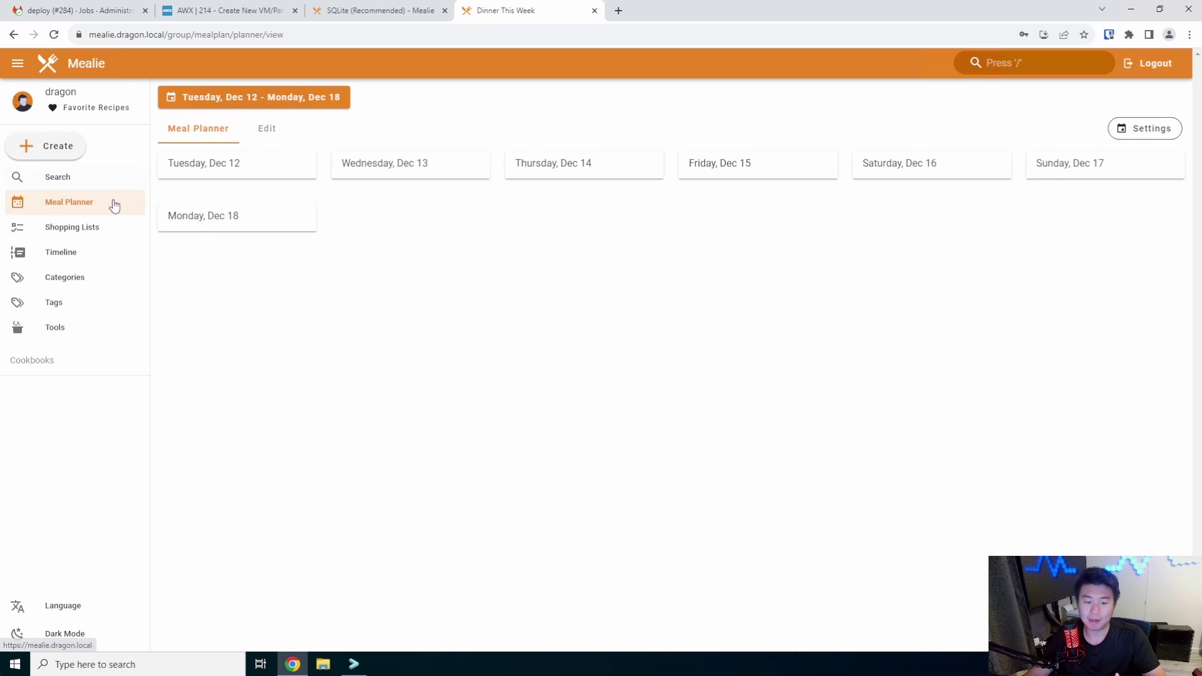
pyautogui.click(87, 229)
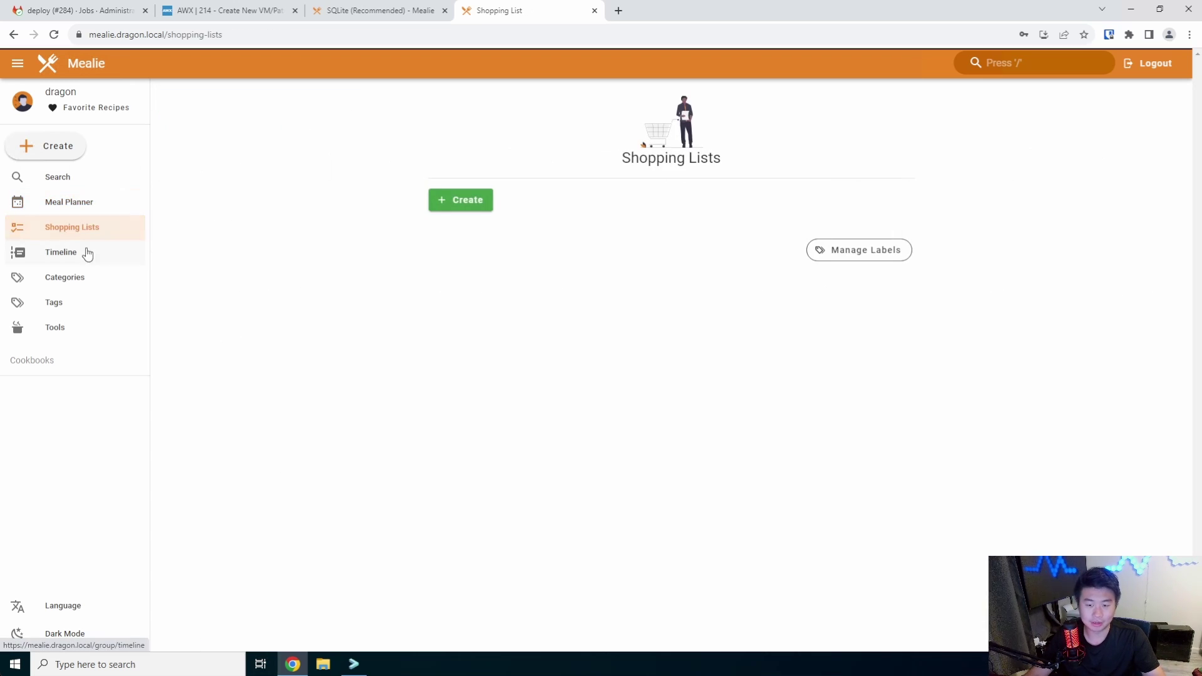
pyautogui.click(458, 199)
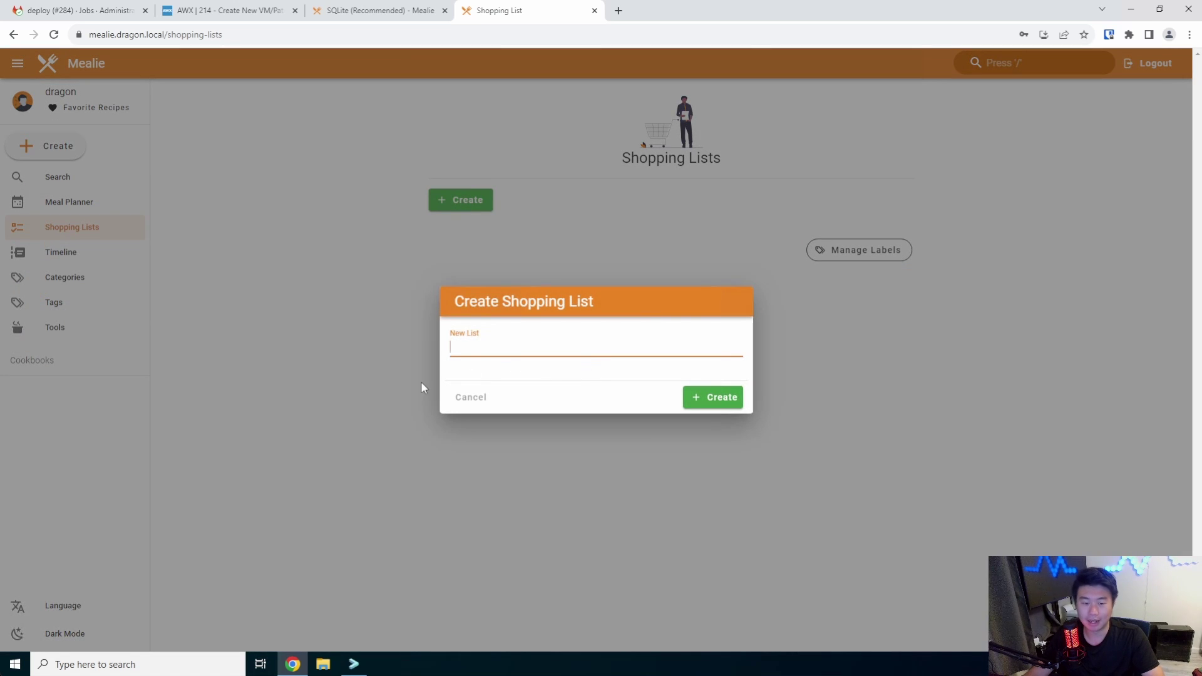
pyautogui.click(420, 383)
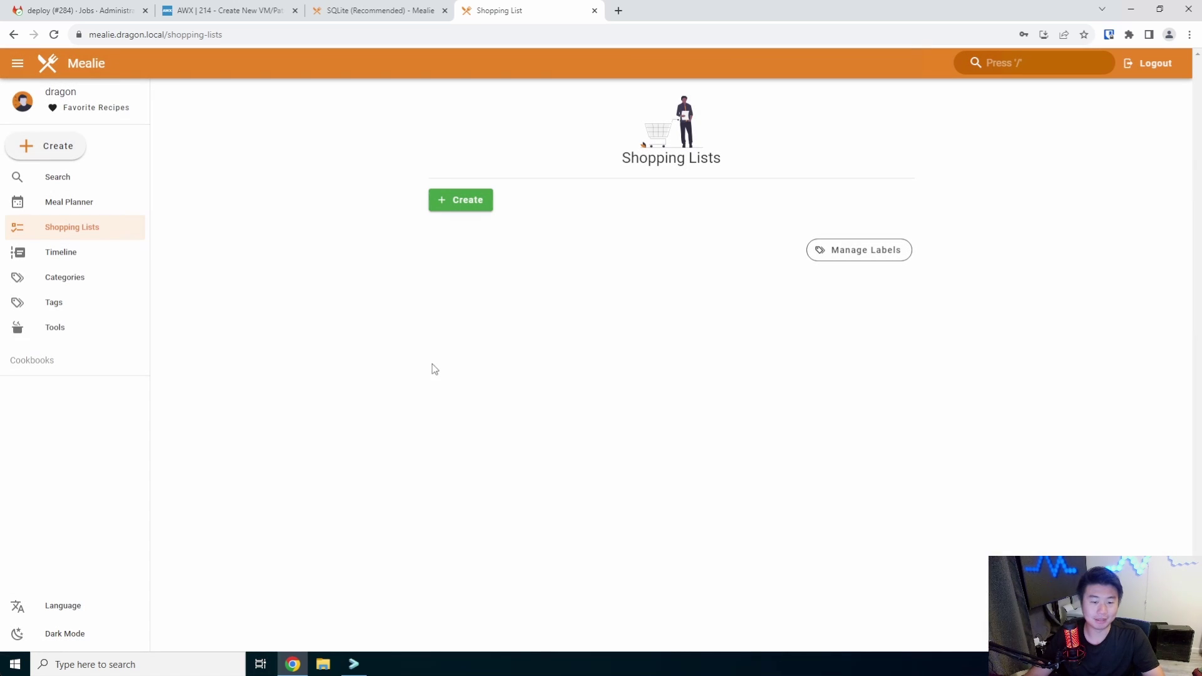
pyautogui.click(13, 154)
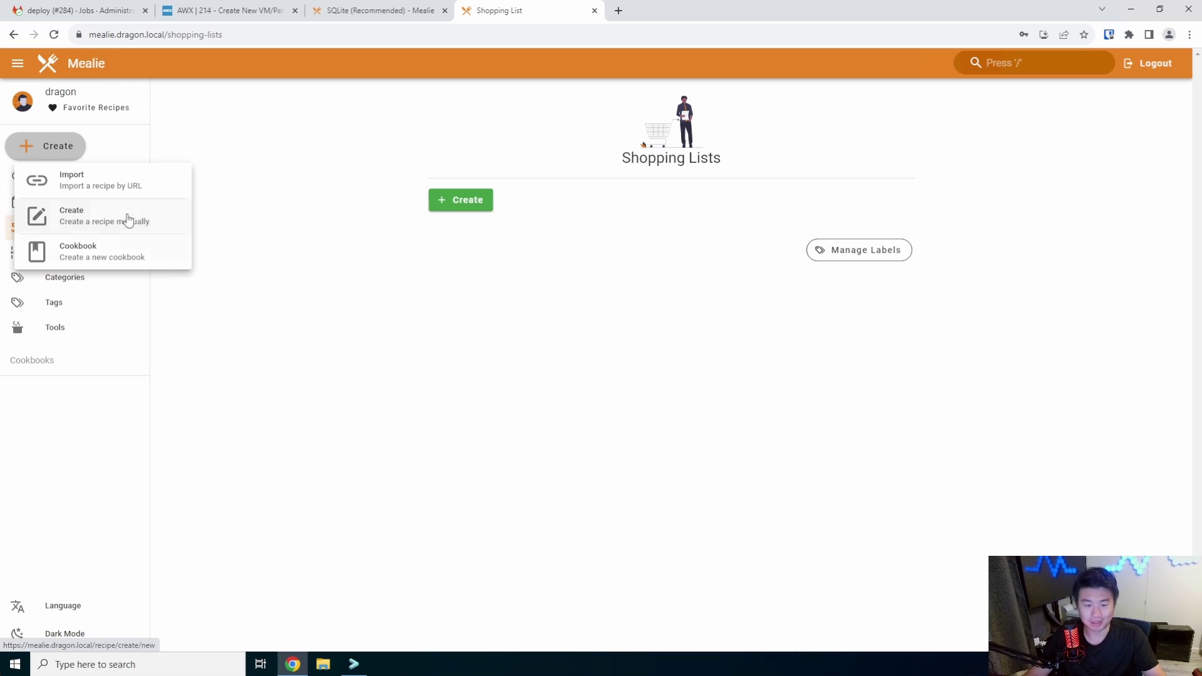
pyautogui.click(129, 187)
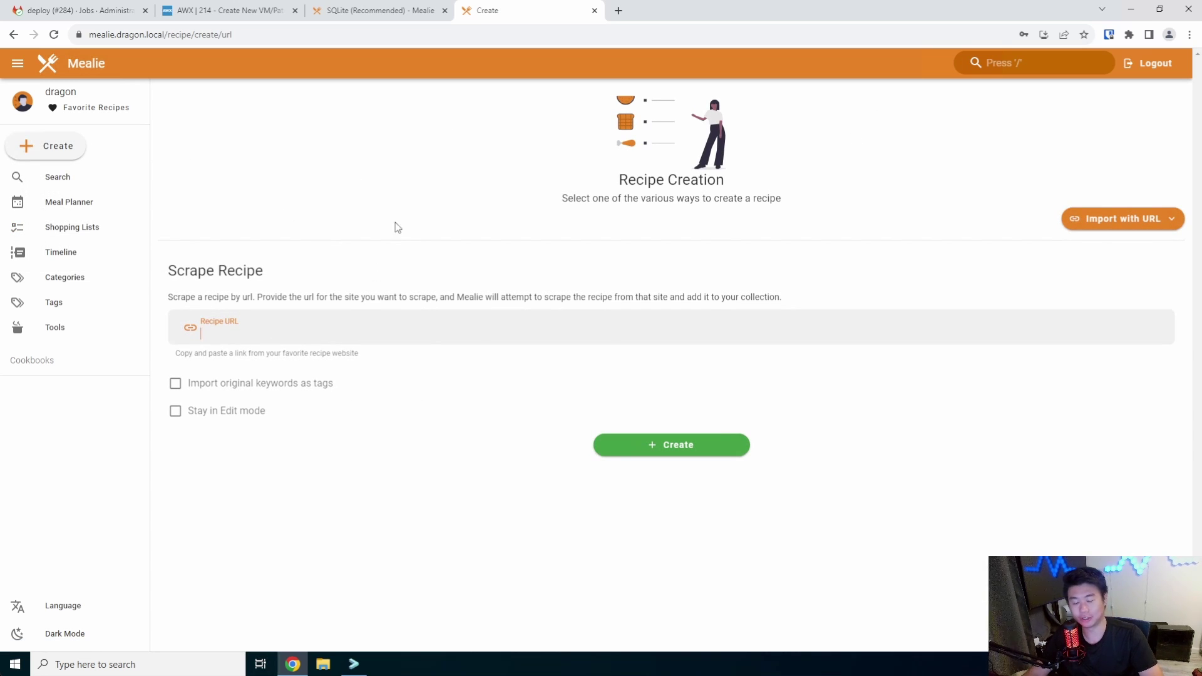
# Search the web for 'orange chicken recipe' and copy the Chinese Orange Chicken link
pyautogui.hotkey('ctrl', 't')
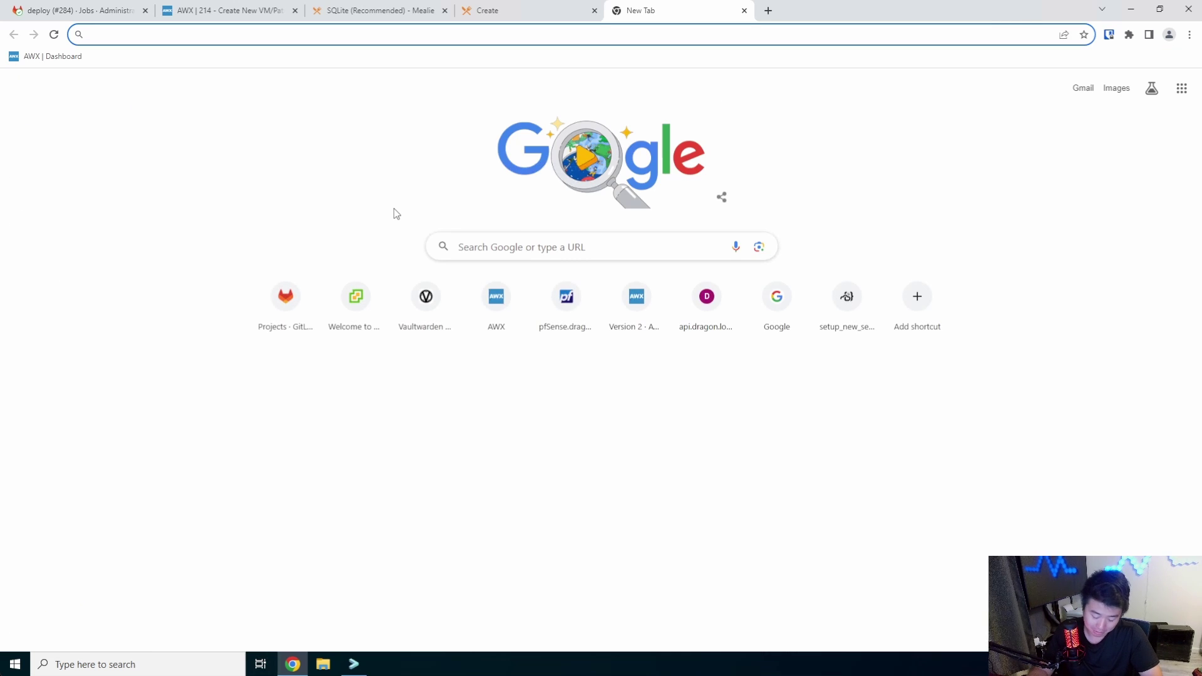
pyautogui.write('orange ')
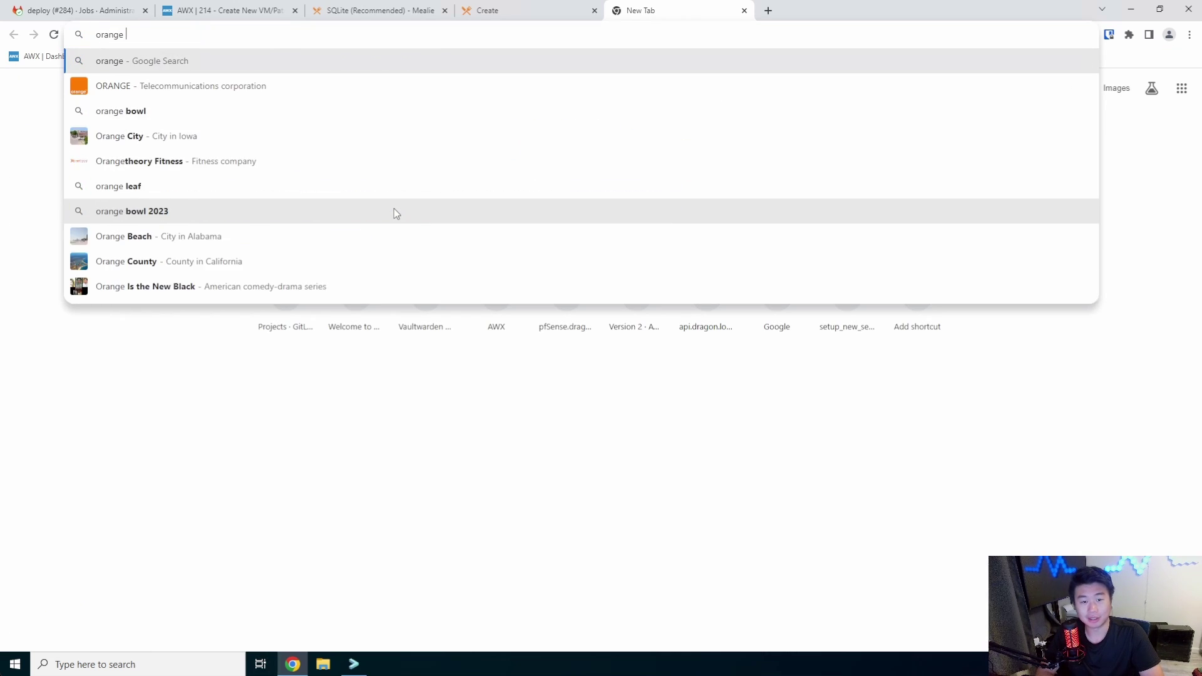
pyautogui.write('chicken recip')
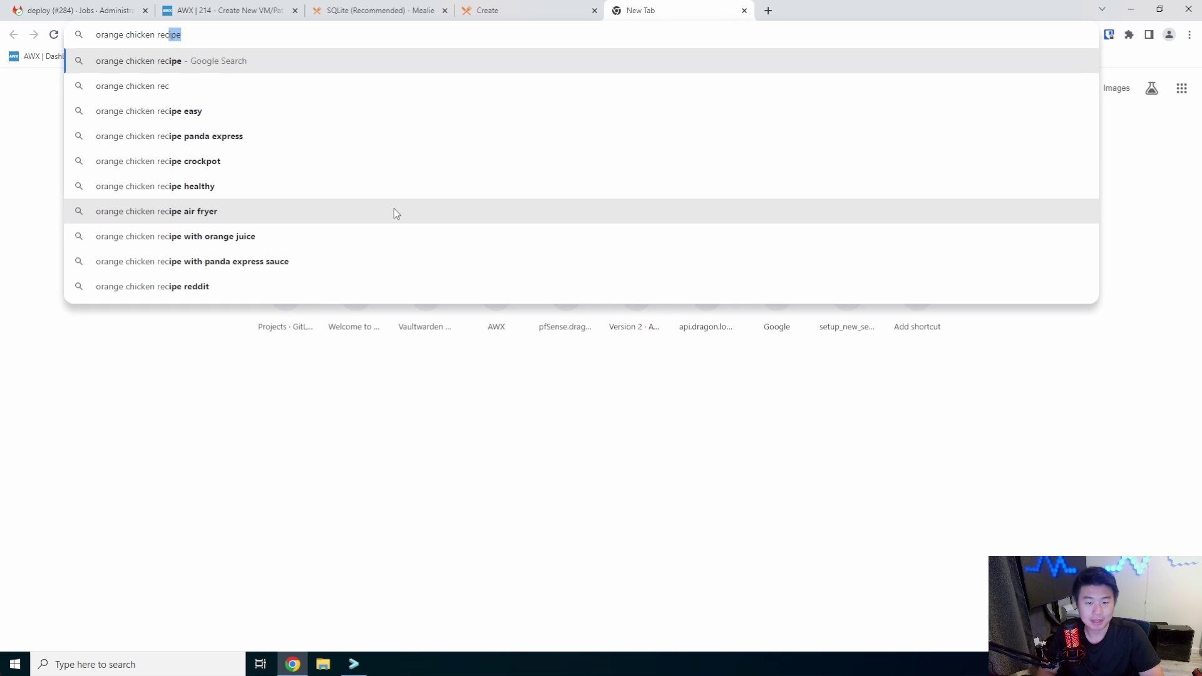
pyautogui.write('e')
pyautogui.press('Return')
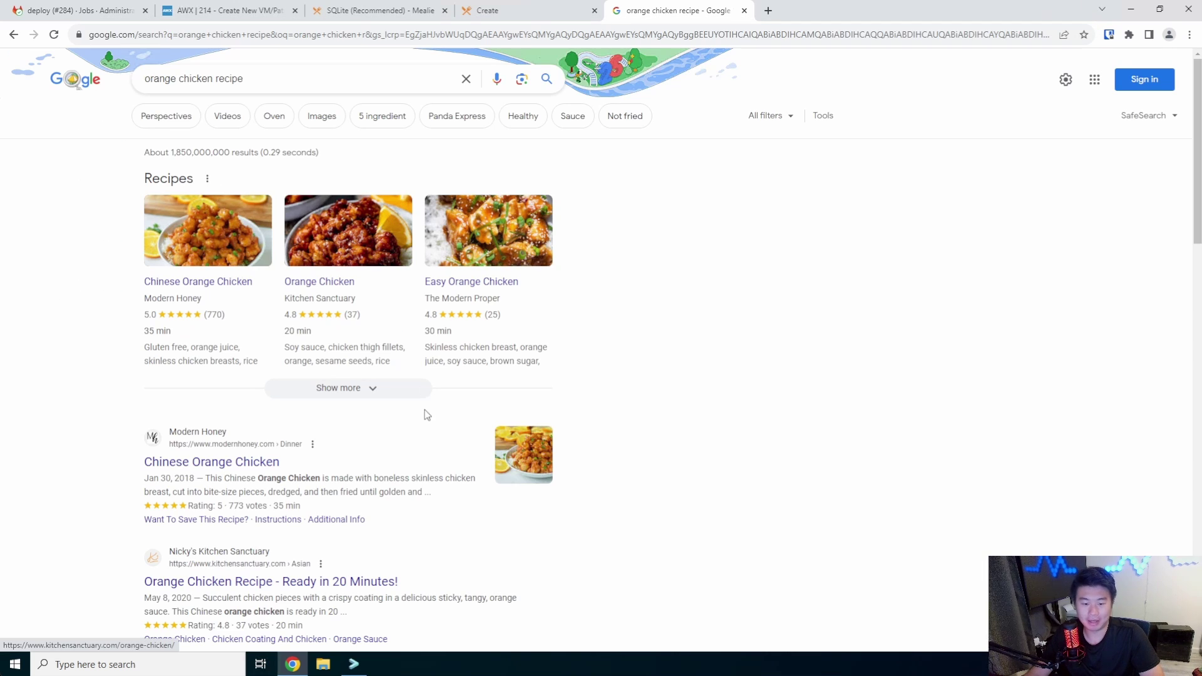
pyautogui.rightClick(181, 464)
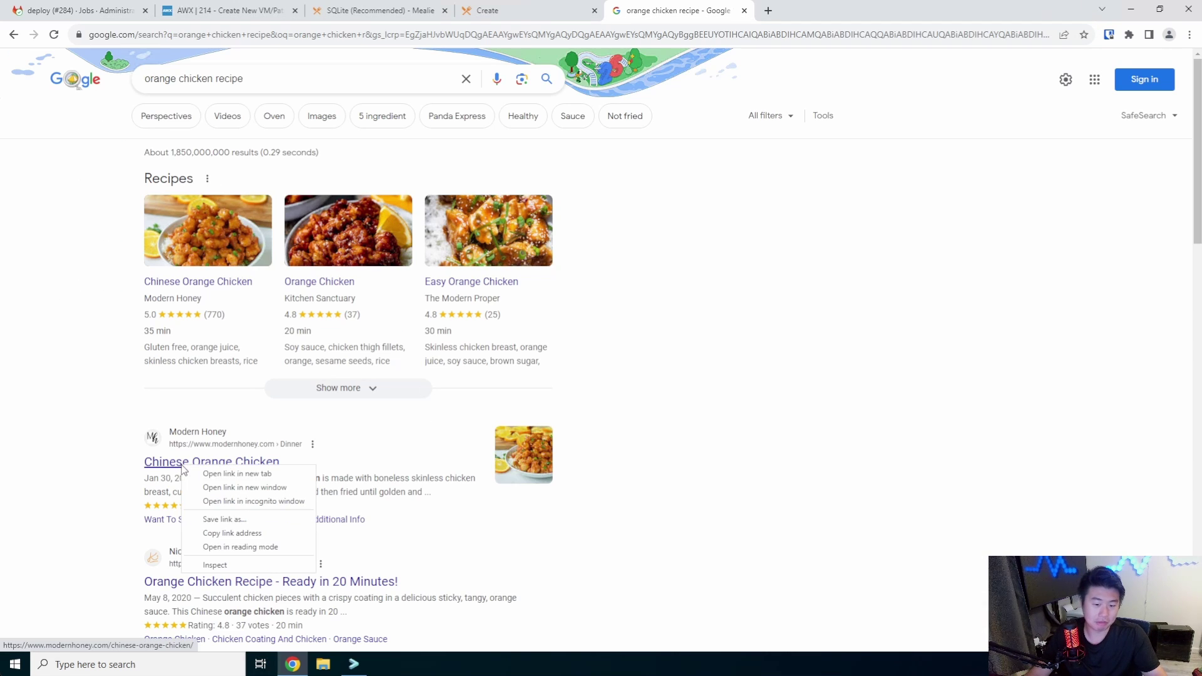
pyautogui.click(249, 533)
# Paste the Modern Honey link into Mealie's Recipe URL field and import it
pyautogui.click(528, 11)
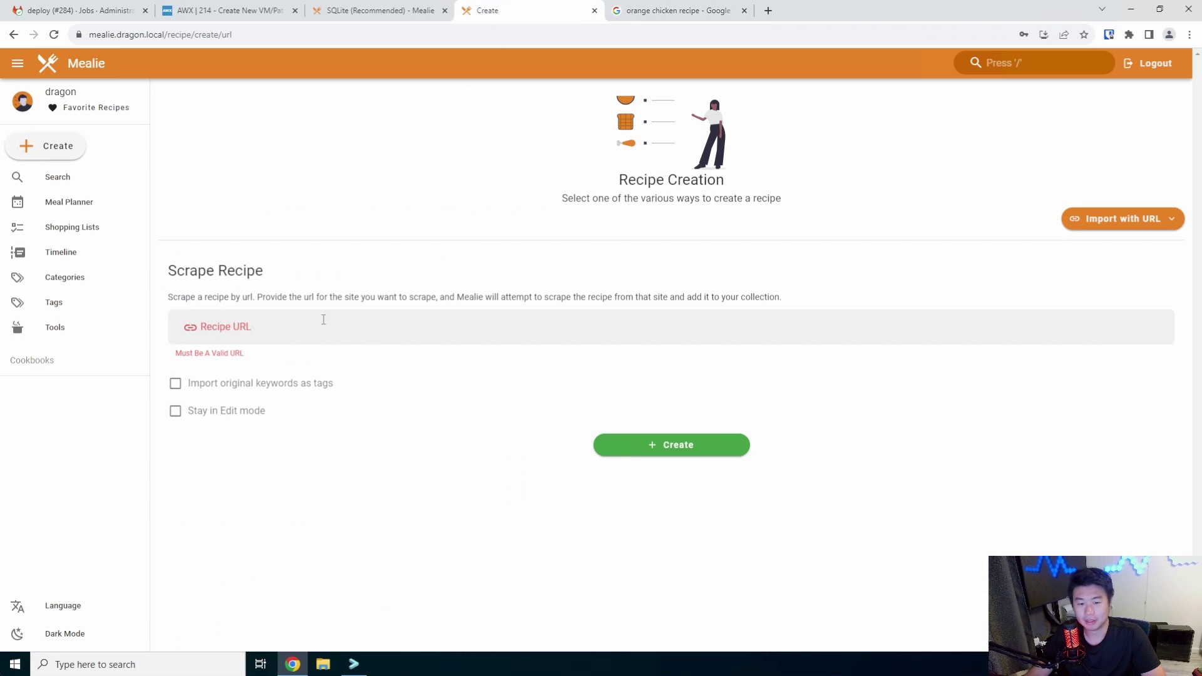
pyautogui.click(313, 342)
pyautogui.hotkey('ctrl', 'v')
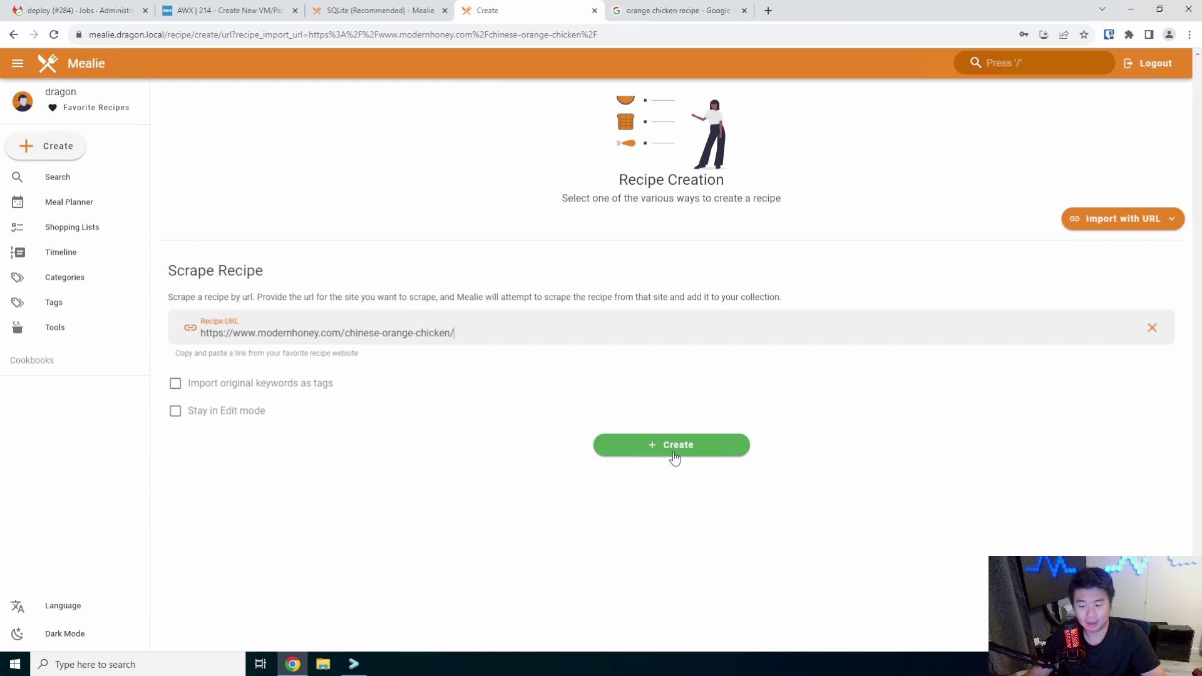
pyautogui.click(674, 457)
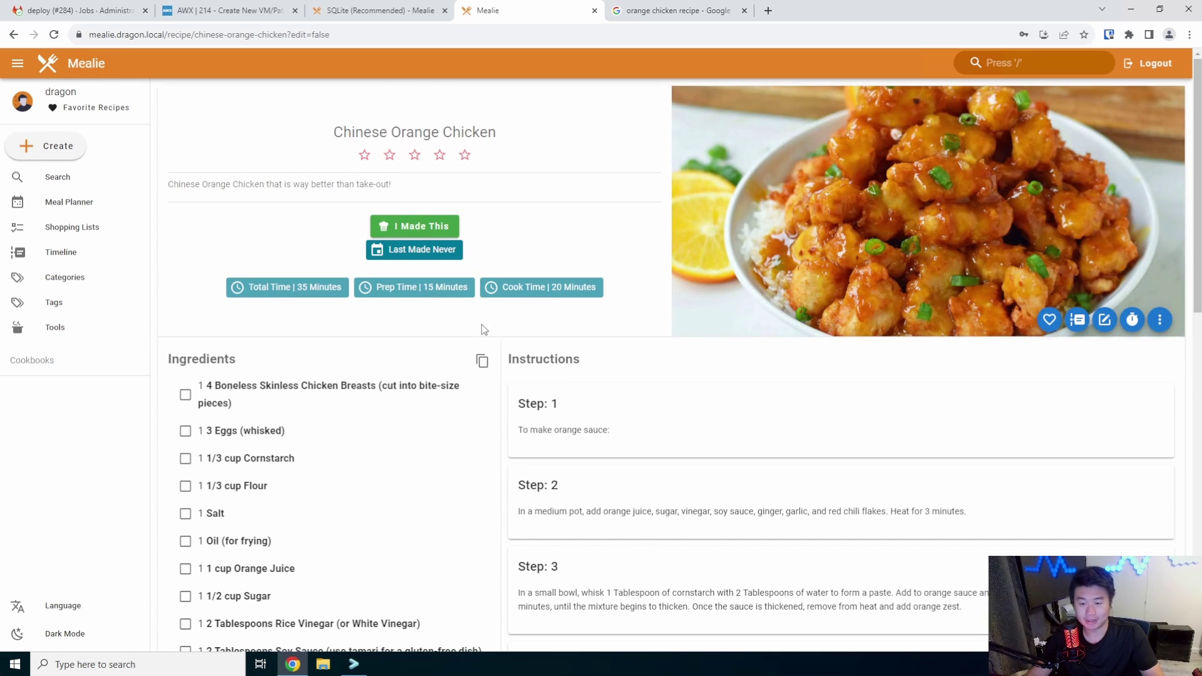
# Scroll through the imported Chinese Orange Chicken recipe and toggle Step 1 done and back
pyautogui.scroll(-2, 451, 311)
pyautogui.scroll(2, 445, 294)
pyautogui.scroll(-3, 305, 282)
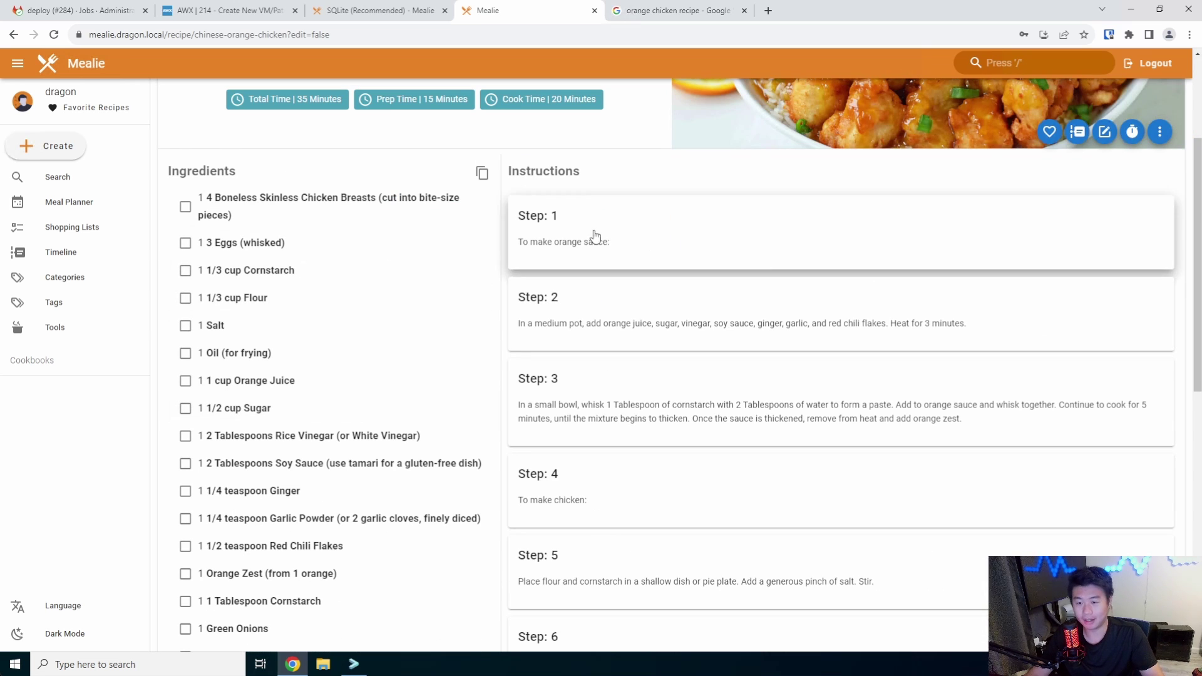
pyautogui.scroll(-1, 585, 182)
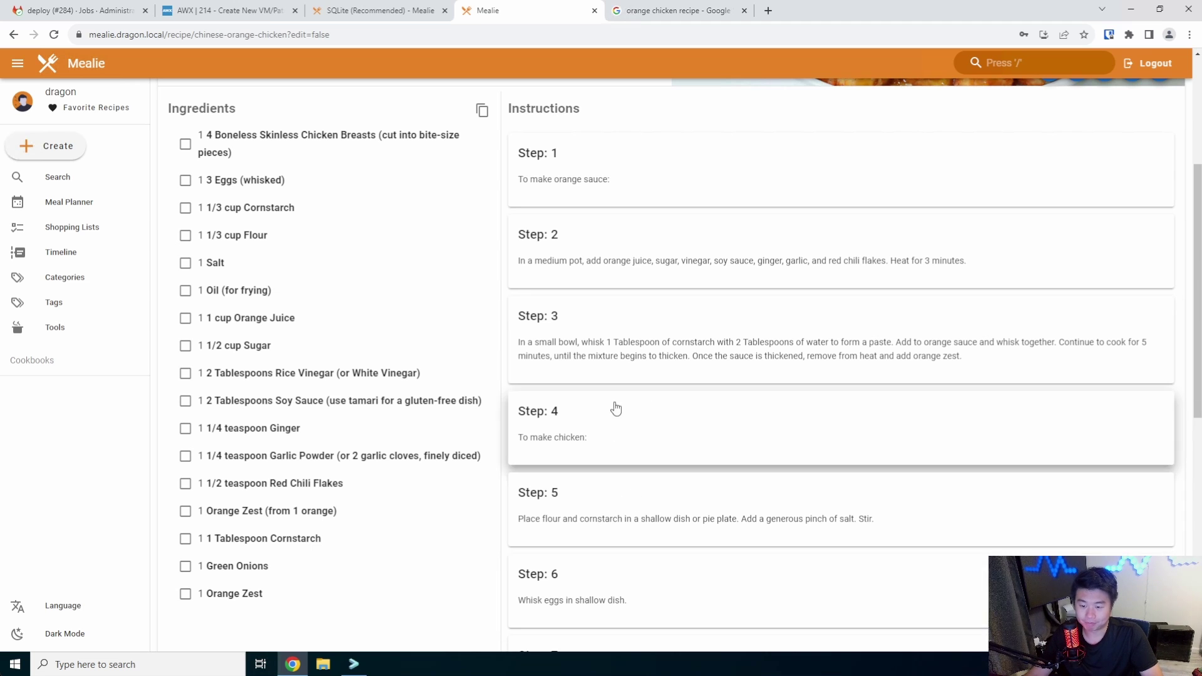
pyautogui.scroll(1, 697, 306)
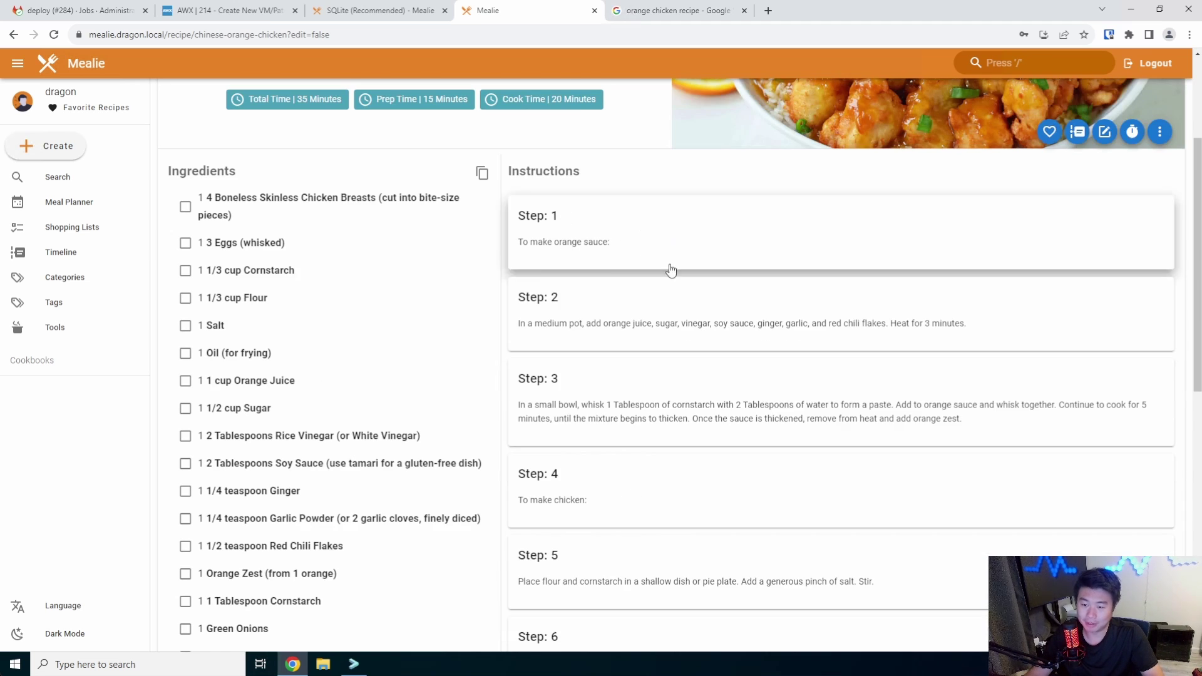
pyautogui.click(604, 250)
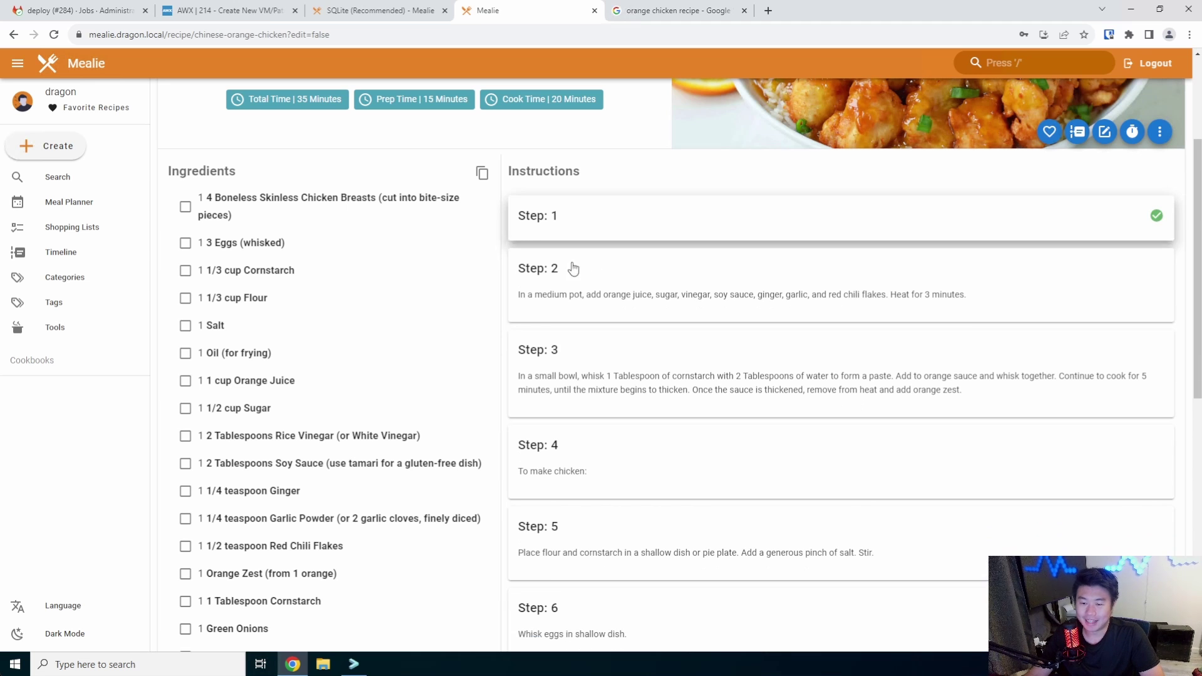
pyautogui.click(601, 221)
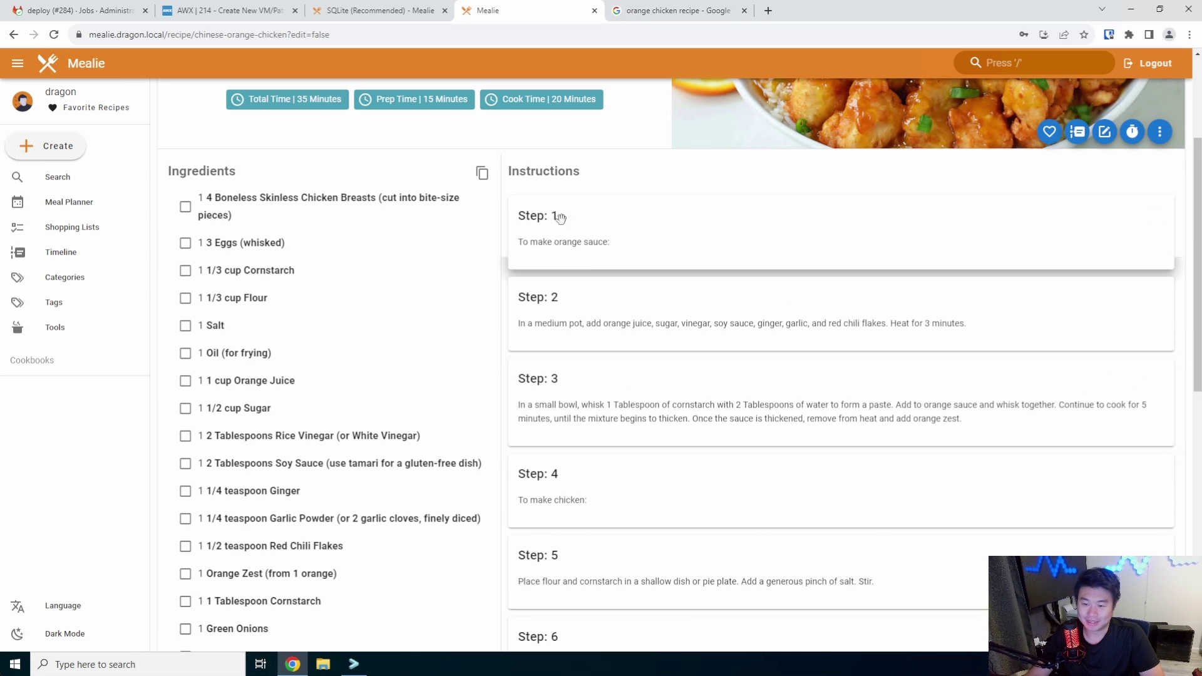
pyautogui.click(673, 11)
# Copy the first how-to step paragraph from Modern Honey's Chinese Orange Chicken page
pyautogui.click(211, 463)
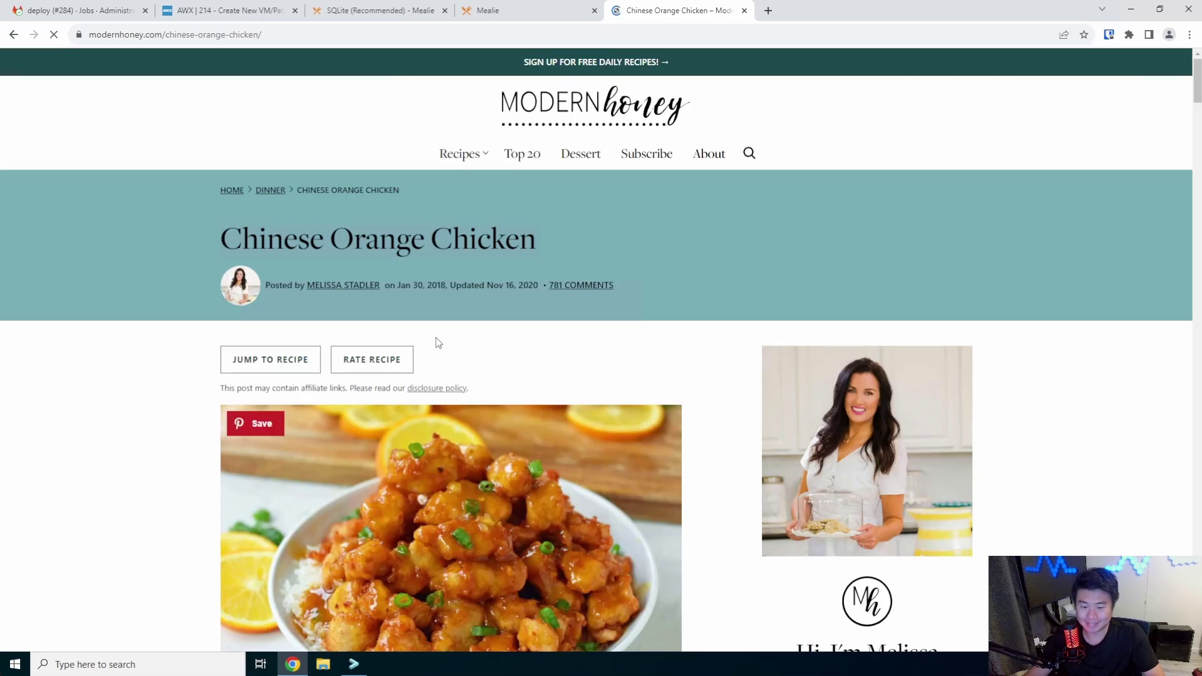
pyautogui.scroll(-10, 437, 344)
pyautogui.scroll(-20, 437, 347)
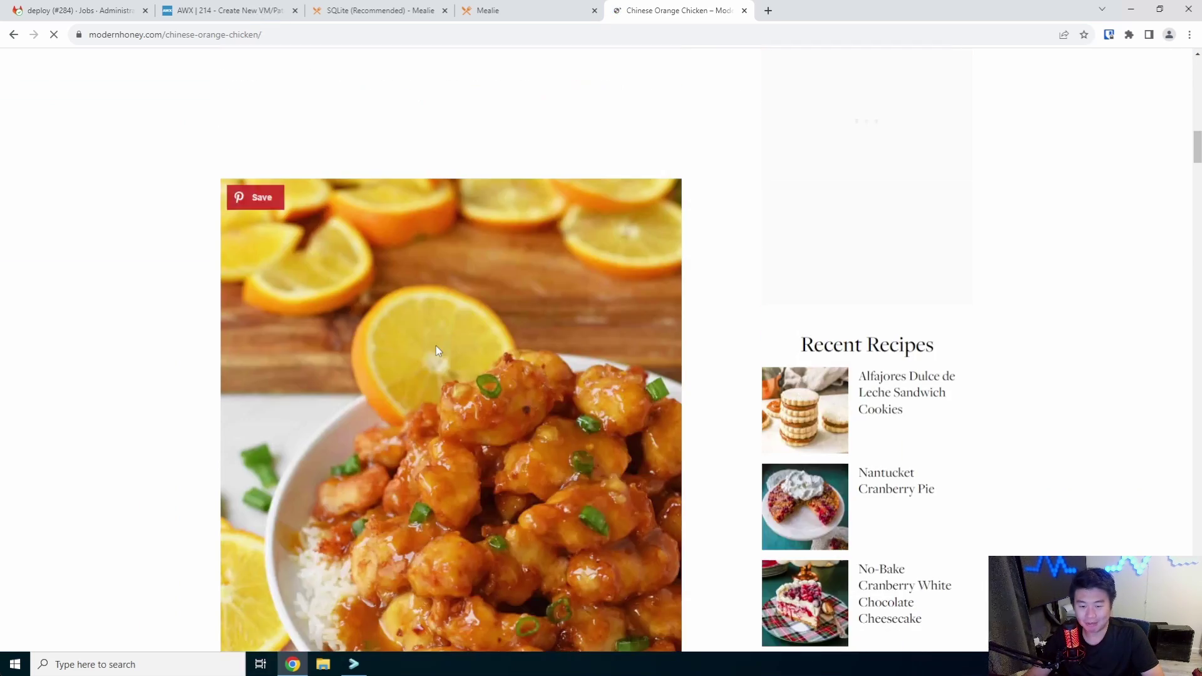
pyautogui.scroll(-15, 438, 349)
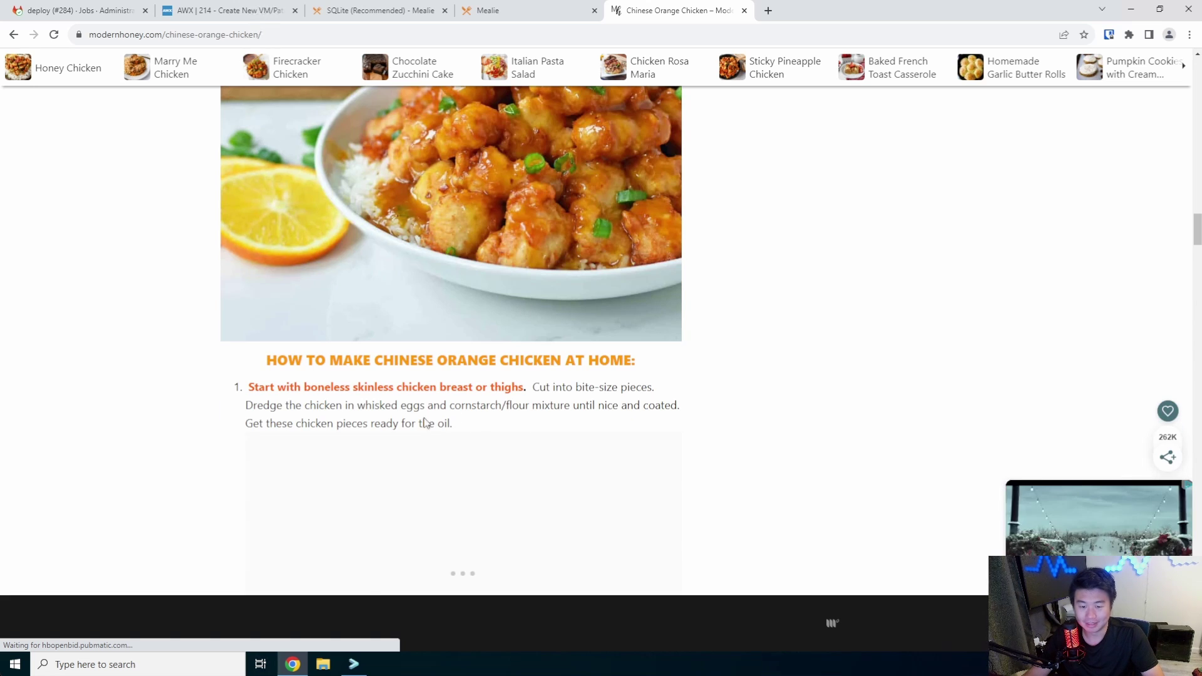
pyautogui.scroll(-3, 616, 358)
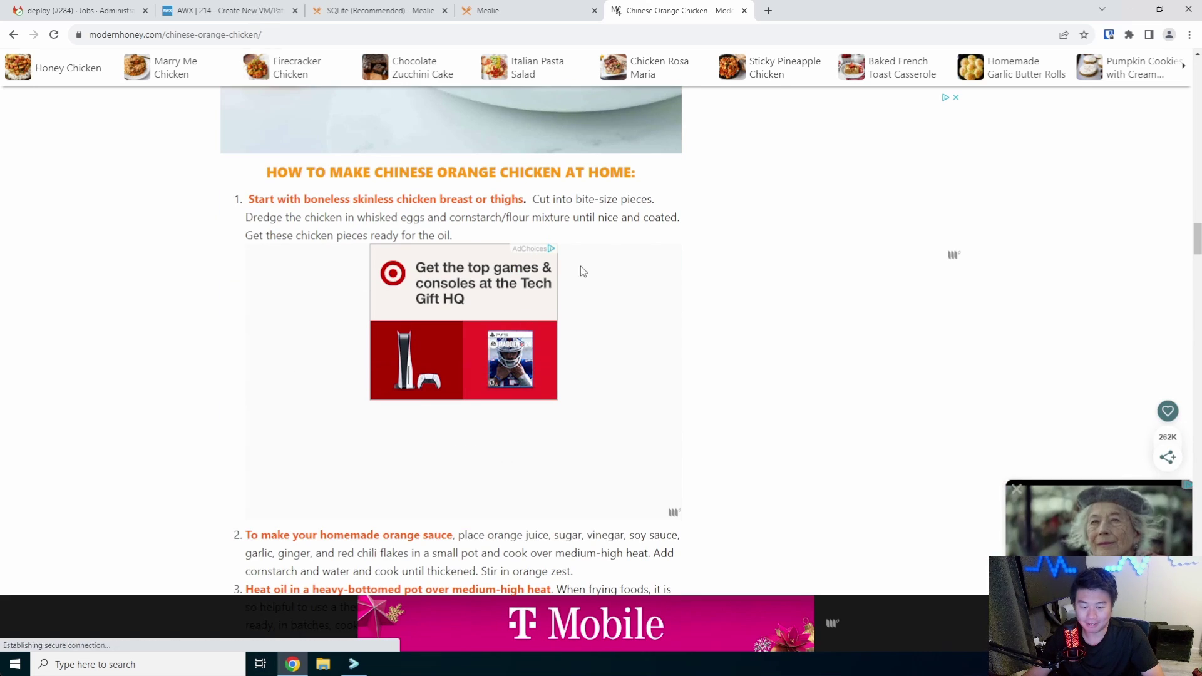
pyautogui.moveTo(249, 200); pyautogui.dragTo(499, 236)
pyautogui.rightClick(506, 206)
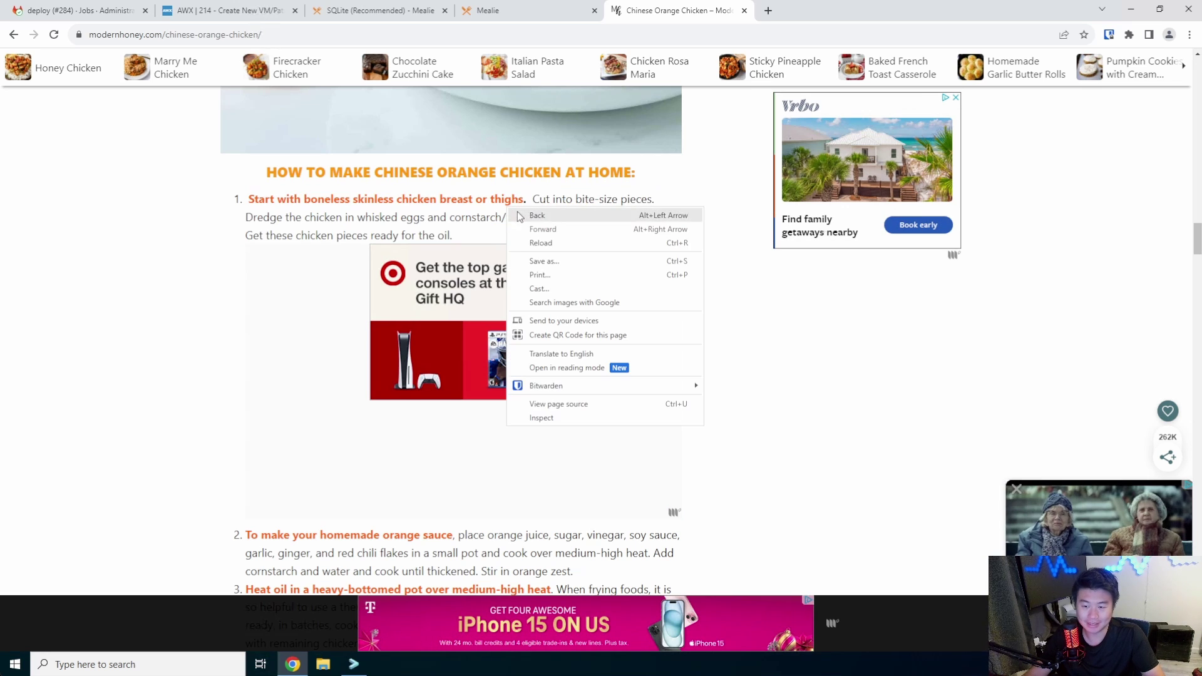
pyautogui.click(464, 238)
pyautogui.moveTo(463, 237); pyautogui.dragTo(247, 199)
pyautogui.click(528, 11)
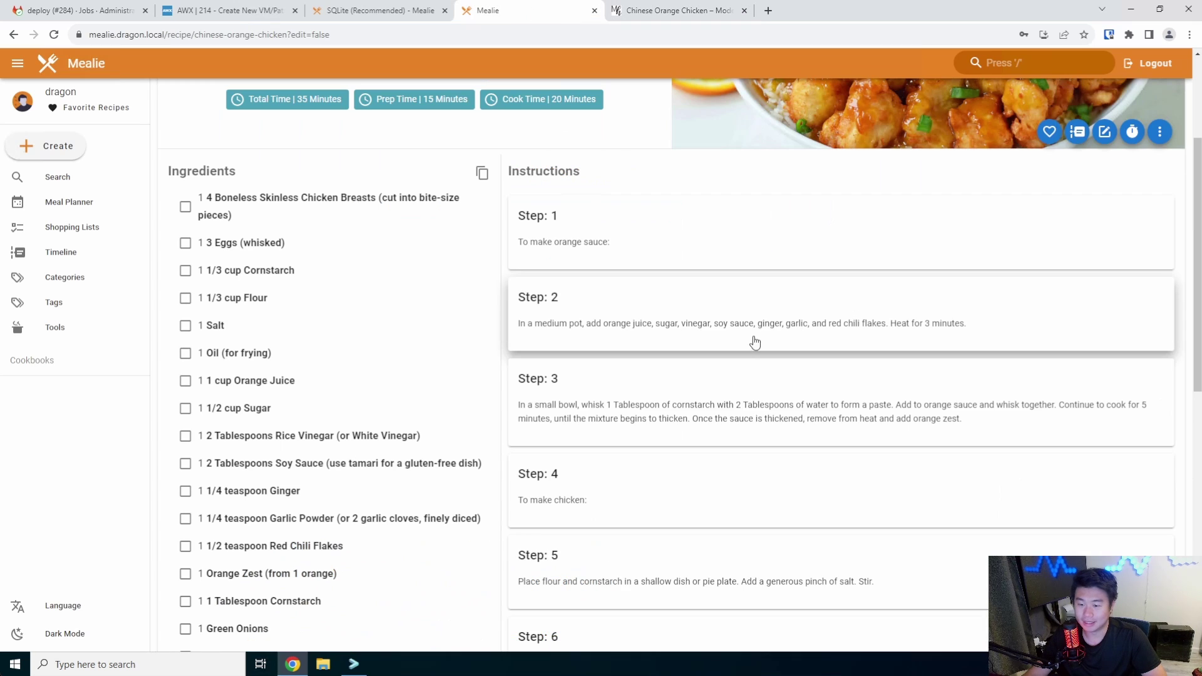
# Toggle Step 1 off and on, then open the Chinese Orange Chicken recipe in edit mode
pyautogui.click(649, 241)
pyautogui.click(818, 222)
pyautogui.scroll(3, 788, 269)
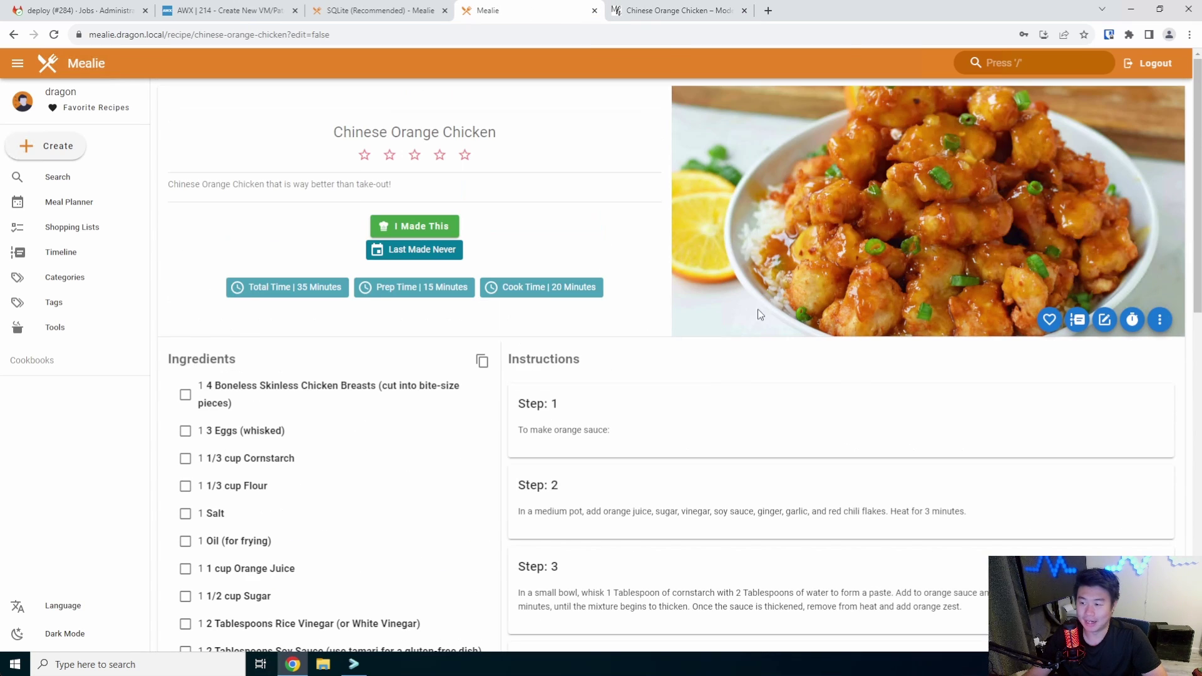
pyautogui.click(1104, 320)
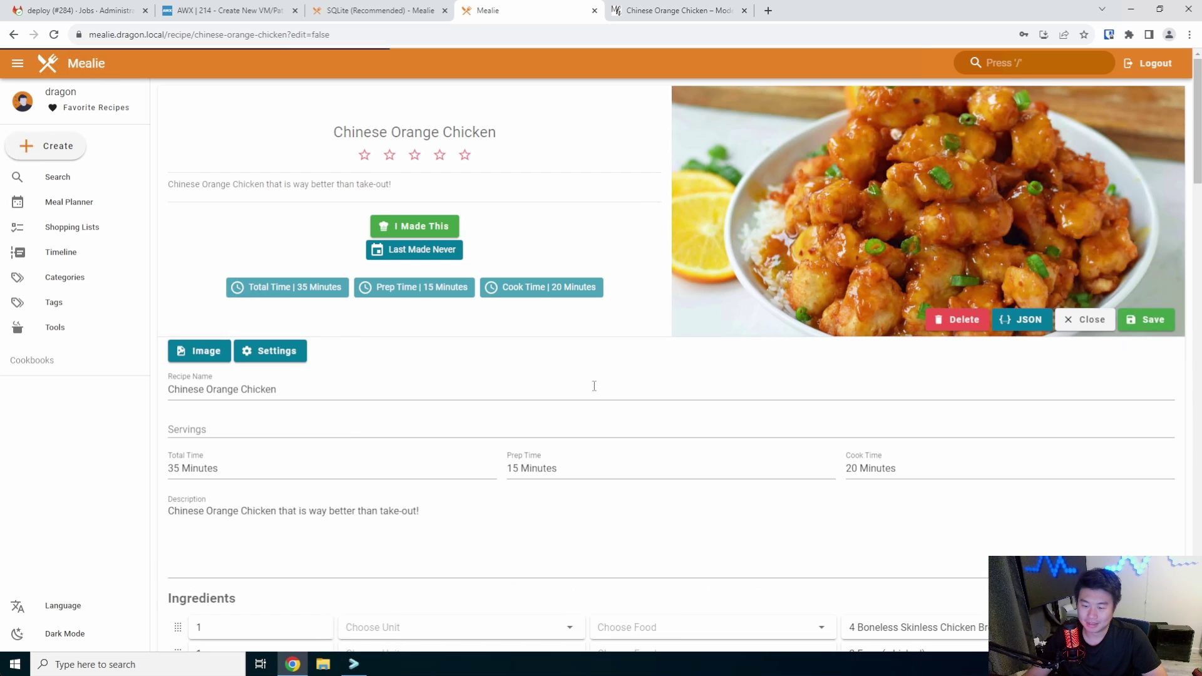
pyautogui.scroll(-3, 586, 380)
pyautogui.scroll(-10, 606, 364)
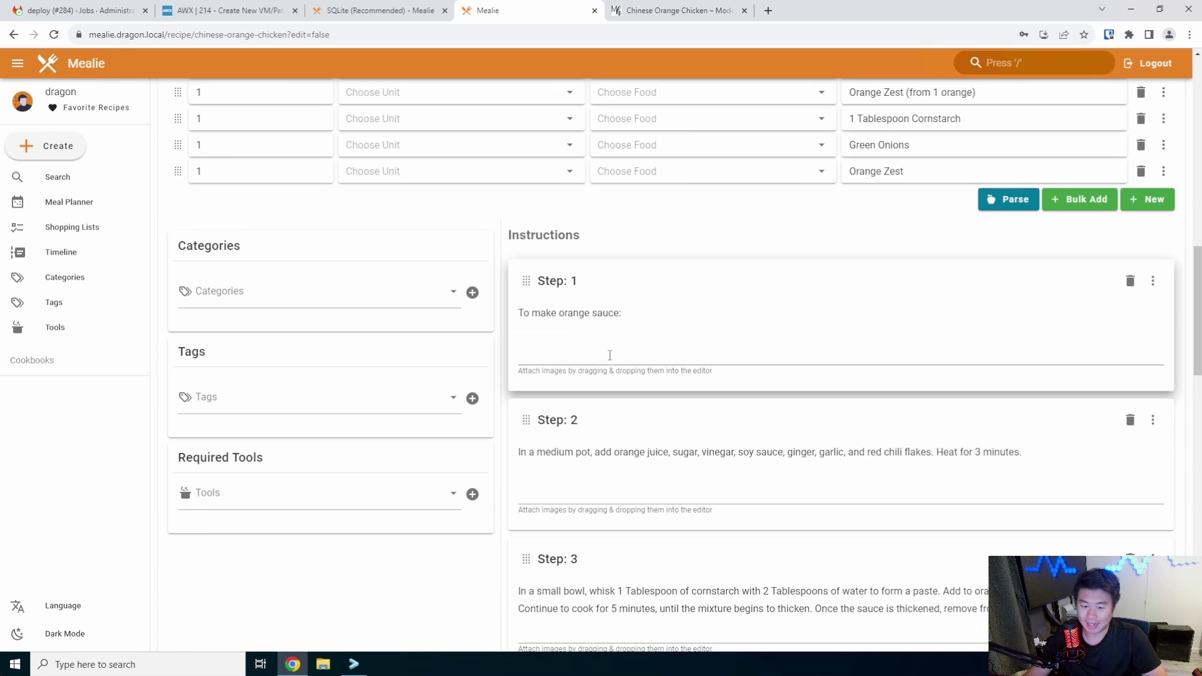
# Replace Step 1's 'To make orange sauce:' with the pasted chicken preparation paragraph
pyautogui.click(624, 334)
pyautogui.hotkey('ctrl', 'a')
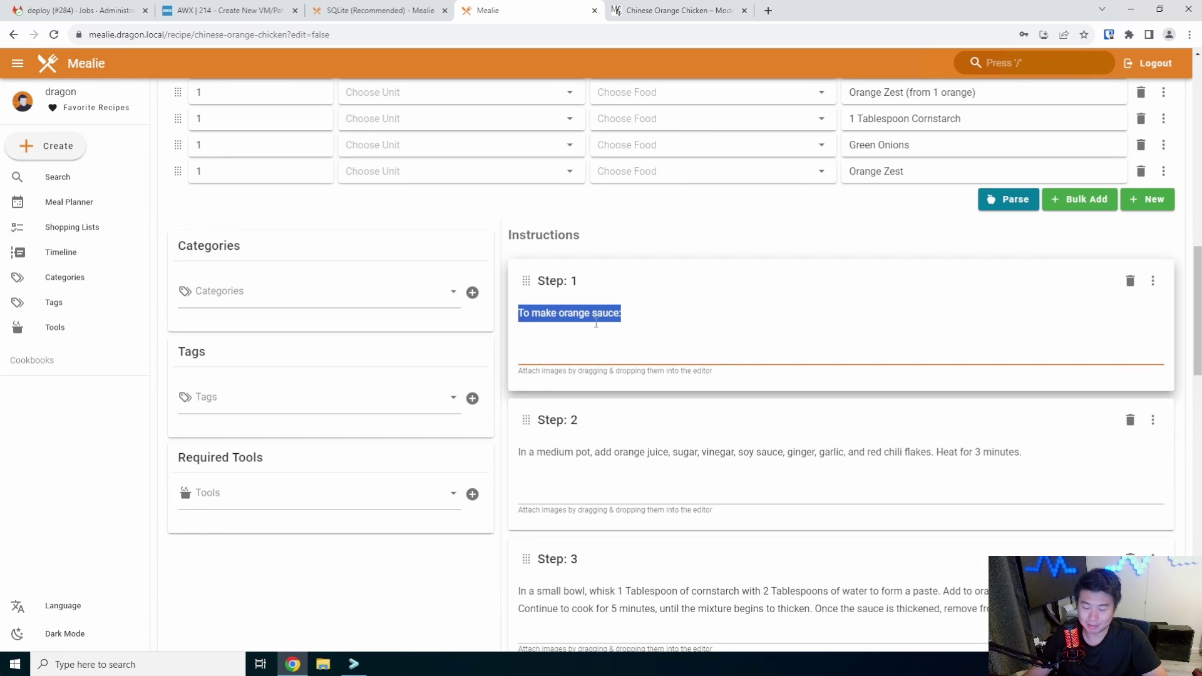
pyautogui.hotkey('ctrl', 'v')
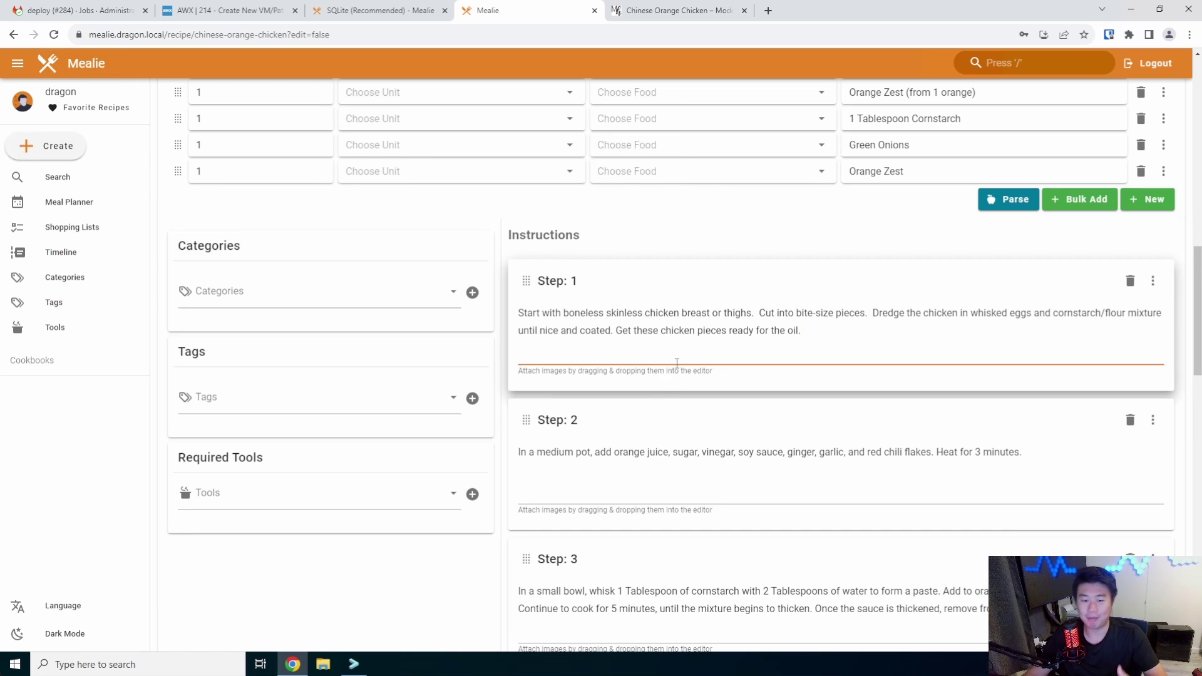
pyautogui.scroll(-2, 708, 343)
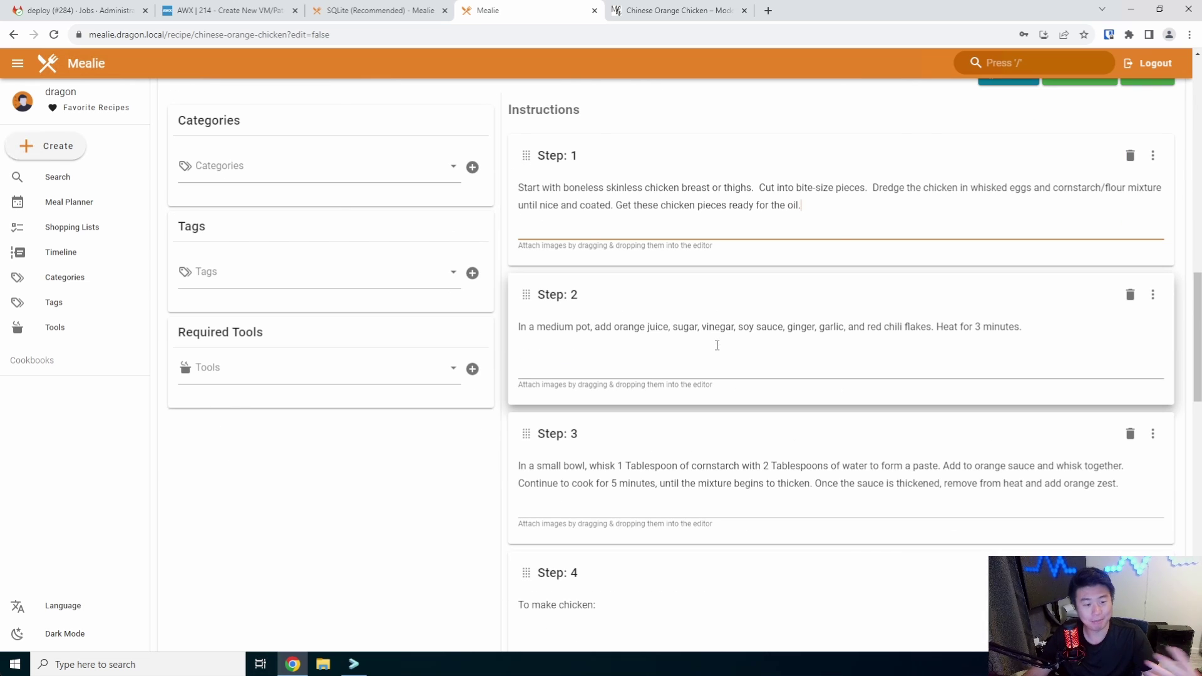
pyautogui.scroll(9, 716, 345)
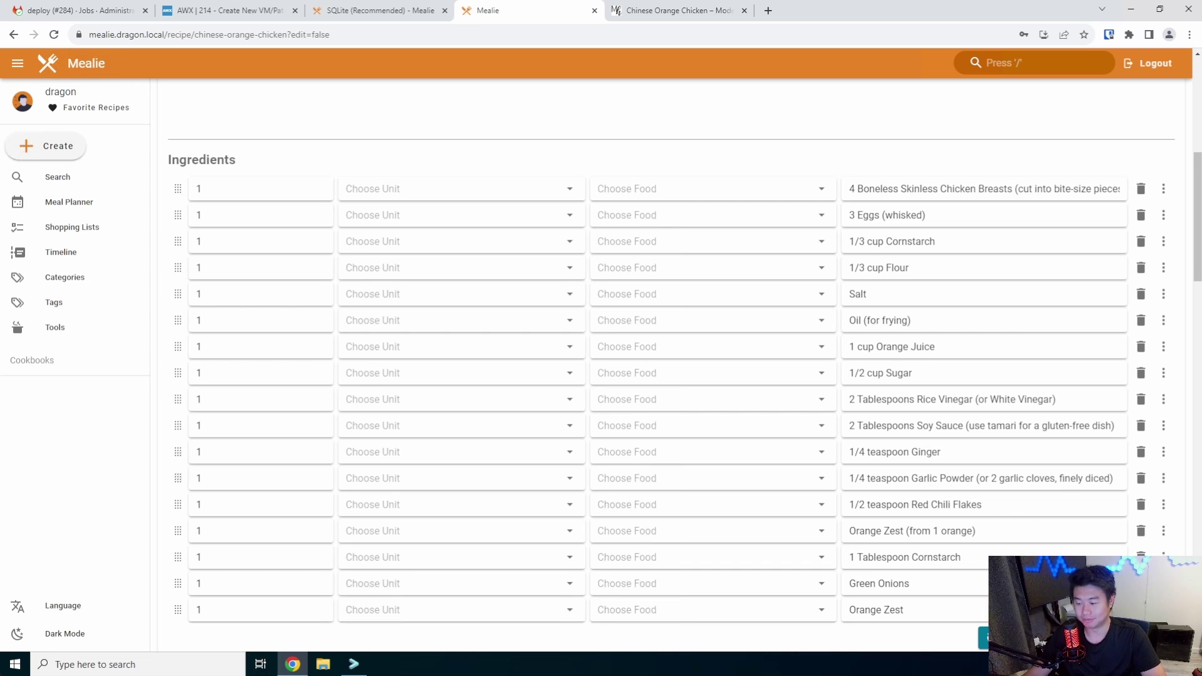
pyautogui.scroll(-8, 914, 272)
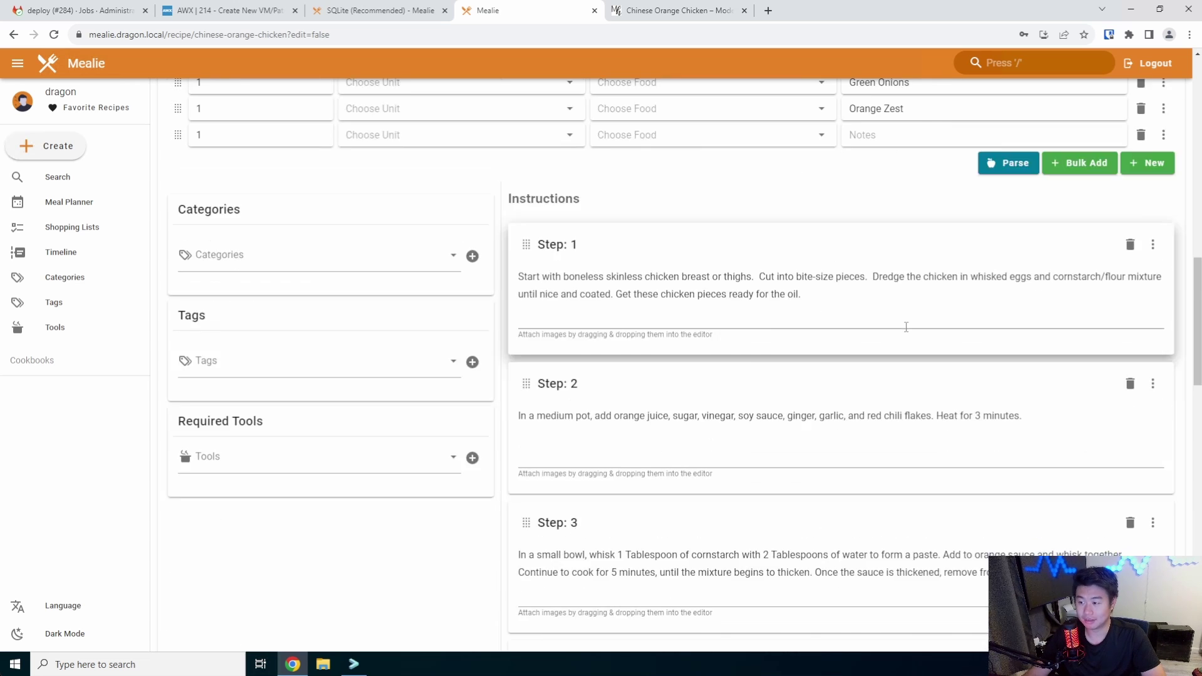
pyautogui.scroll(1, 906, 327)
pyautogui.scroll(-20, 1019, 239)
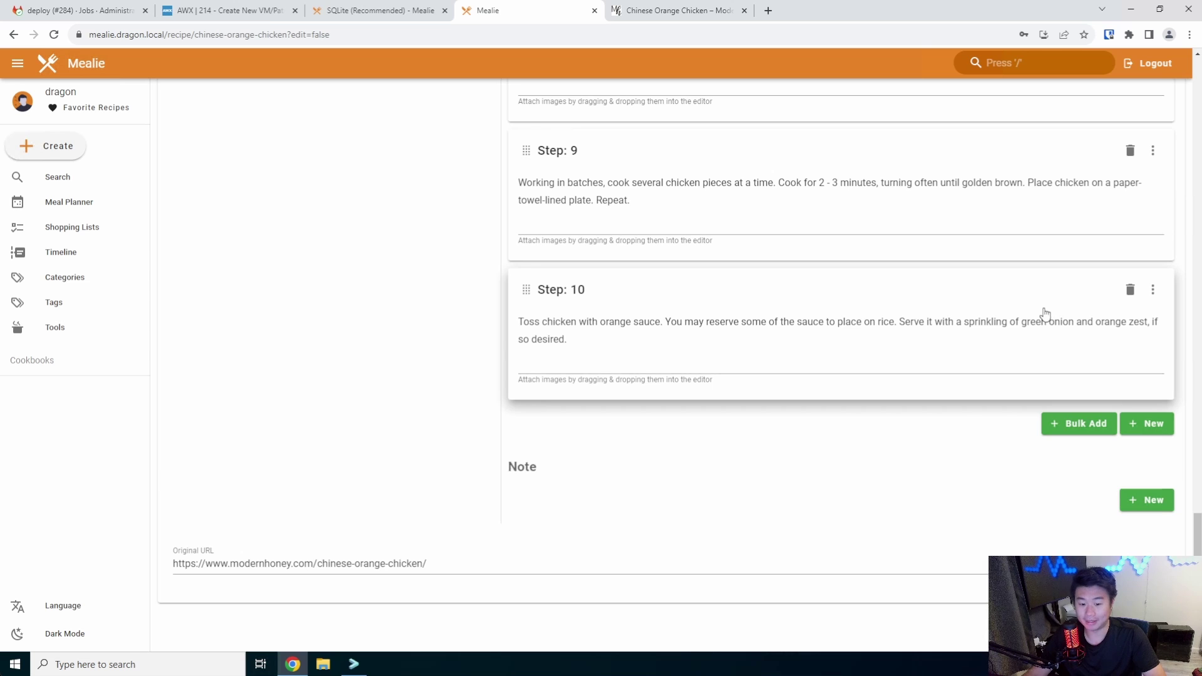
pyautogui.scroll(20, 1008, 517)
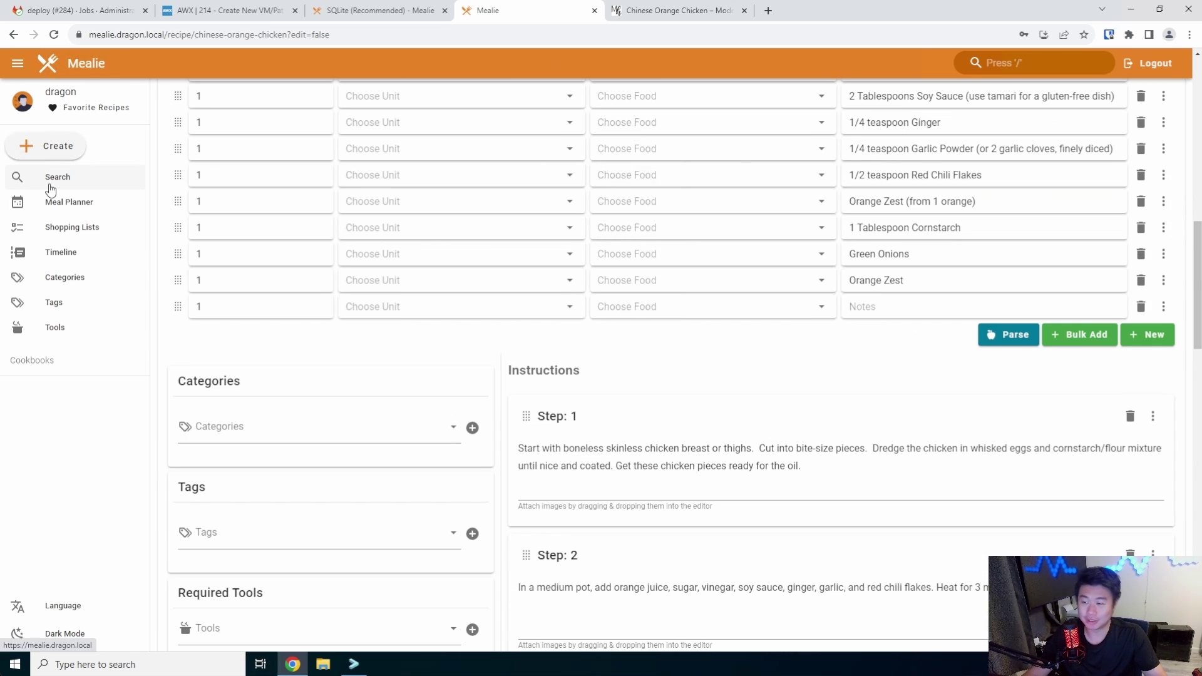
pyautogui.click(50, 186)
# Discard the unsaved edits, rate Chinese Orange Chicken five stars in search results, and reopen it
pyautogui.click(660, 146)
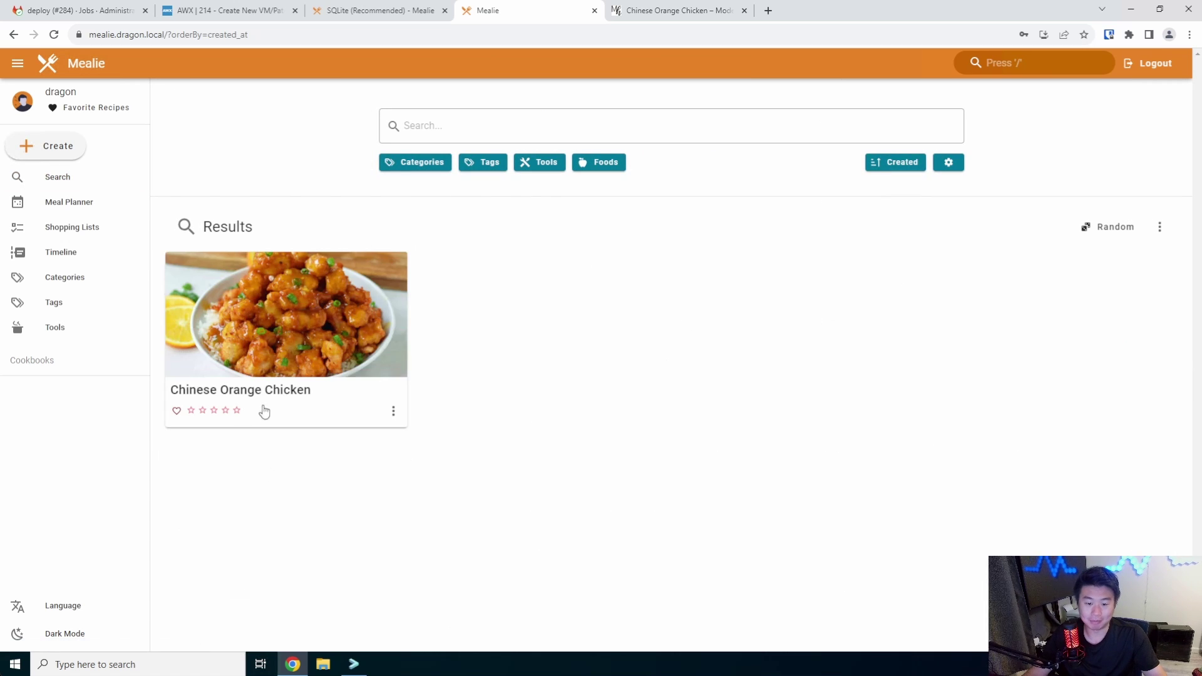
pyautogui.click(236, 411)
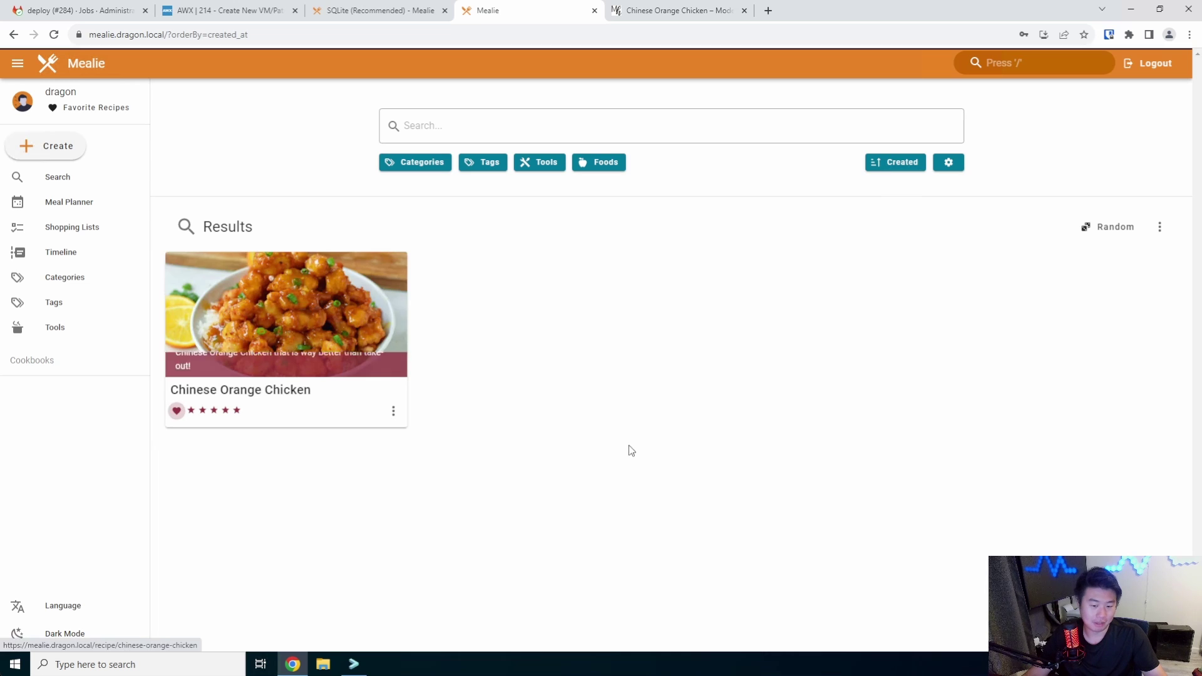
pyautogui.click(307, 287)
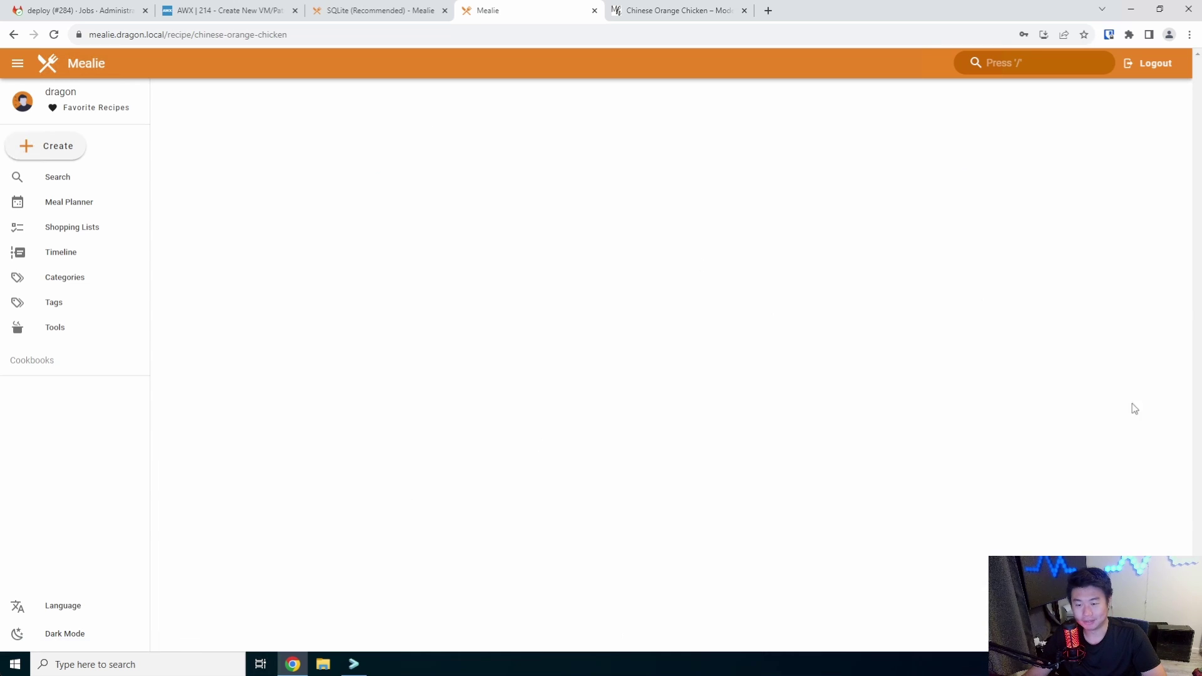